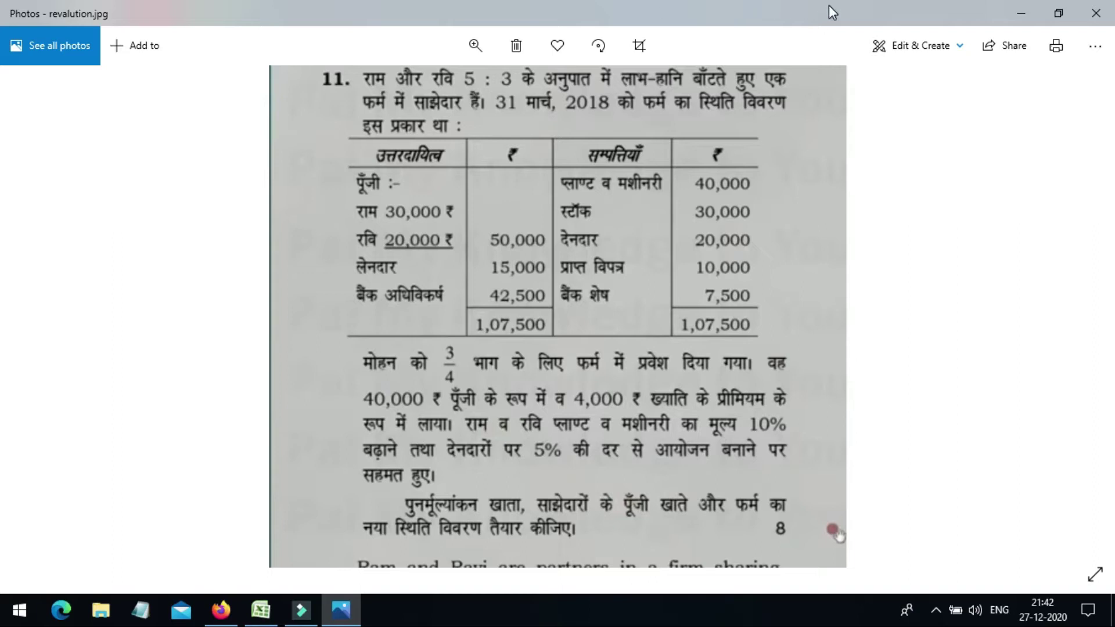
Switch from the exercise photo to the Excel workbook and look over the blank account and balance sheet layouts on Sheet2
left_click(1019, 12)
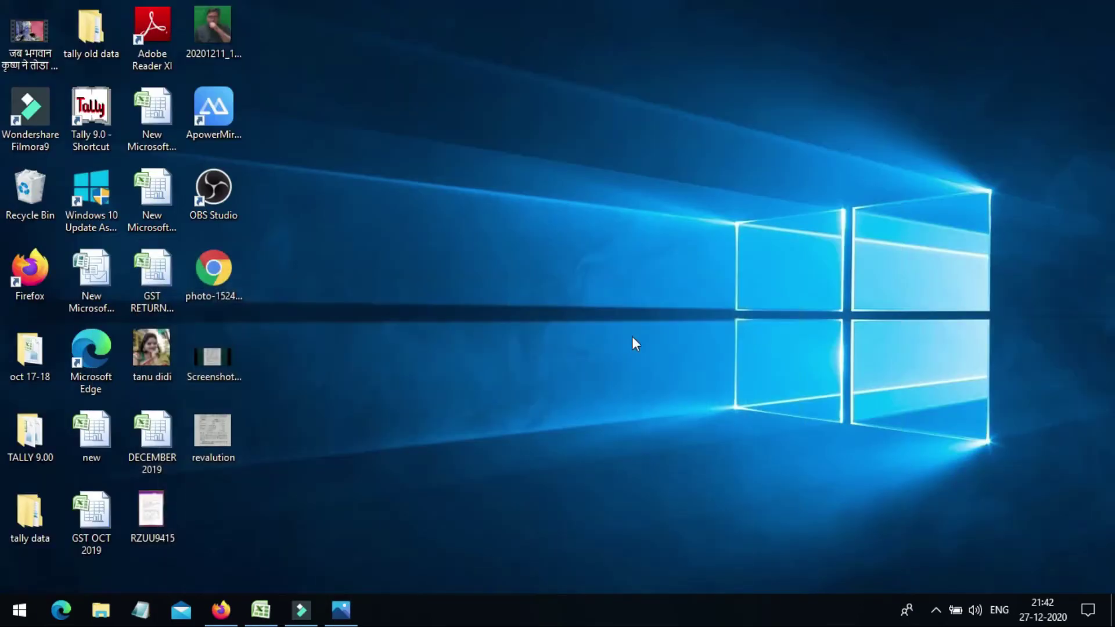
left_click(278, 609)
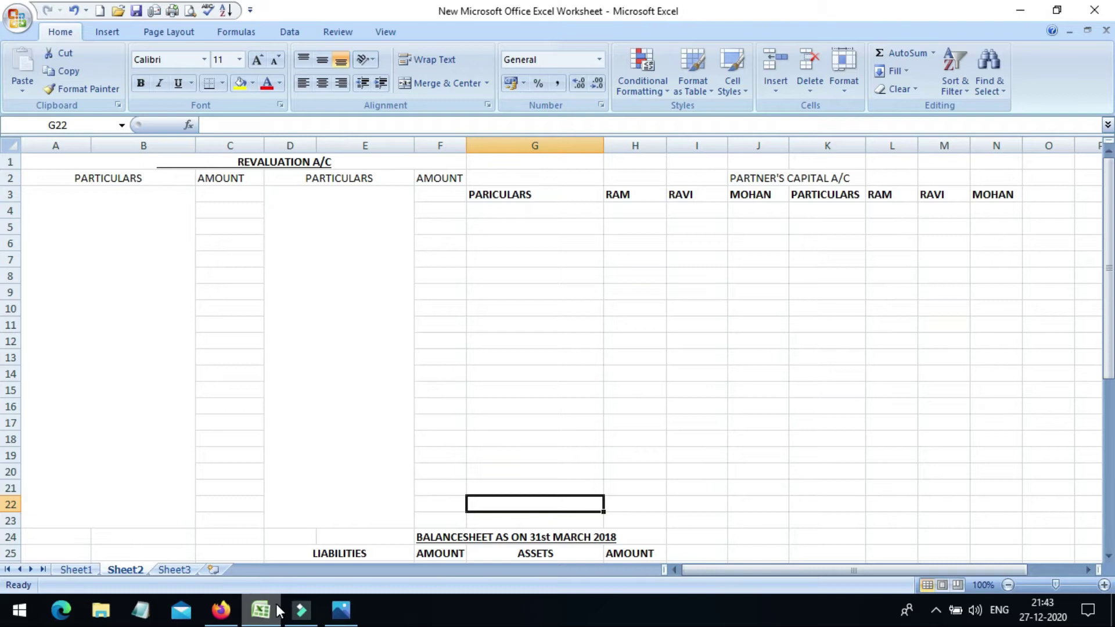
key("Down")
key("Down")
key("Down")
key("Down")
key("Down")
key("Down")
key("Down")
key("Down")
key("Down")
key("Down")
key("Down")
key("Down")
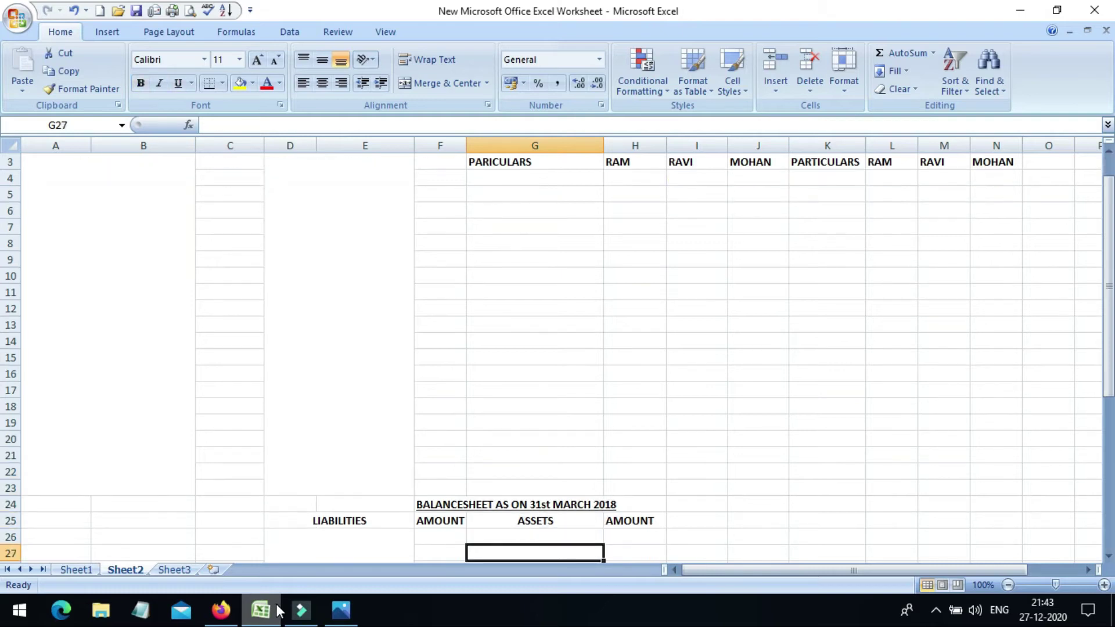
key("Down")
key("Down")
key("Down")
key("Down")
key("Down")
key("Down")
key("Up")
key("Up")
key("Up")
key("Up")
key("Up")
key("Up")
key("Up")
key("Up")
key("Up")
key("Up")
key("Up")
key("Up")
key("Up")
key("Up")
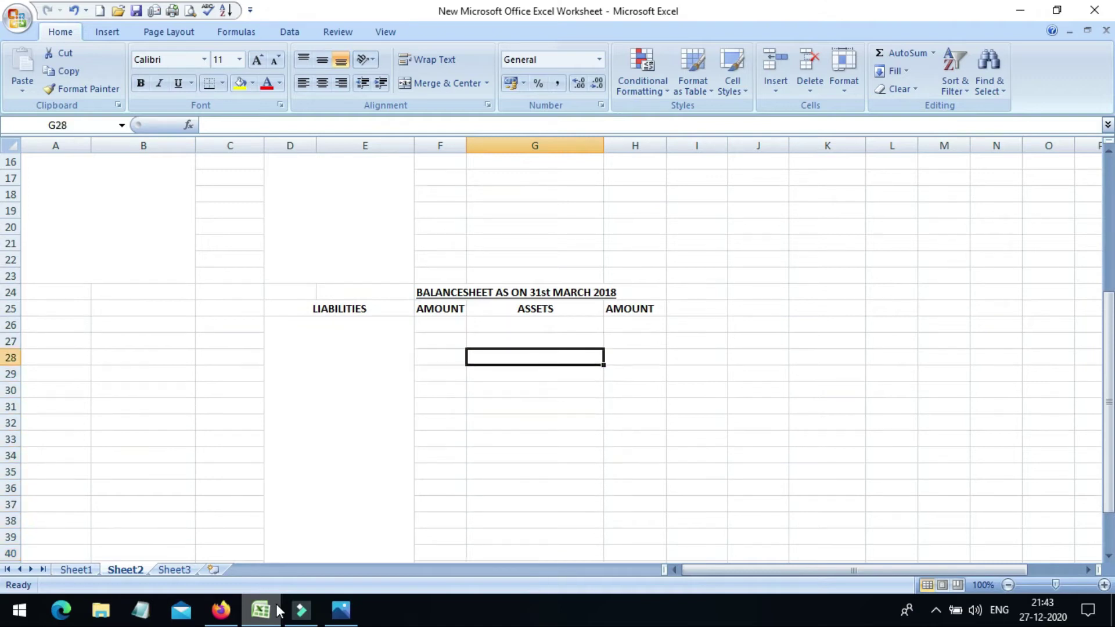
key("Left")
key("Left")
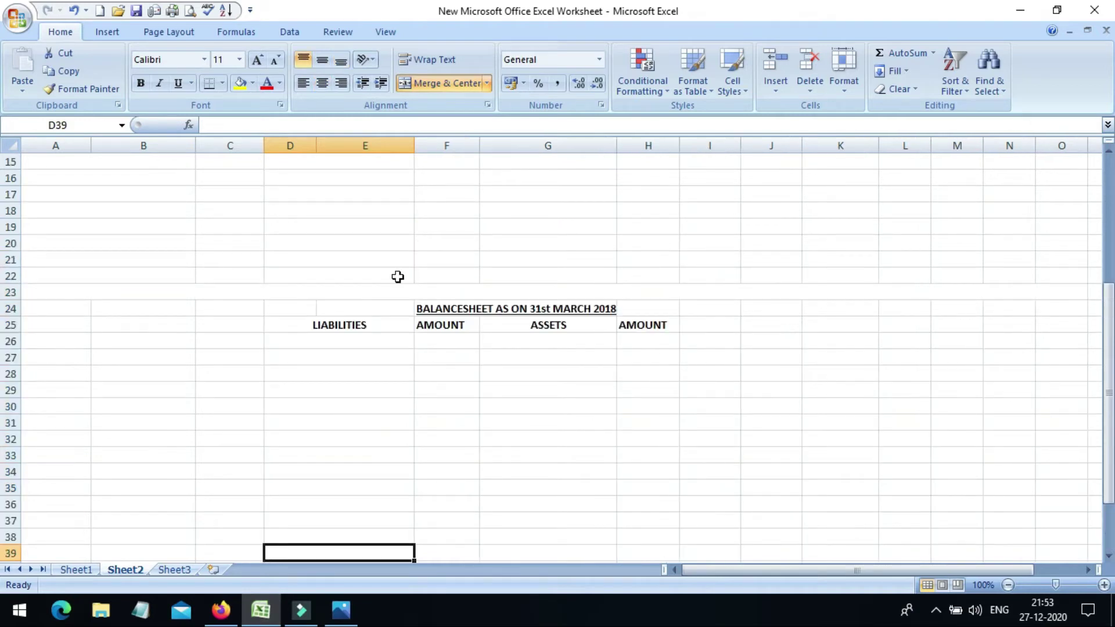
List the three partners' names under LIABILITIES in cells D26 to D28 of the balance sheet
key("Up")
key("Up")
key("Up")
key("Up")
key("Up")
key("Up")
key("Up")
key("Up")
key("Up")
key("Up")
key("Up")
key("Up")
key("Up")
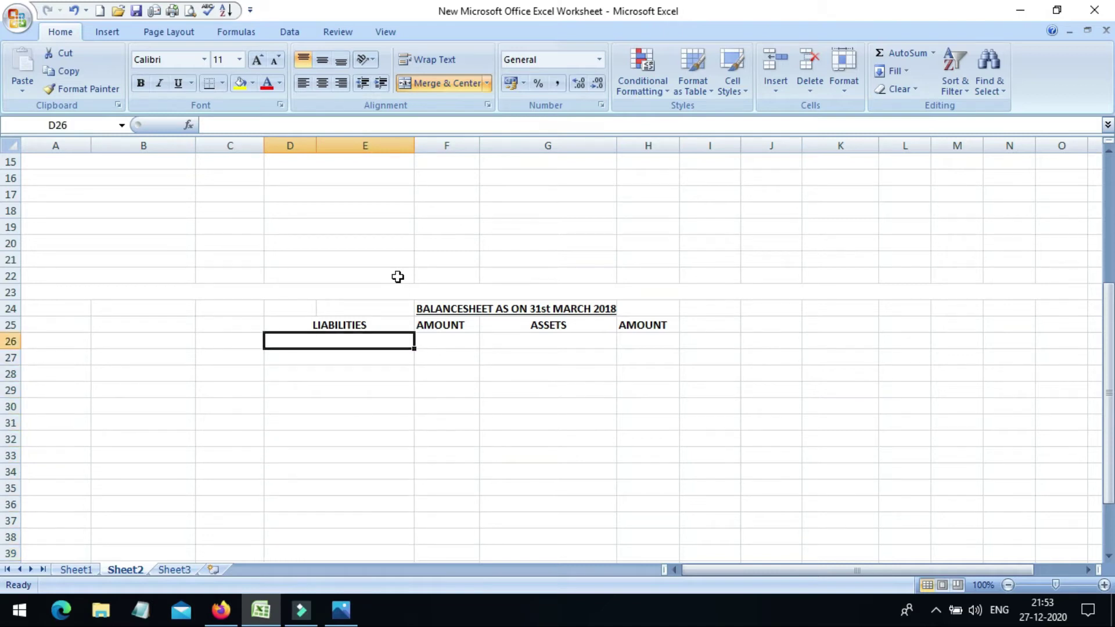
type("RAM")
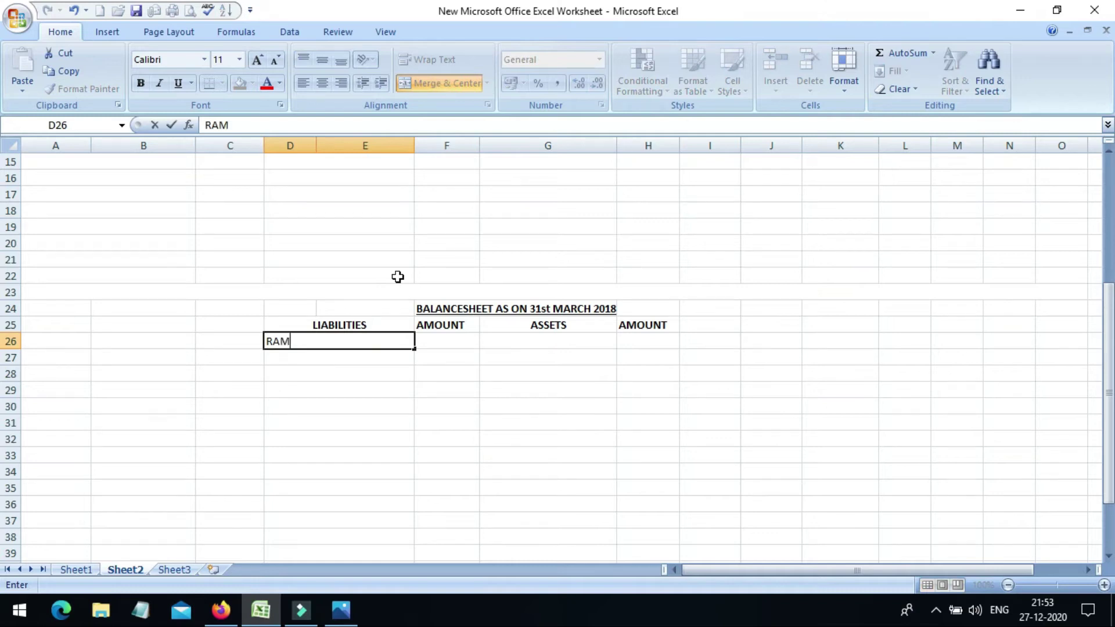
key("Return")
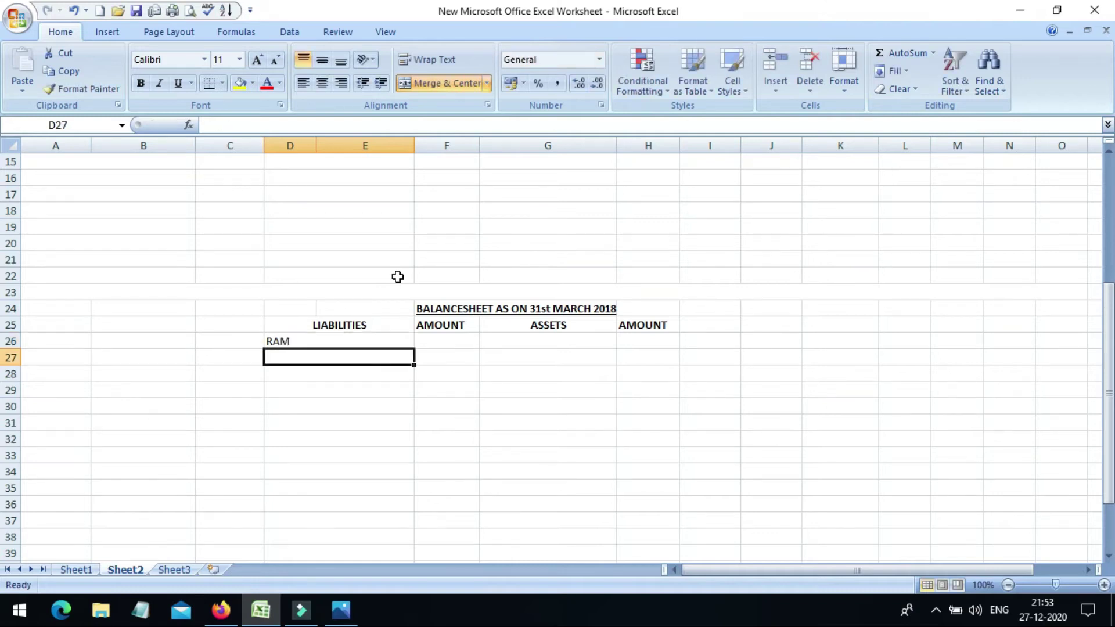
type("RA")
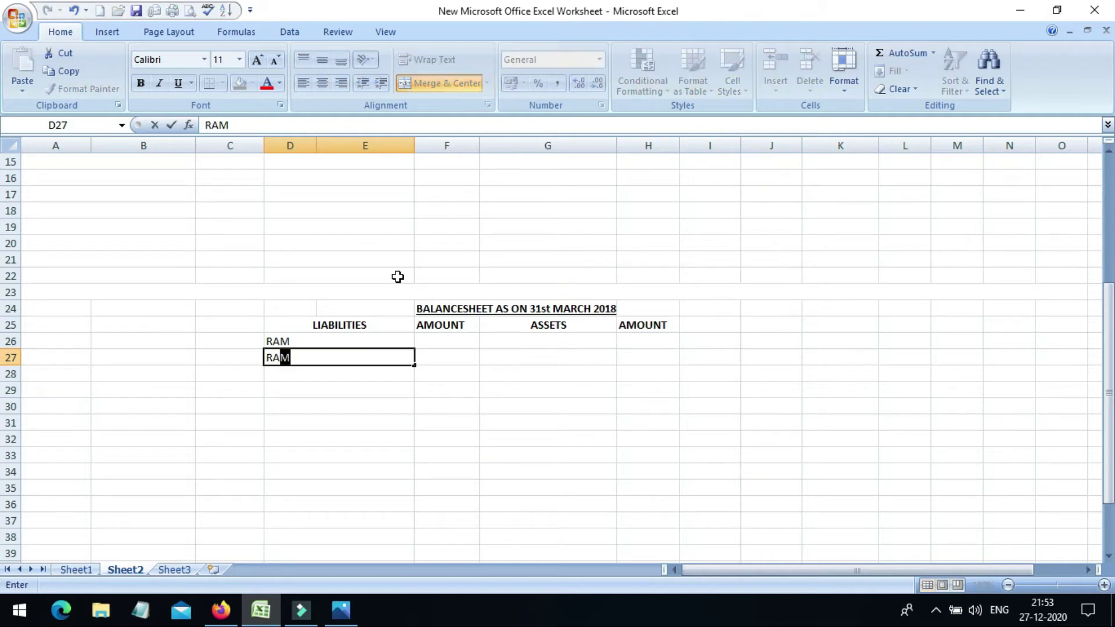
type("VI")
key("Return")
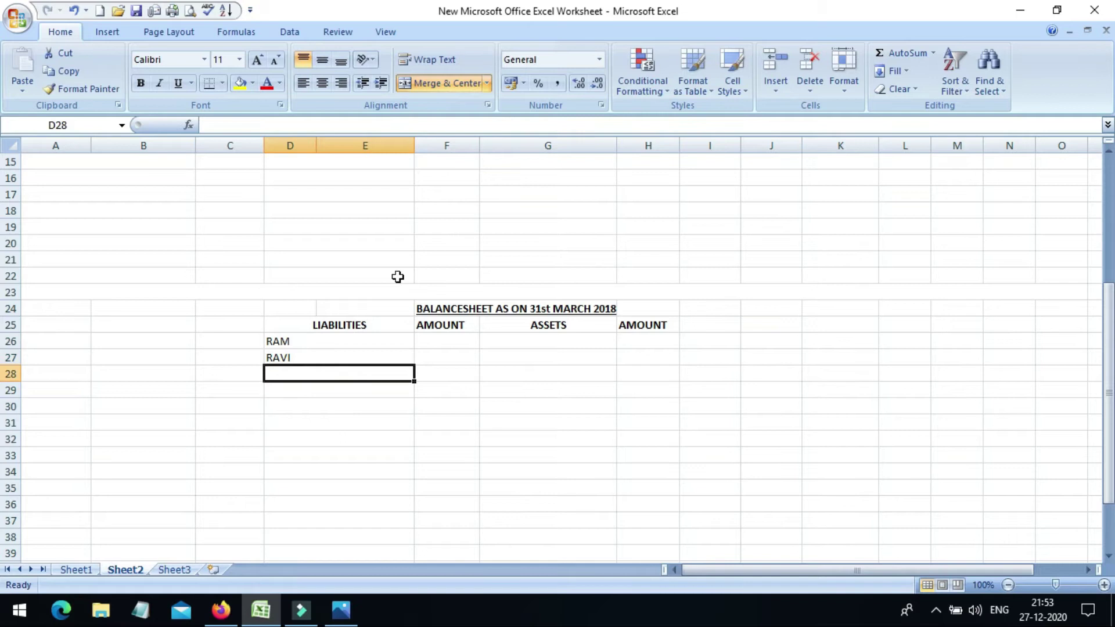
type("MOH")
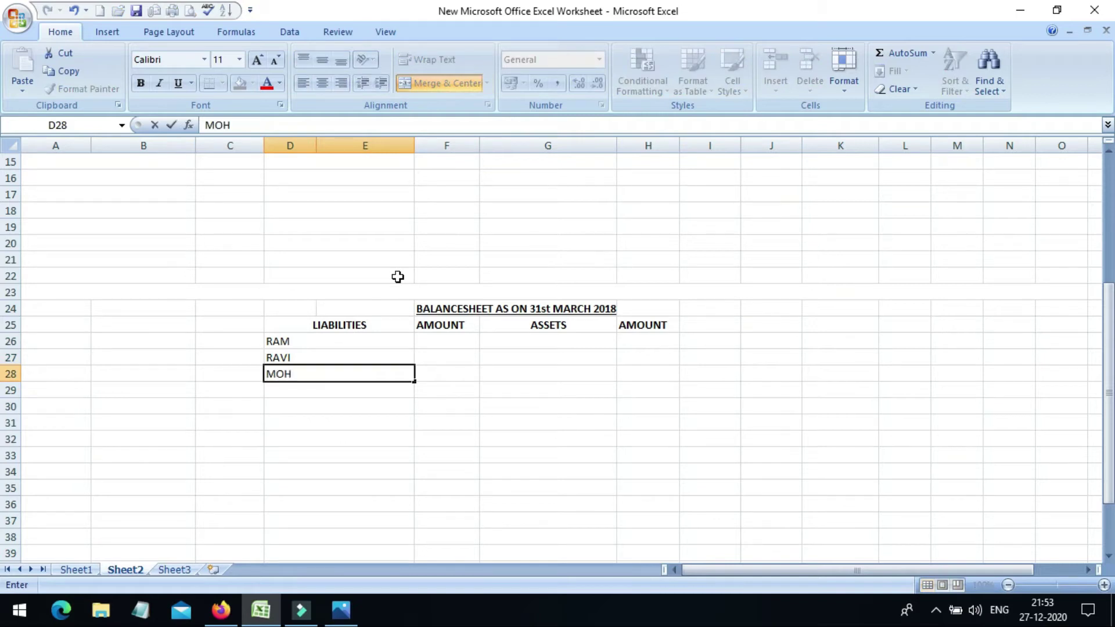
type("AN")
key("Return")
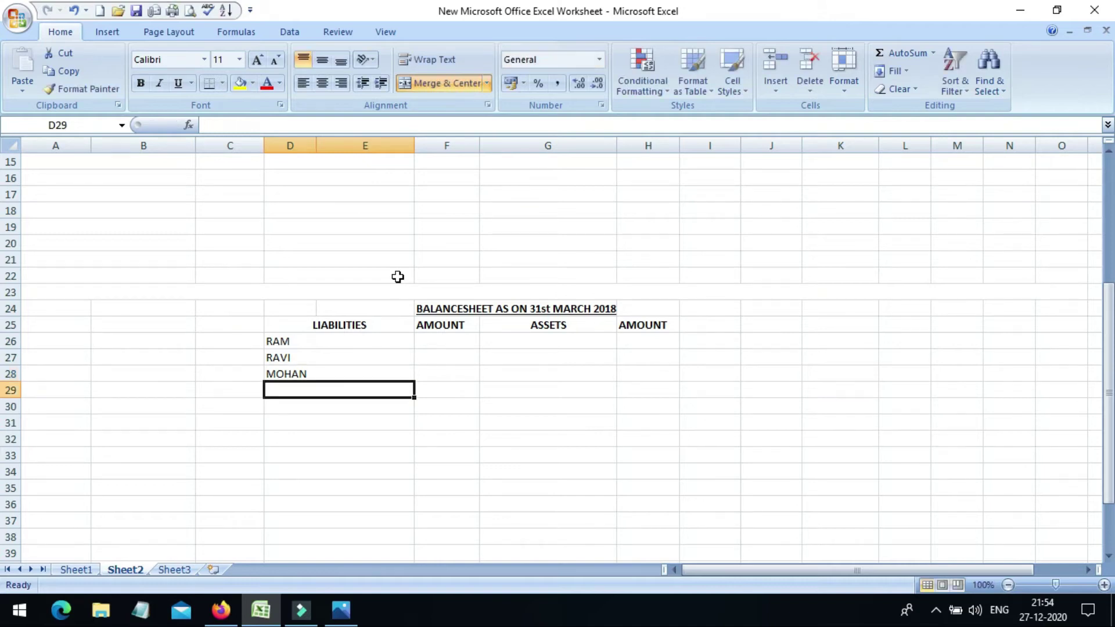
Leave row 29 blank and enter the liability CREDITORS with an amount of 15000 in row 30
key("Return")
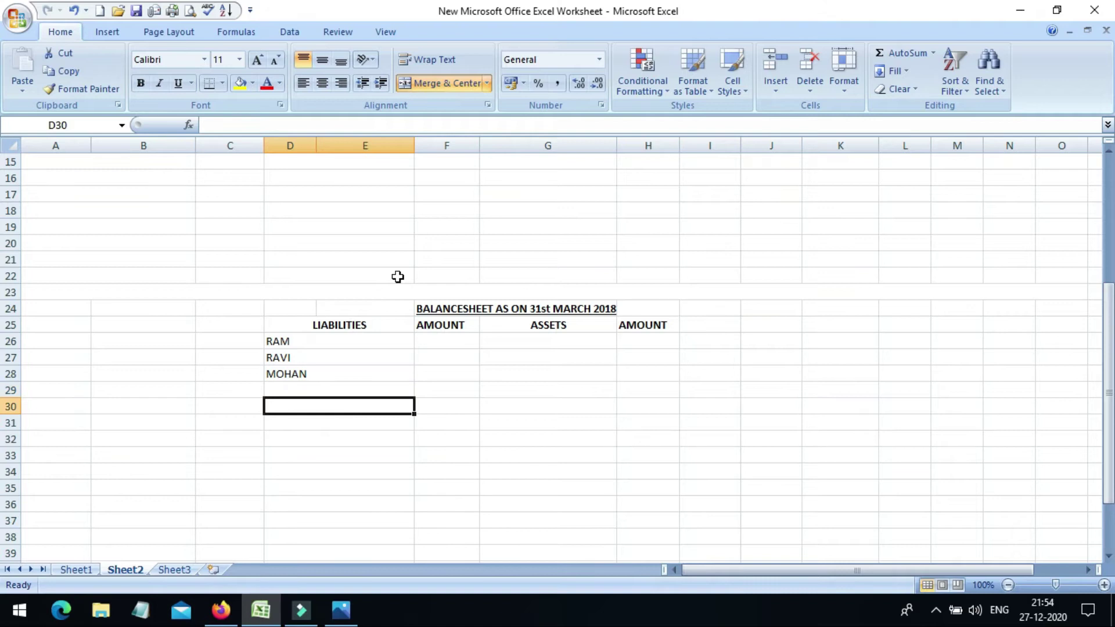
type("CRE")
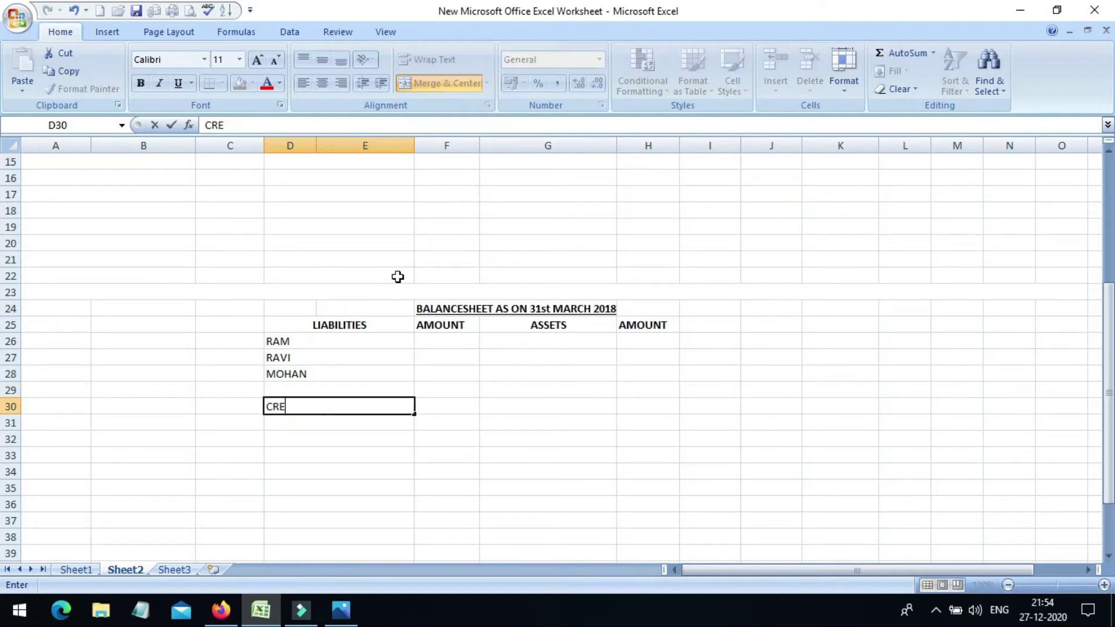
type("DITORS")
key("Tab")
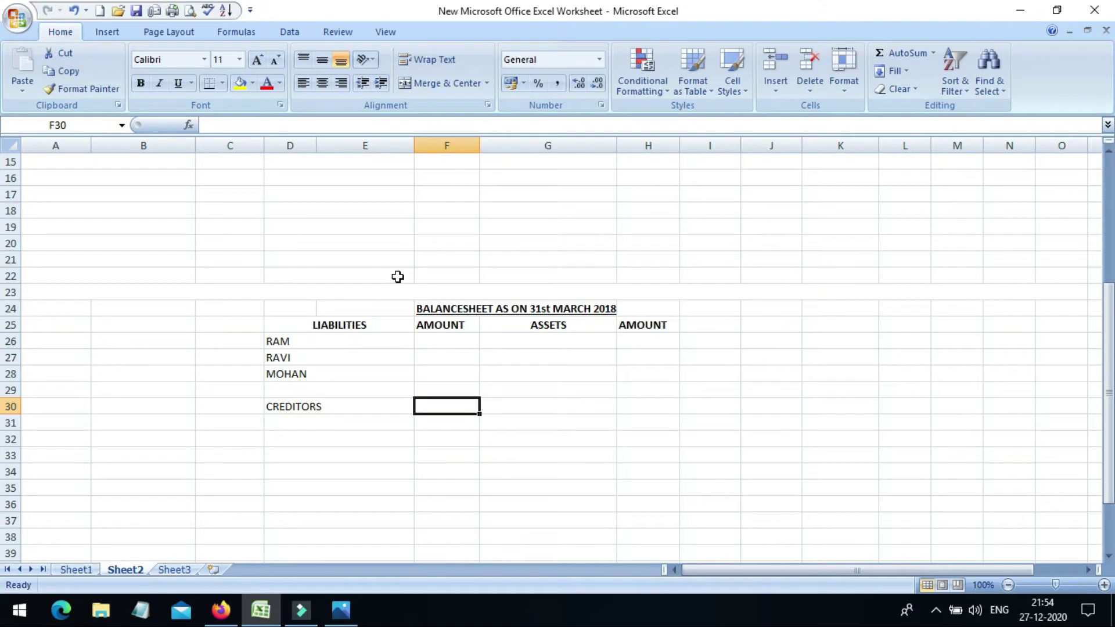
type("15000")
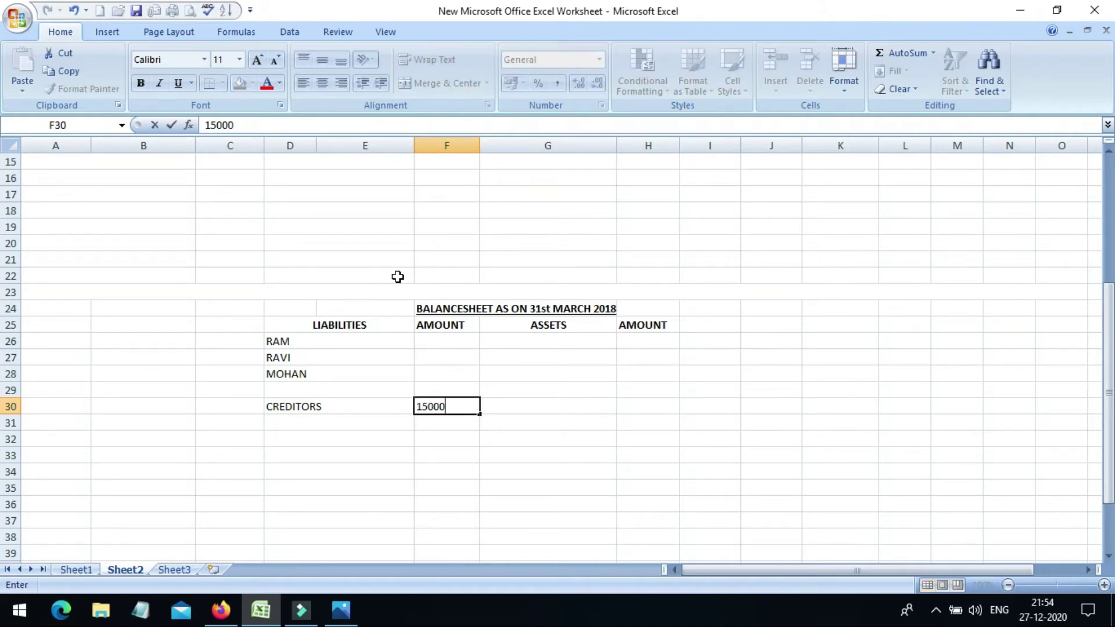
key("Return")
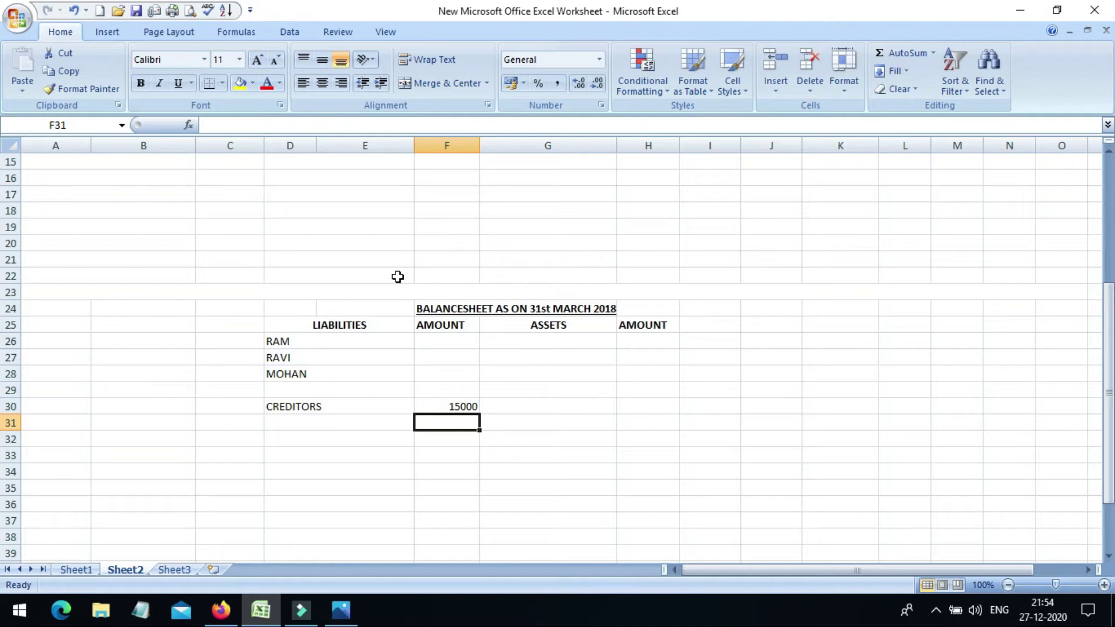
Enter the liability BANK O/D with an amount of 42500 in row 31 of the balance sheet
key("Up")
key("Down")
key("Left")
key("Left")
key("Right")
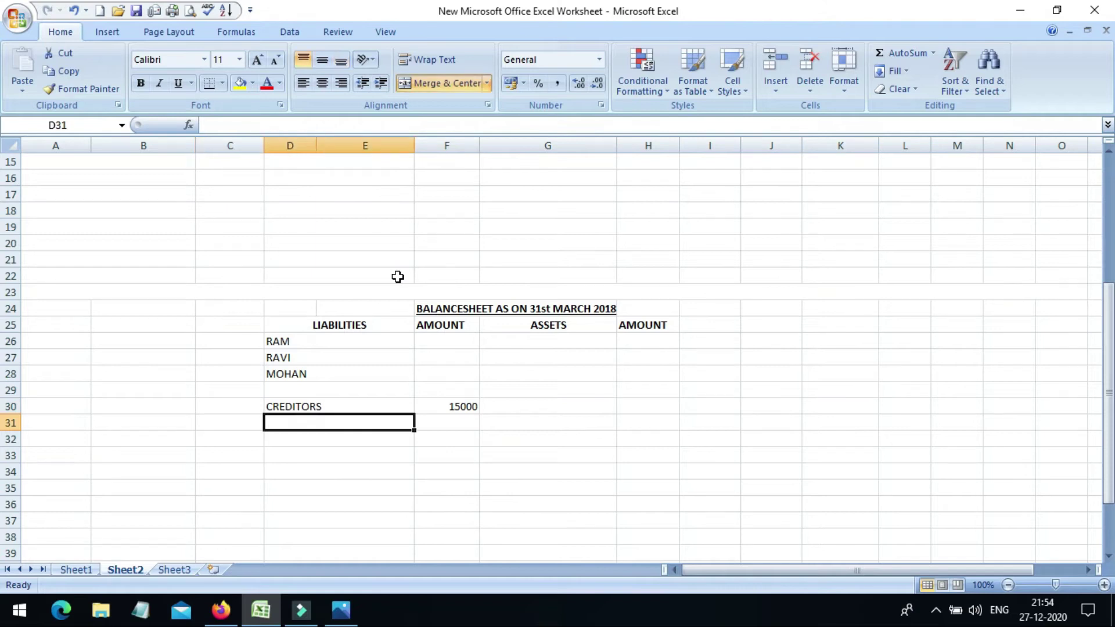
type("BAN")
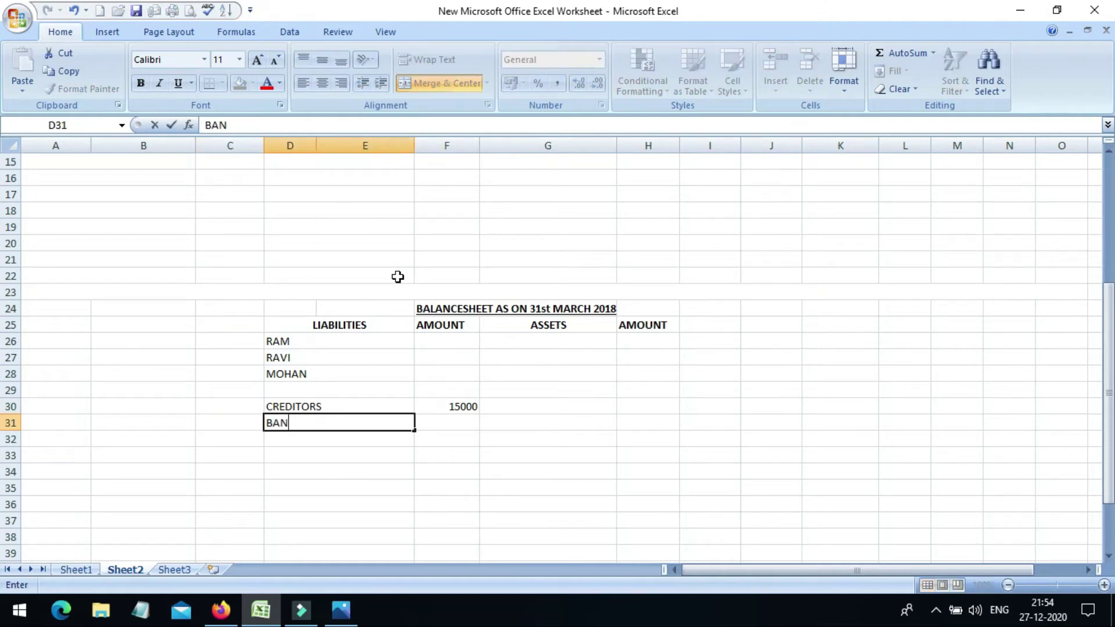
type("K O/D")
key("Tab")
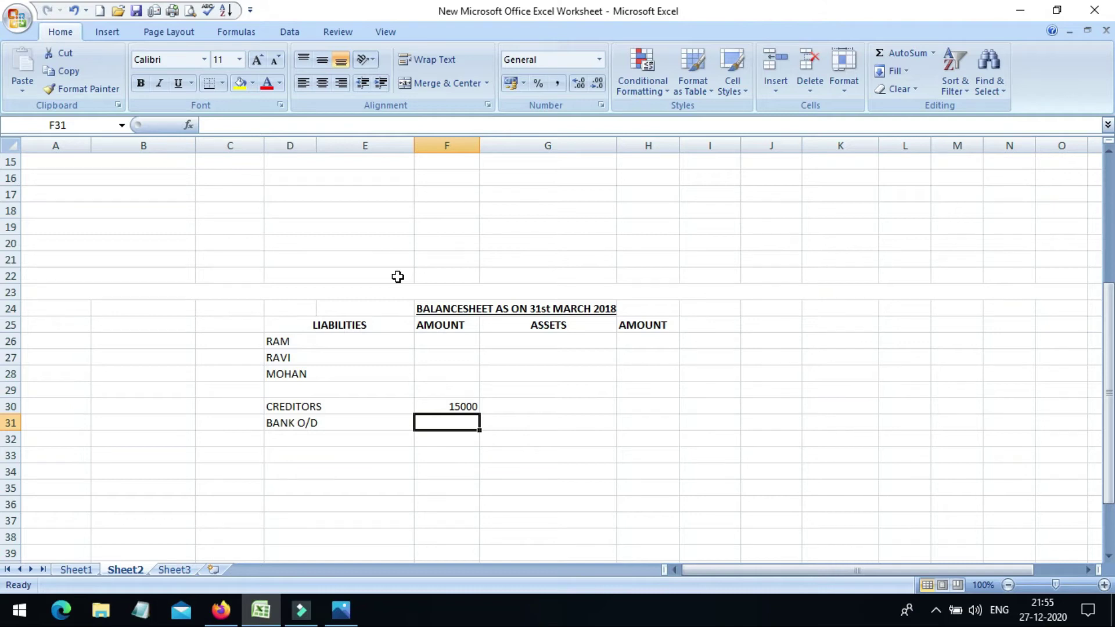
type("42")
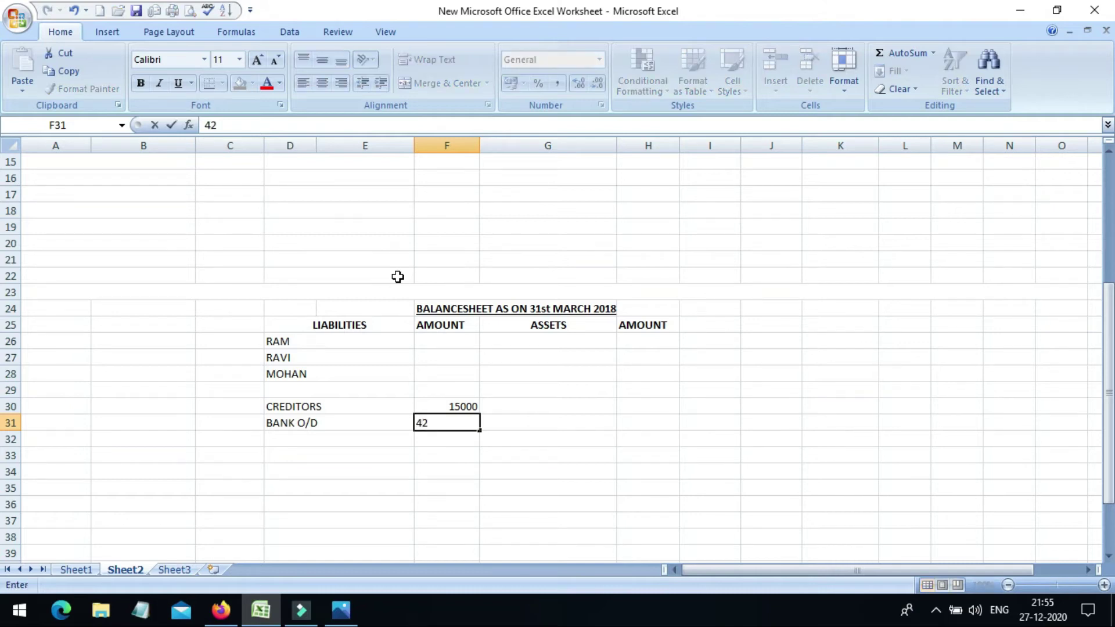
type("500")
key("Tab")
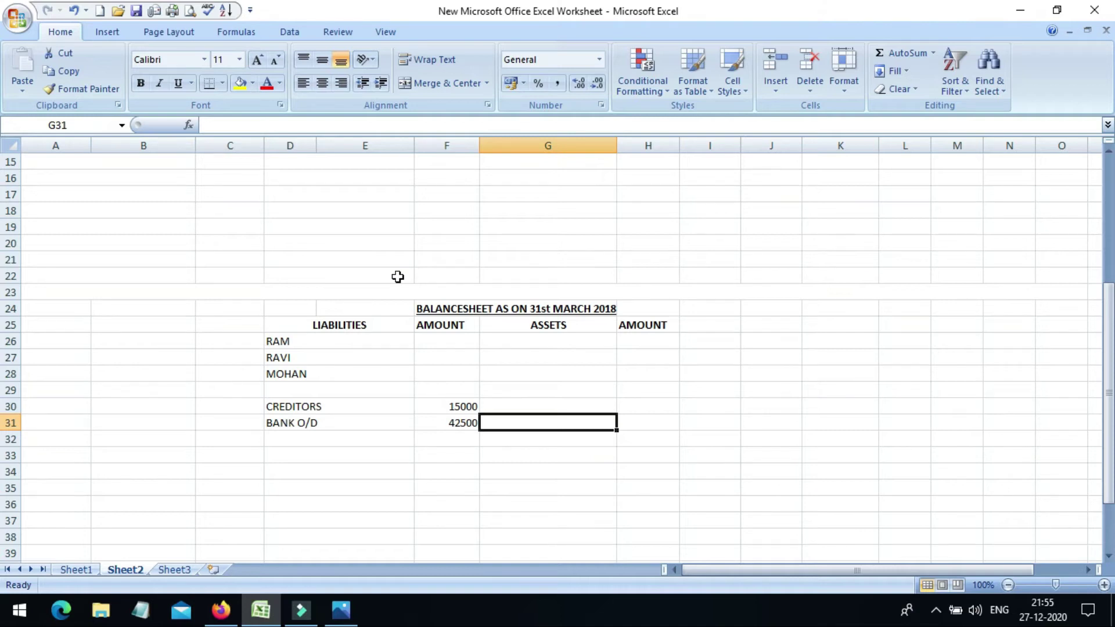
Enter the asset P&M in G26 with an amount of 44000 in H26 of the balance sheet
key("Up")
key("Up")
key("Up")
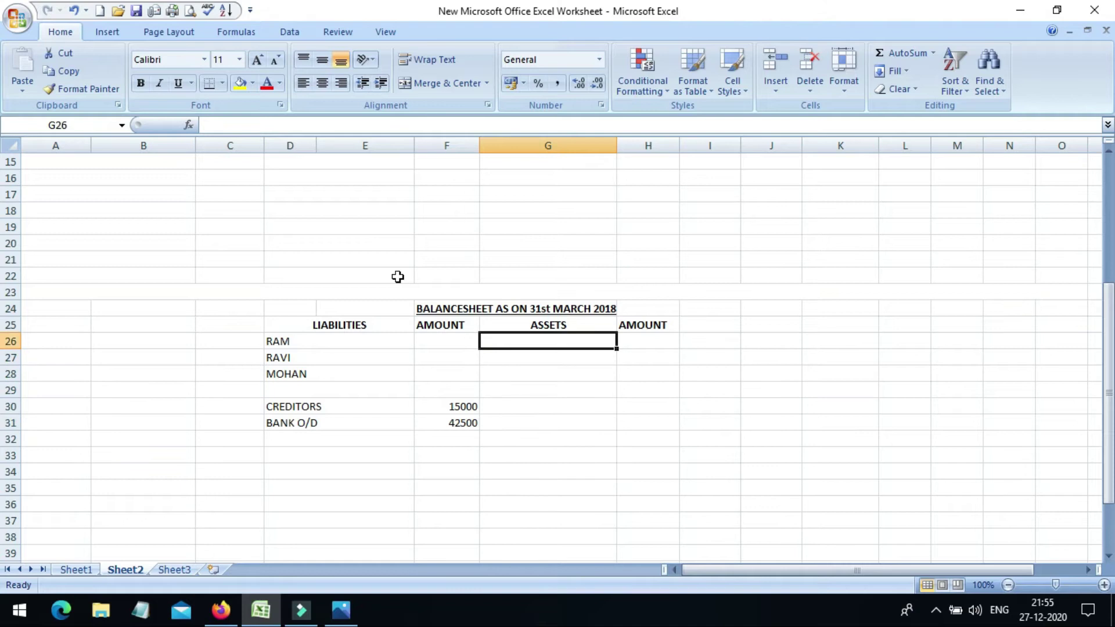
type("P")
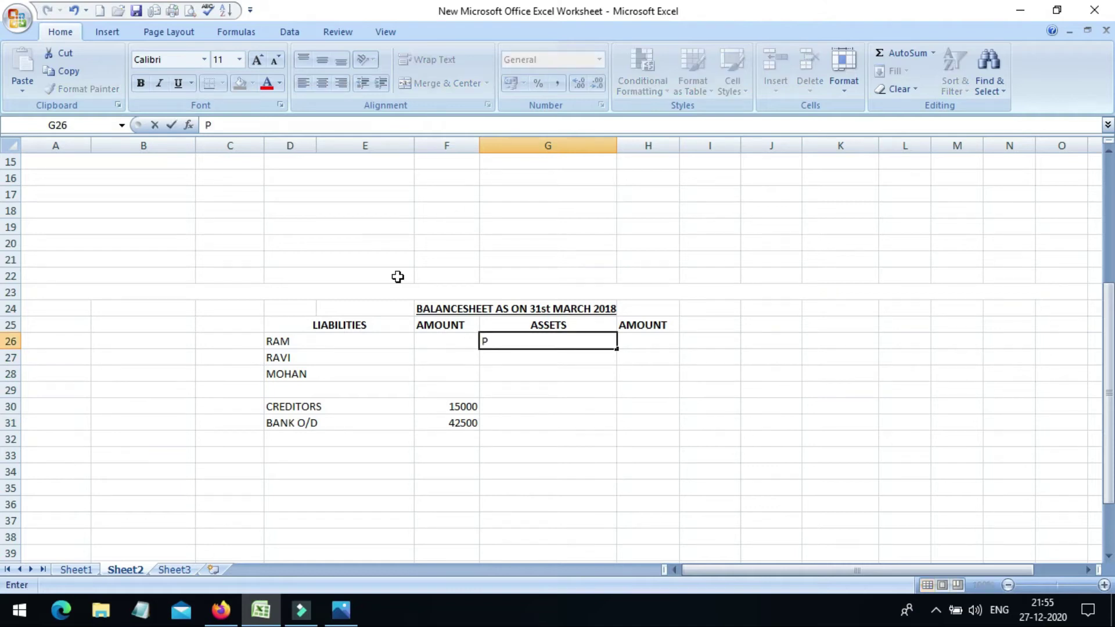
type("&M")
key("Tab")
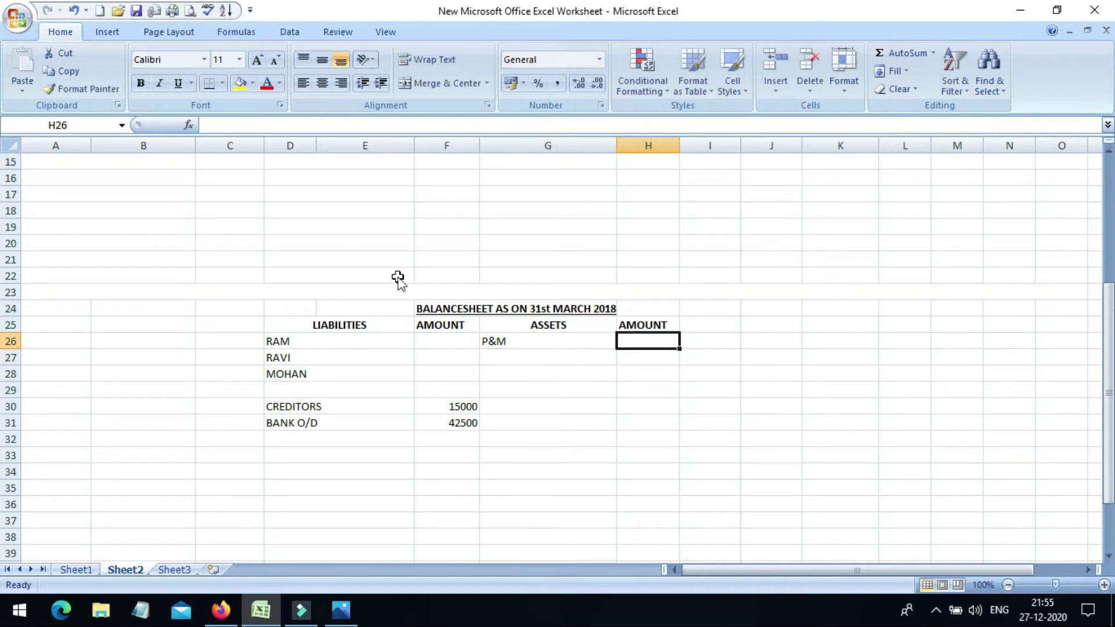
type("44000")
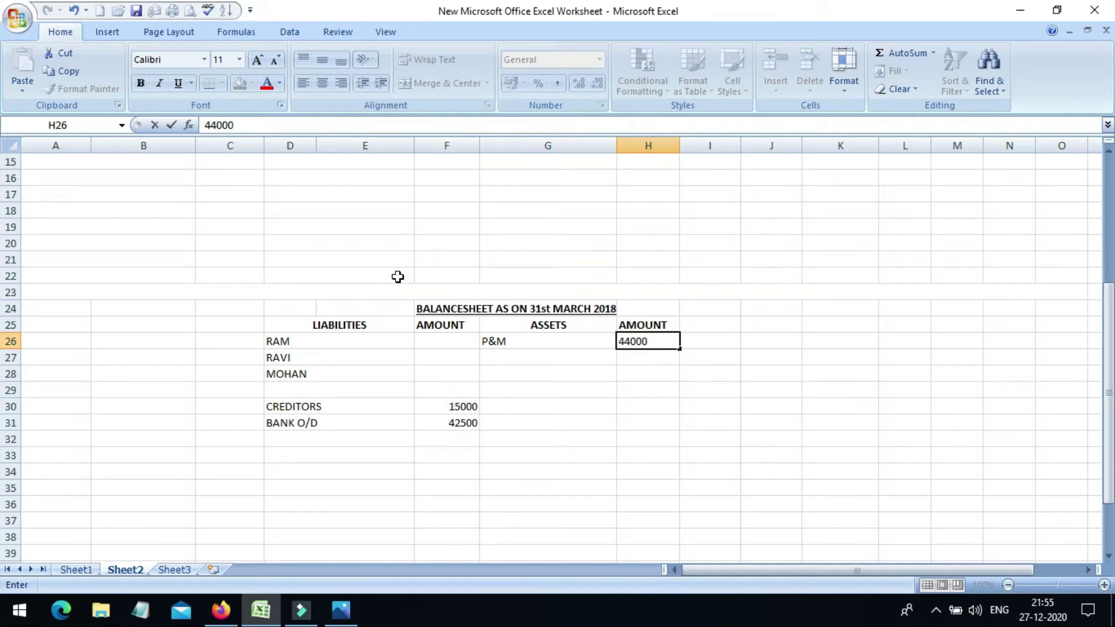
key("Up")
Record BY P&M in D3 of the revaluation account with an amount of 4000 in F3
key("Up")
key("Up")
key("shift+space")
key("Up")
key("Up")
key("Up")
key("Up")
key("Up")
key("Up")
key("Up")
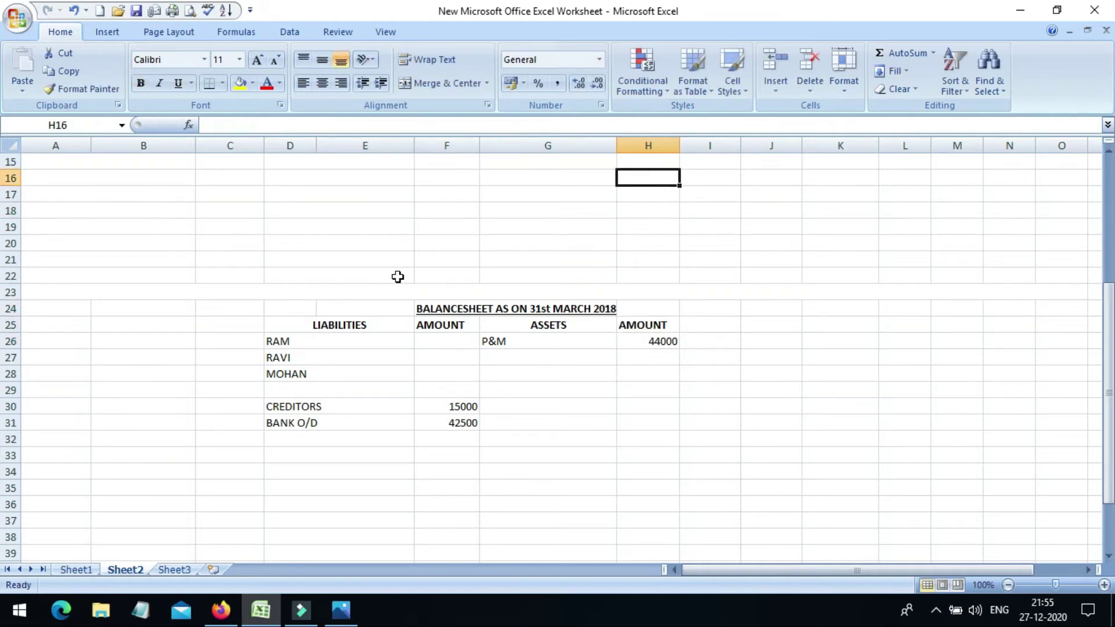
key("Up")
key("Up")
key("Up")
key("Up")
key("Up")
key("Up")
key("Up")
key("Up")
key("Up")
key("Up")
key("Up")
key("Up")
key("Up")
key("Up")
key("Up")
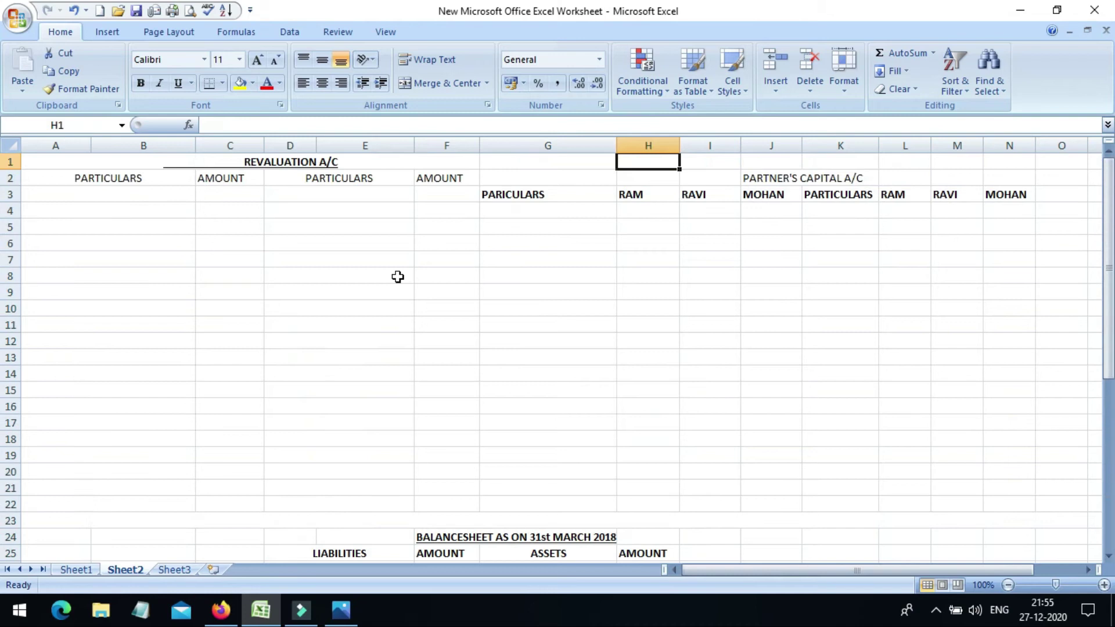
key("Left")
key("Left")
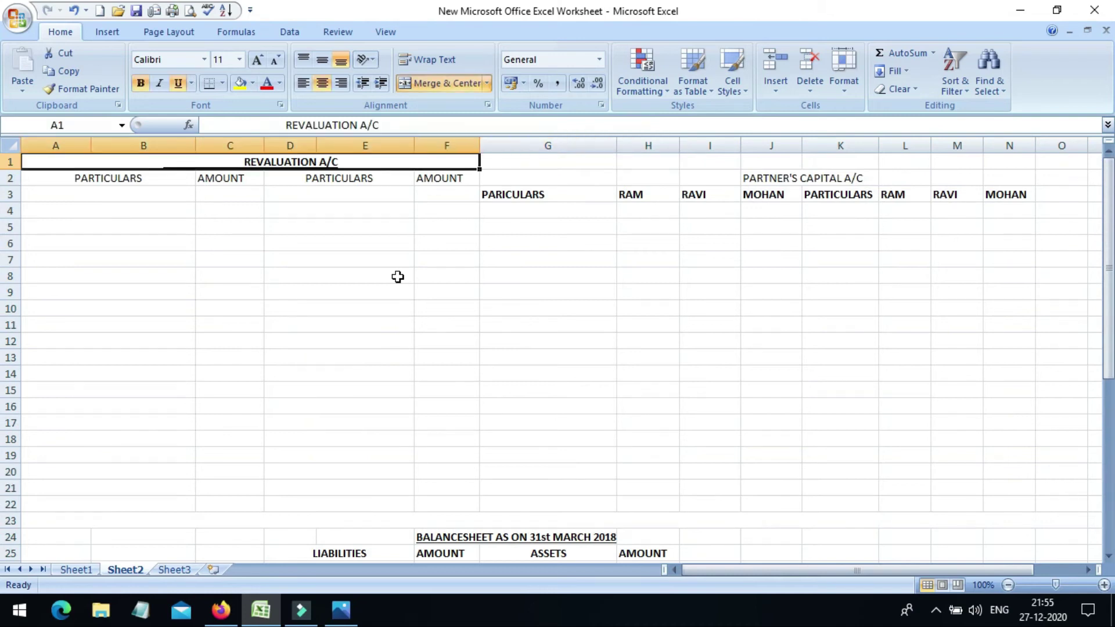
key("Down")
key("Down")
key("Left")
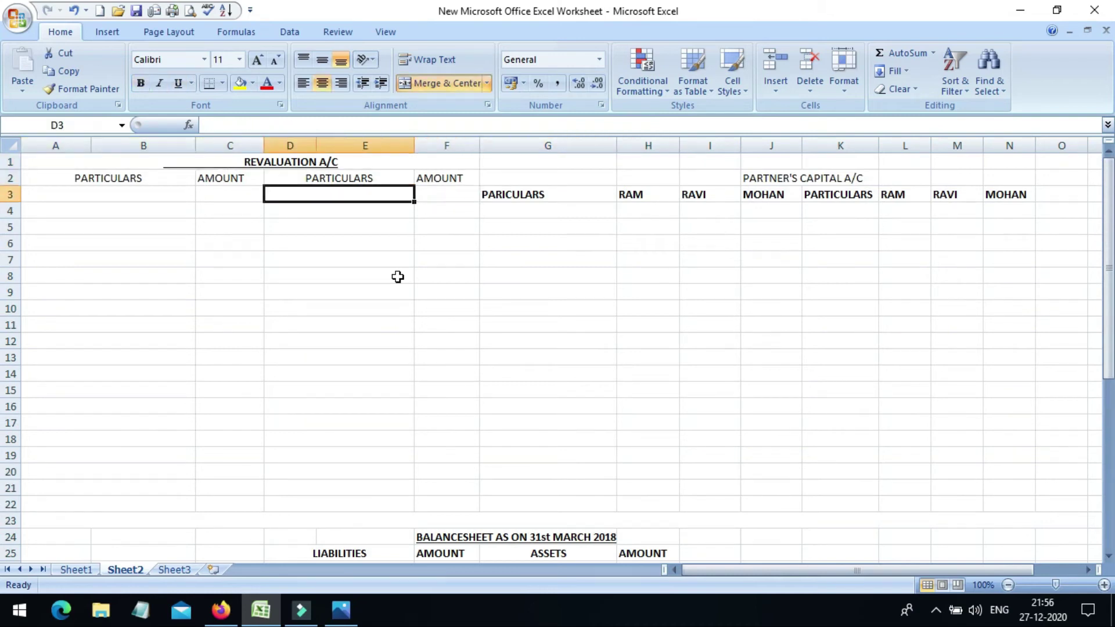
type("BY")
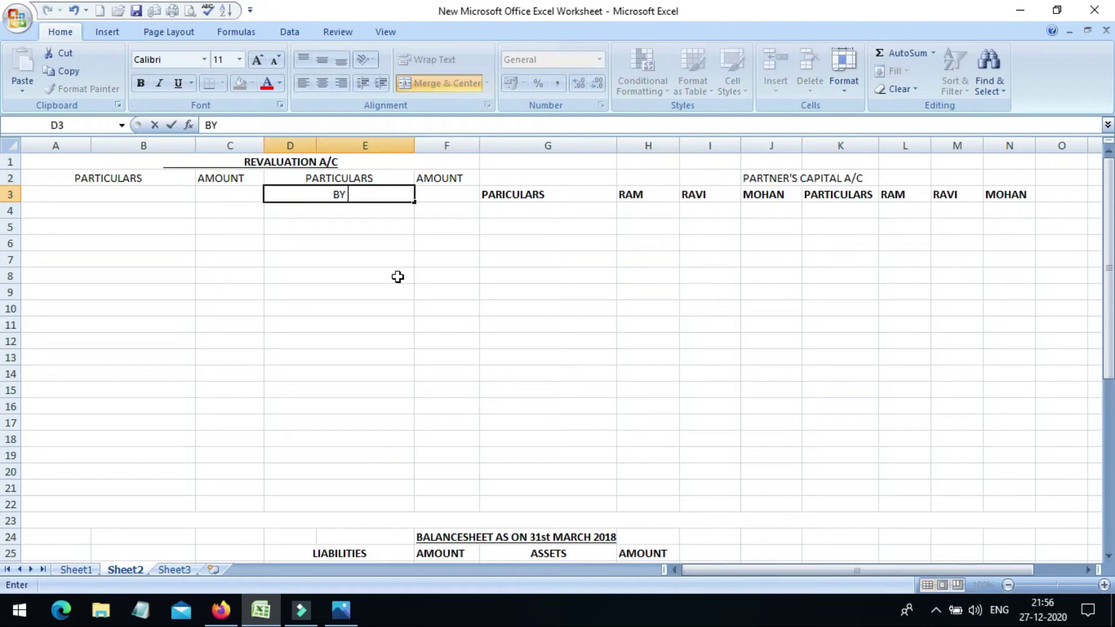
type(" P&M")
key("Tab")
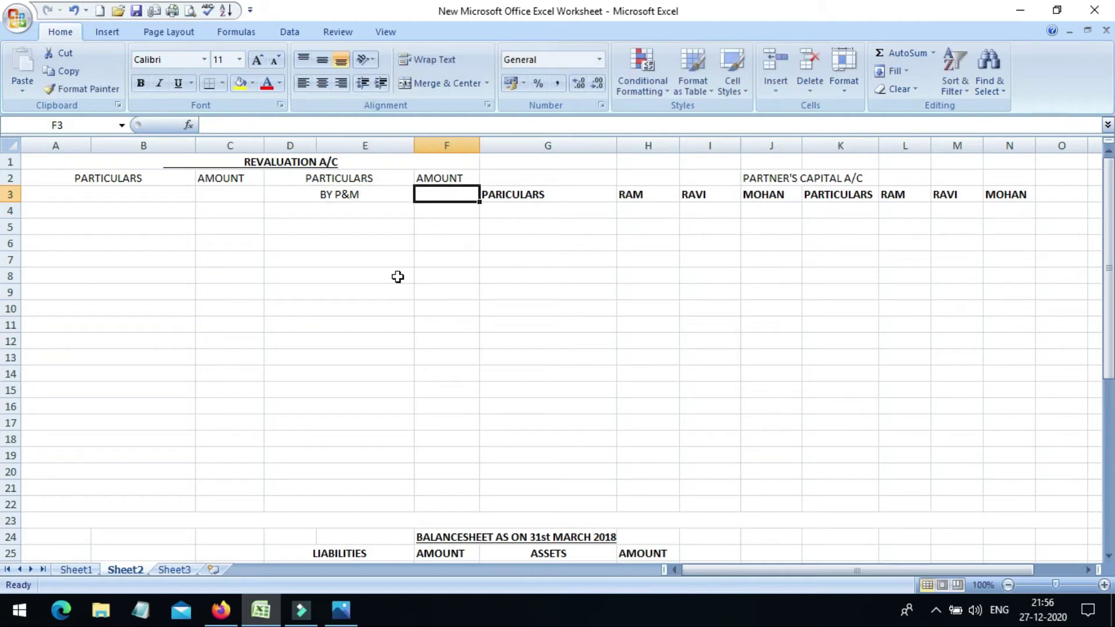
type("40000")
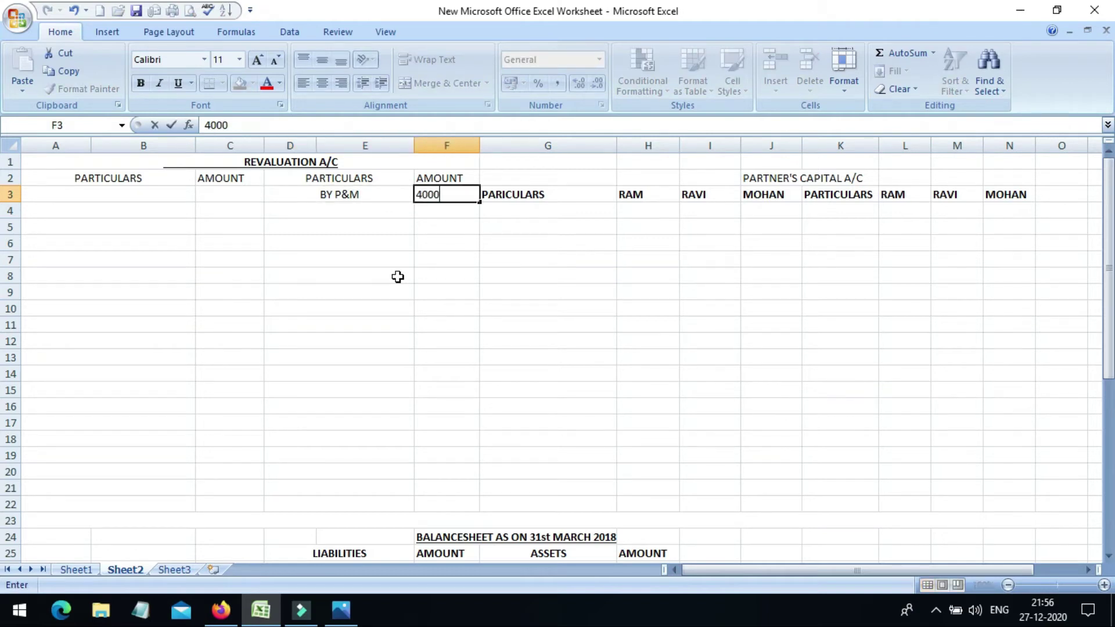
key("BackSpace")
key("Return")
Enter the asset STOCKS in G27 with an amount of 30000 in H27 of the balance sheet
key("Down")
key("Down")
key("Down")
key("Down")
key("Down")
key("Down")
key("Down")
key("Down")
key("Down")
key("Down")
key("Down")
key("Down")
key("Down")
key("Down")
key("Down")
key("Down")
key("Down")
key("Down")
key("Down")
key("Down")
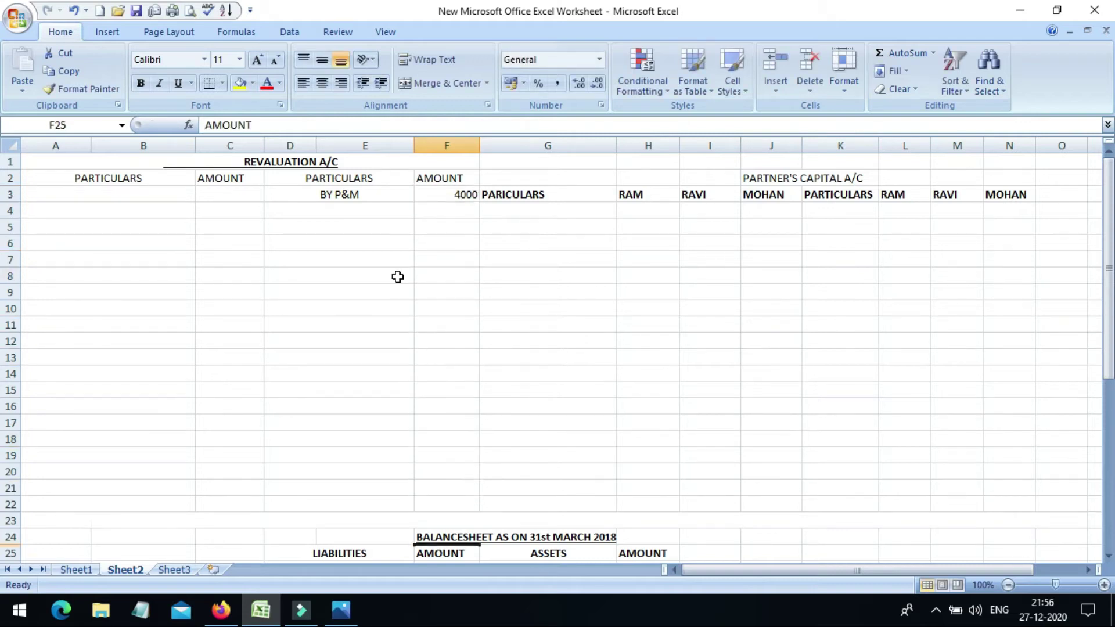
key("Up")
key("Up")
key("Up")
key("Up")
key("Up")
key("Up")
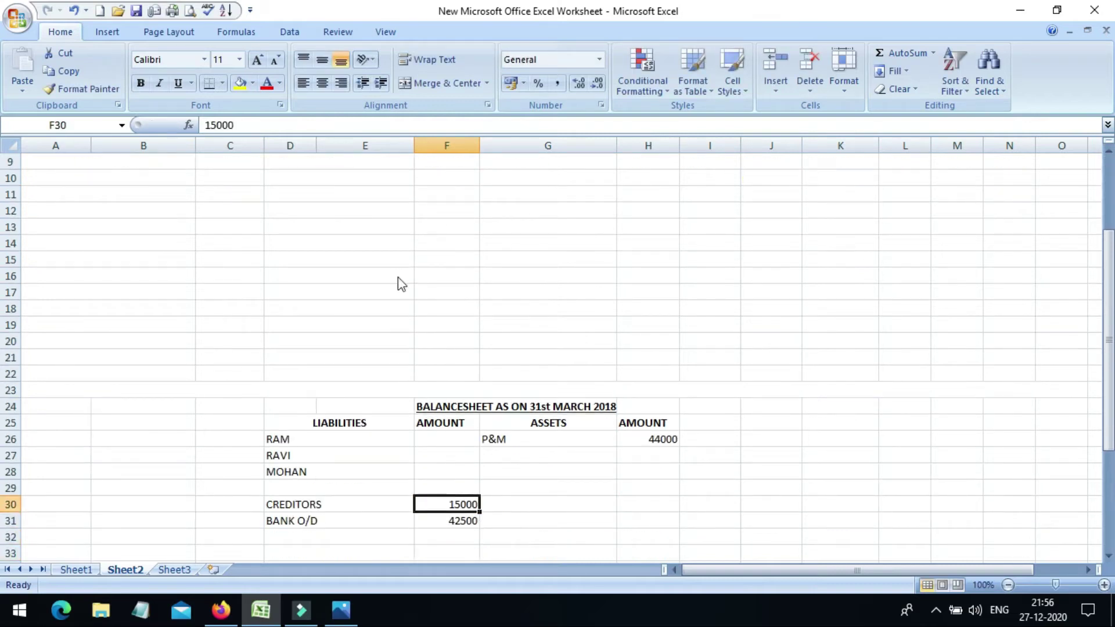
key("Right")
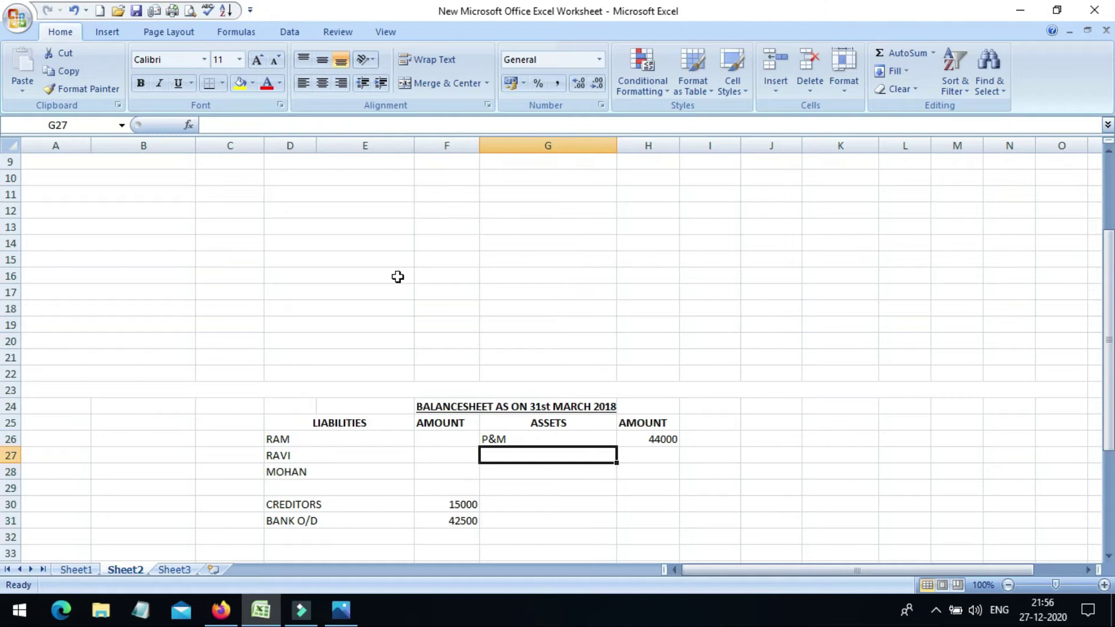
type("ST")
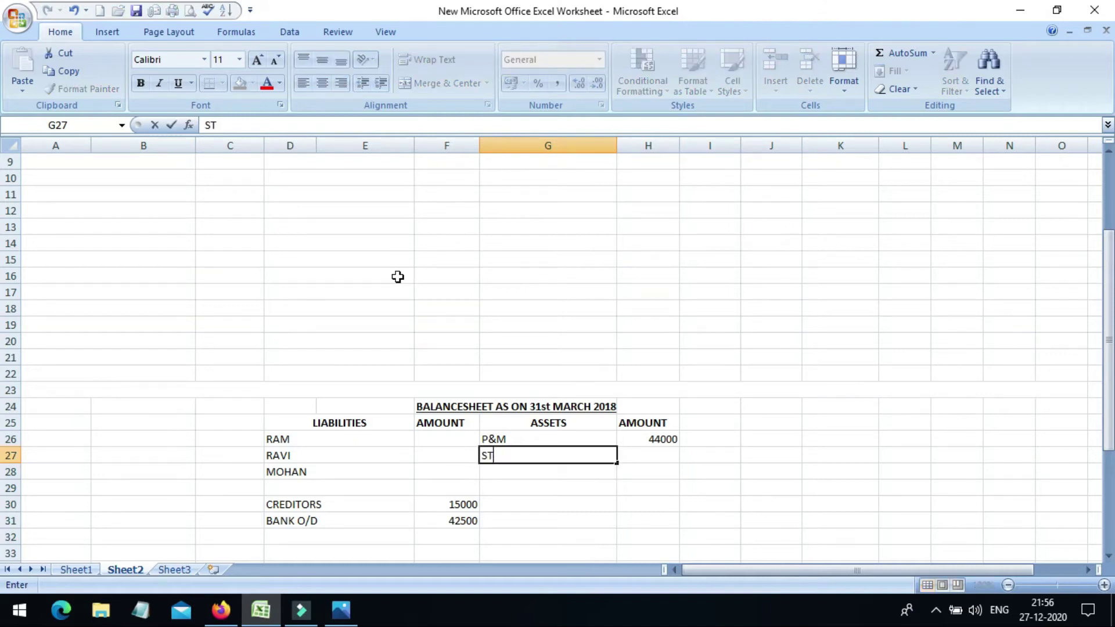
type("OCKS300")
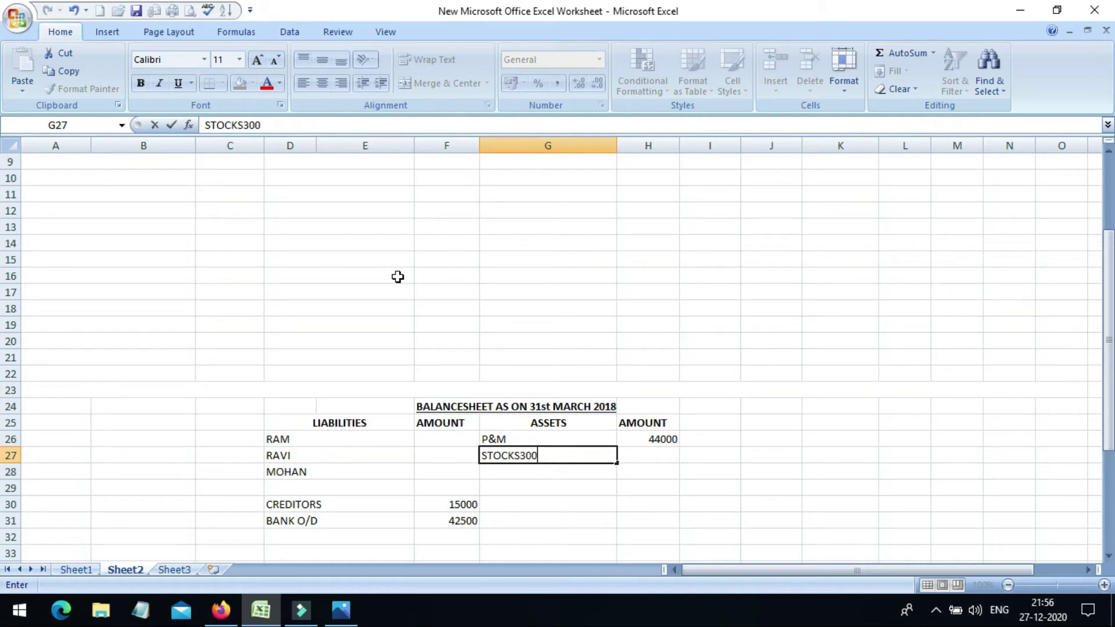
key("BackSpace")
key("BackSpace")
key("BackSpace")
key("Tab")
type("30000")
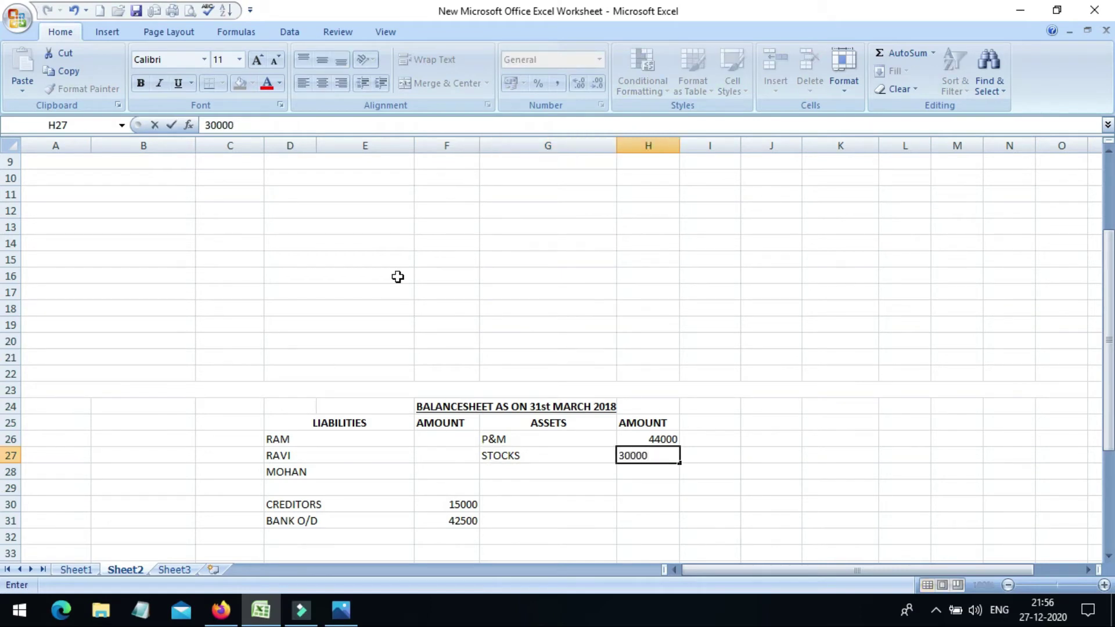
key("Return")
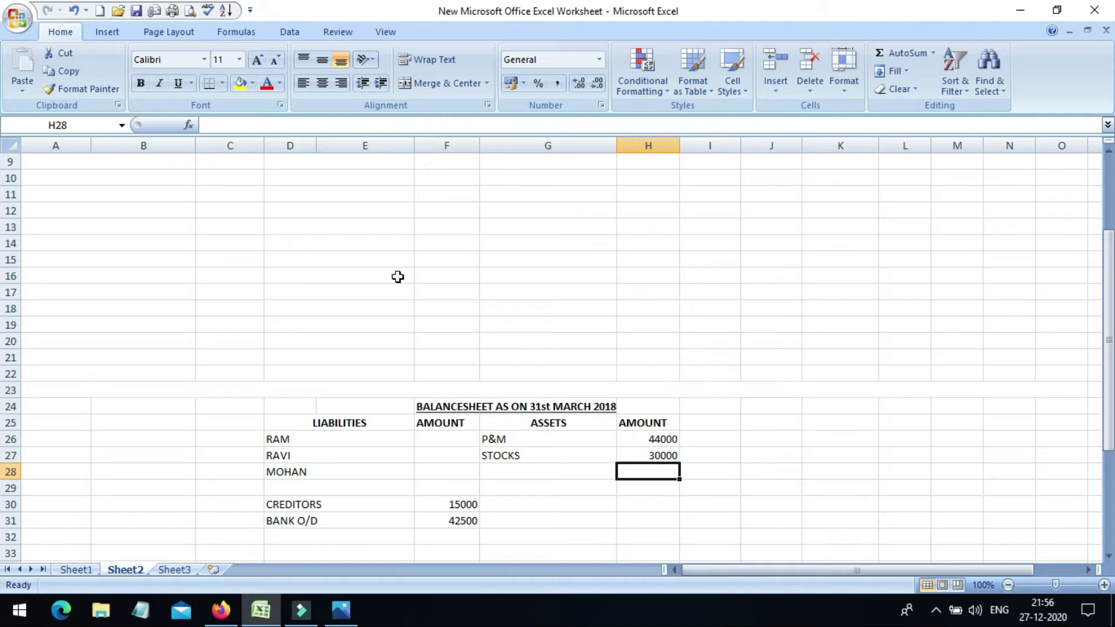
Enter the asset DEBTORS in G28 with an amount of 19000 in H28 of the balance sheet
key("Left")
type("D")
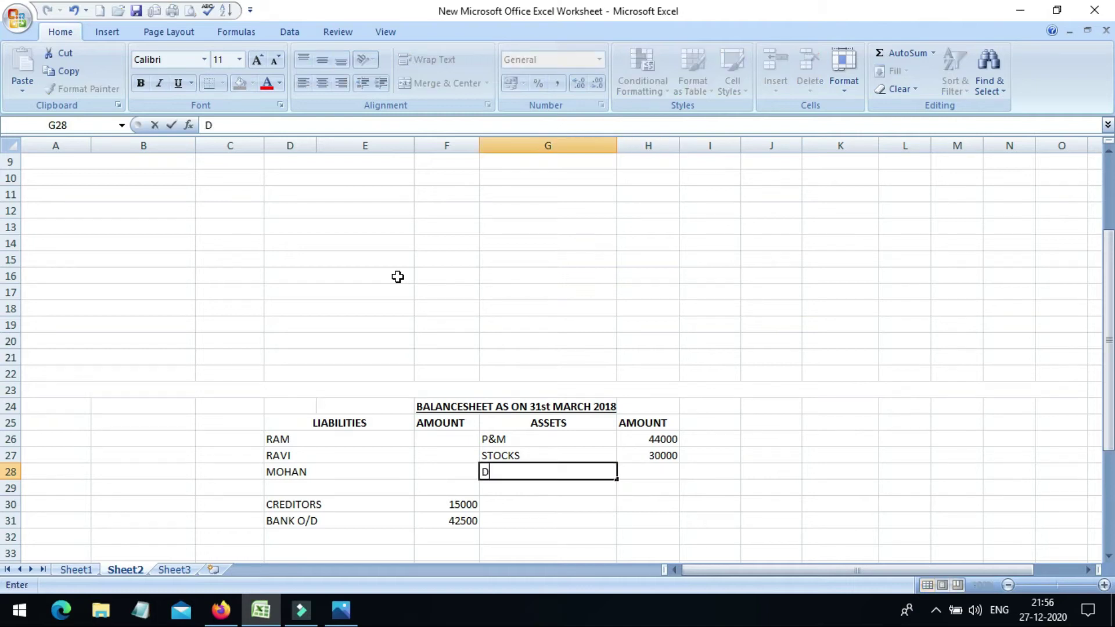
type("EBTORS")
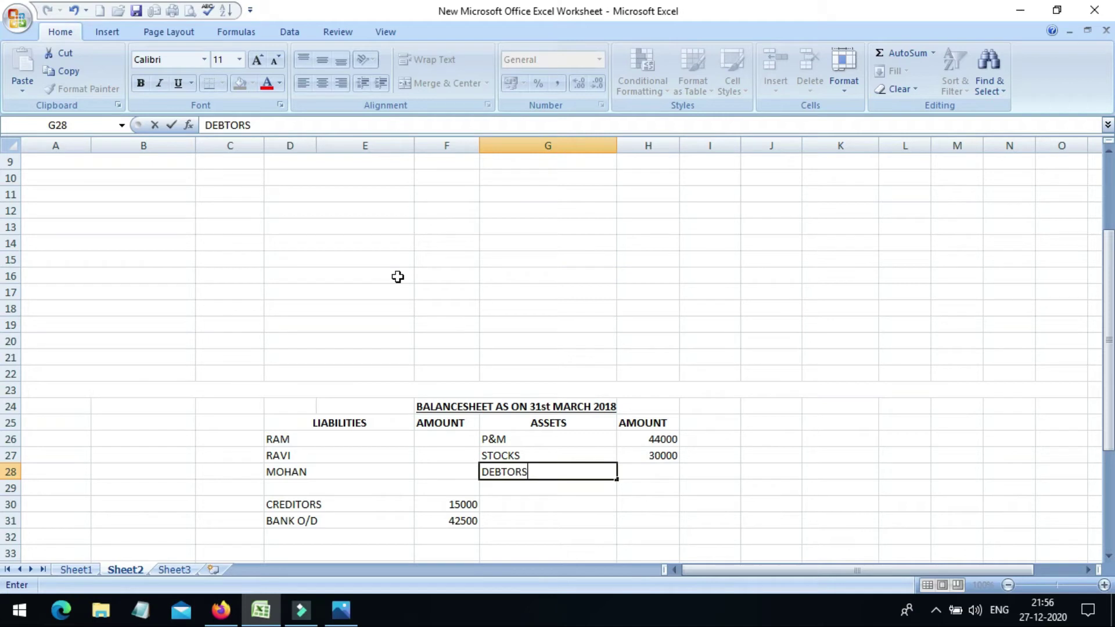
key("Tab")
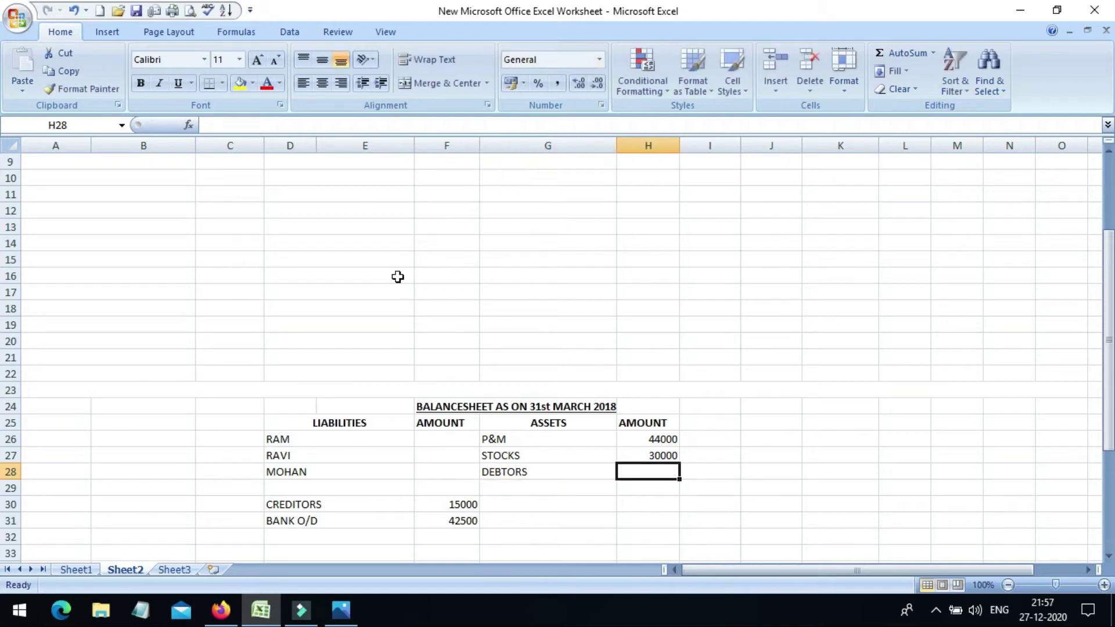
type("19000")
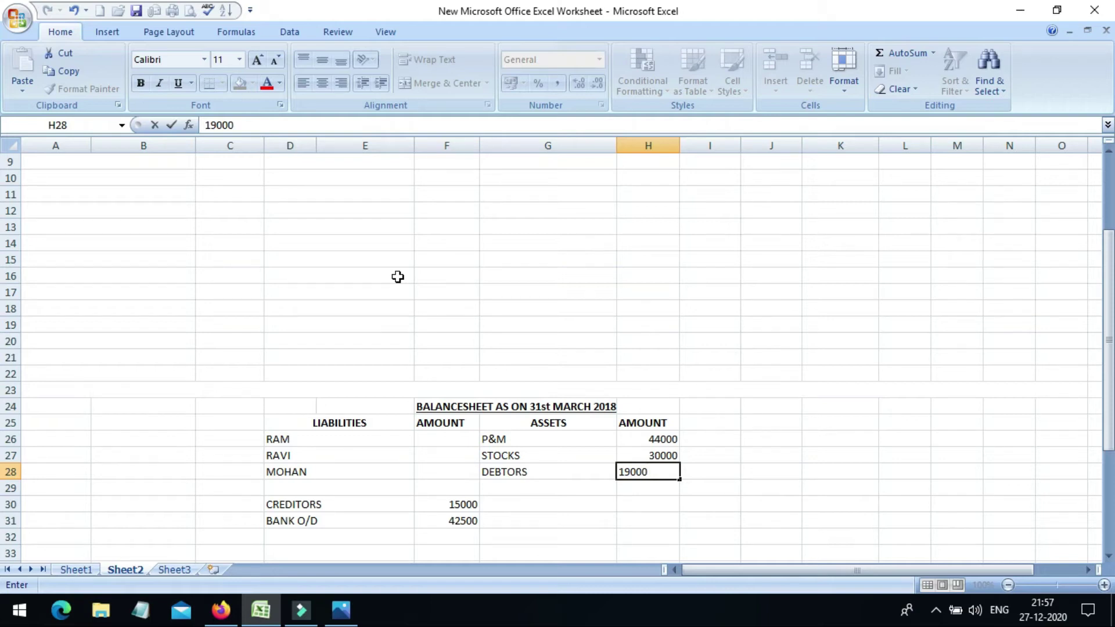
key("Up")
Record TO PROVISION FOR BAD DEBTS in A3 of the revaluation account with an amount of 1000 in C3
key("Up")
key("Up")
key("Up")
key("Up")
key("Up")
key("Up")
key("Up")
key("Up")
key("Up")
key("Up")
key("Up")
key("Up")
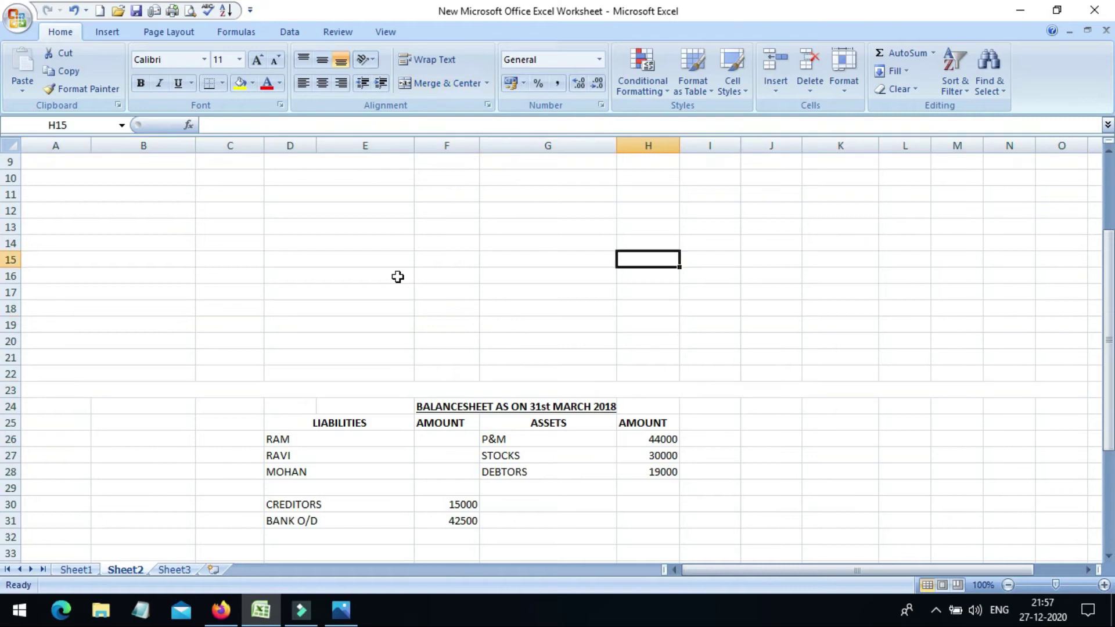
key("Up")
key("Up")
key("Up")
key("Up")
key("Up")
key("Up")
key("Up")
key("Up")
key("Up")
key("Up")
key("Up")
key("Up")
key("Up")
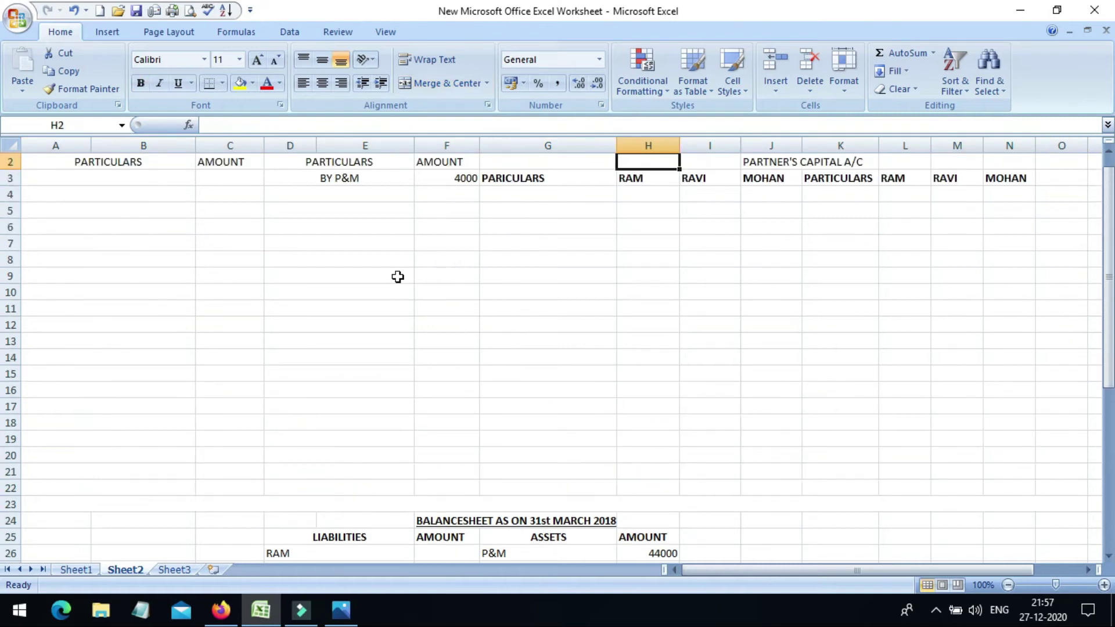
key("Left")
key("Left")
key("Left")
key("Left")
key("Left")
key("Down")
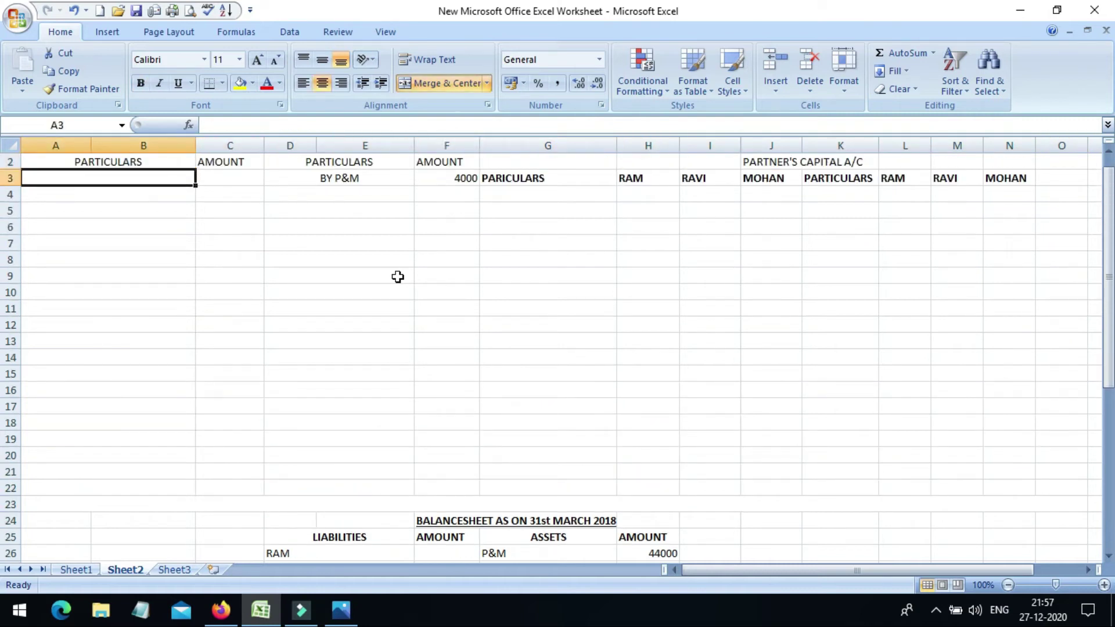
type("TO")
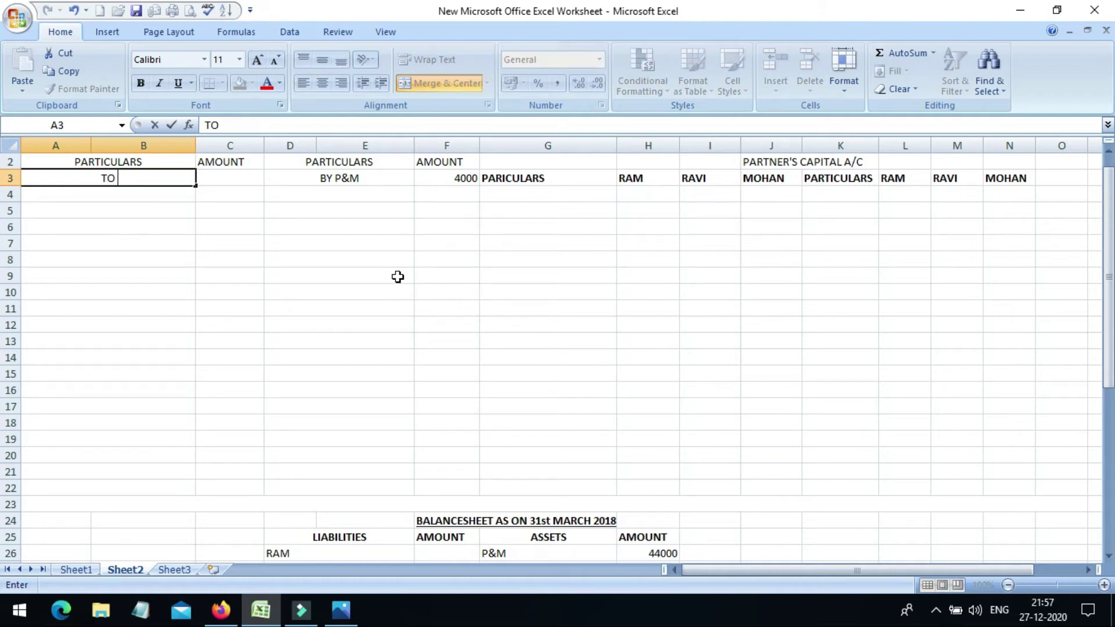
type(" PROVISI")
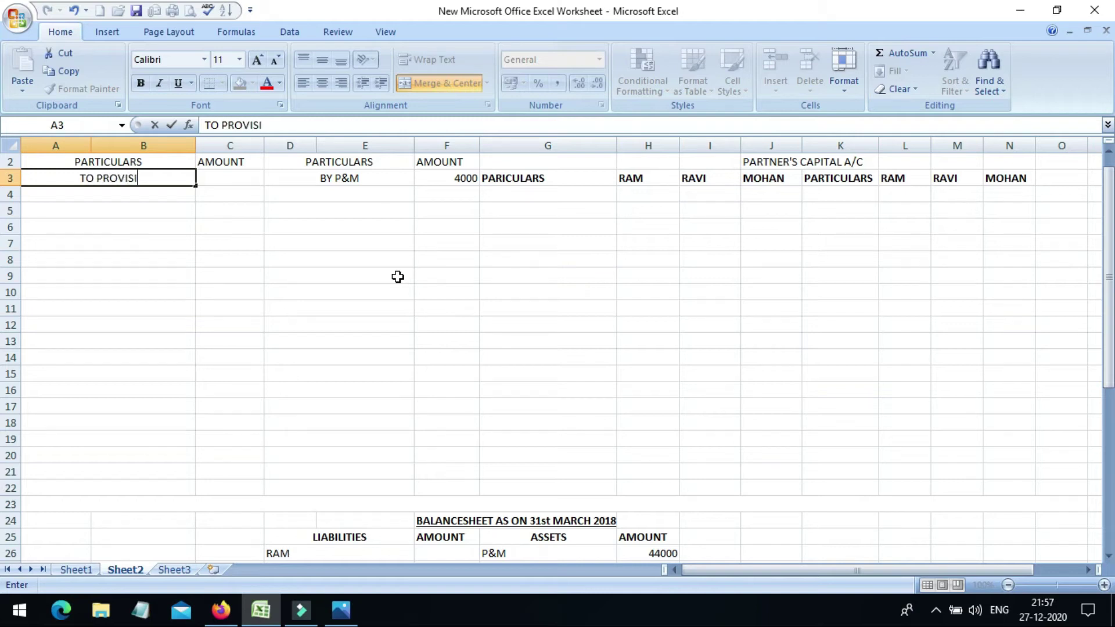
type("ON")
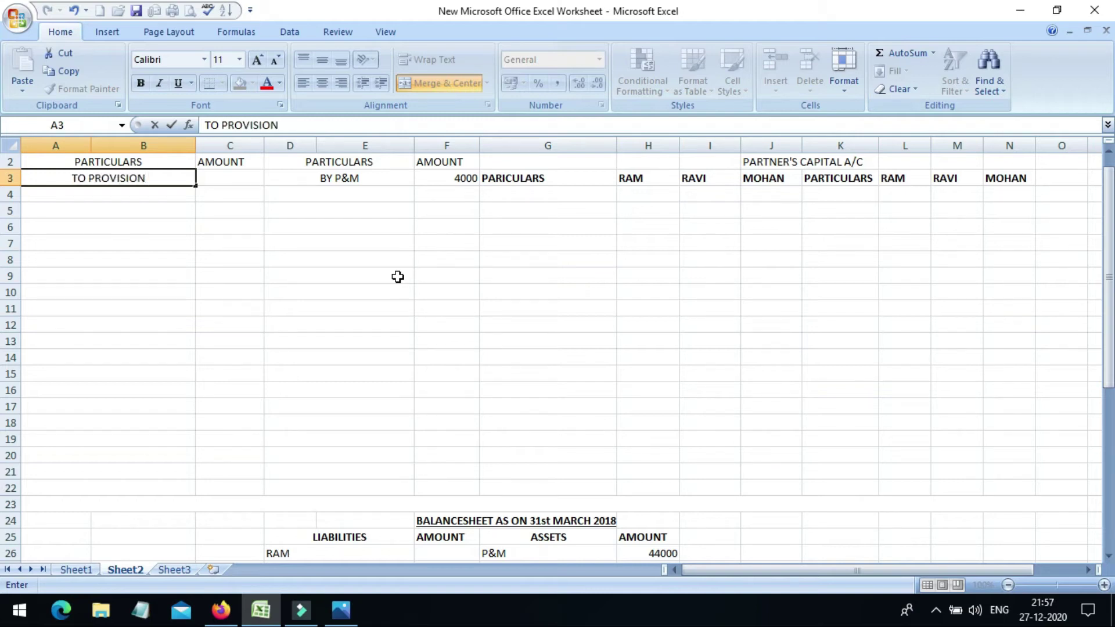
type(" FO")
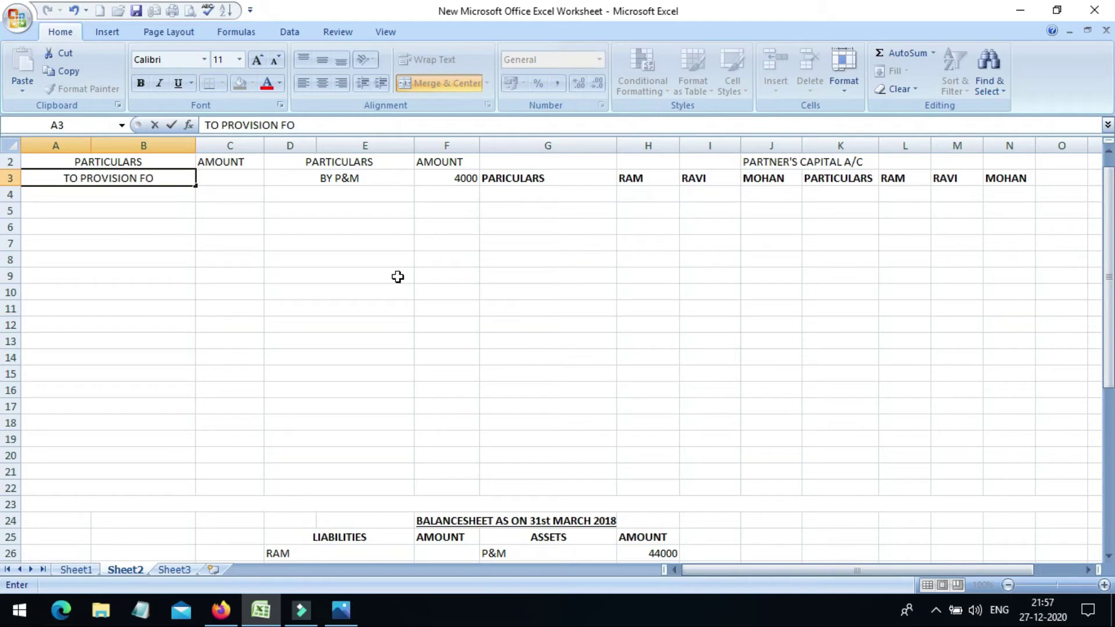
type("R BA")
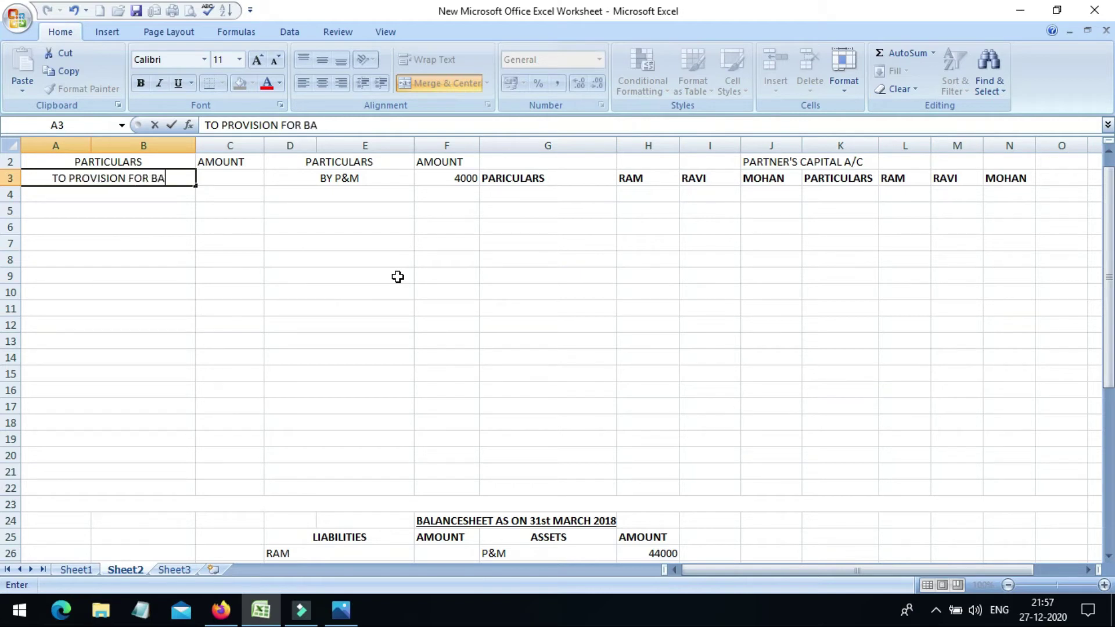
type("D DE")
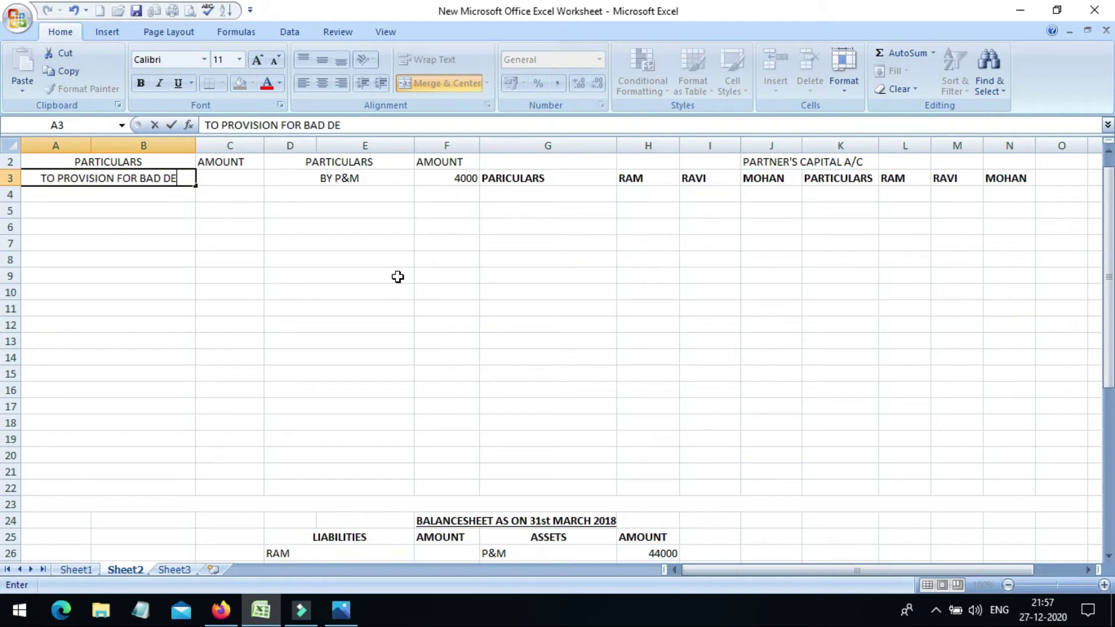
type("B")
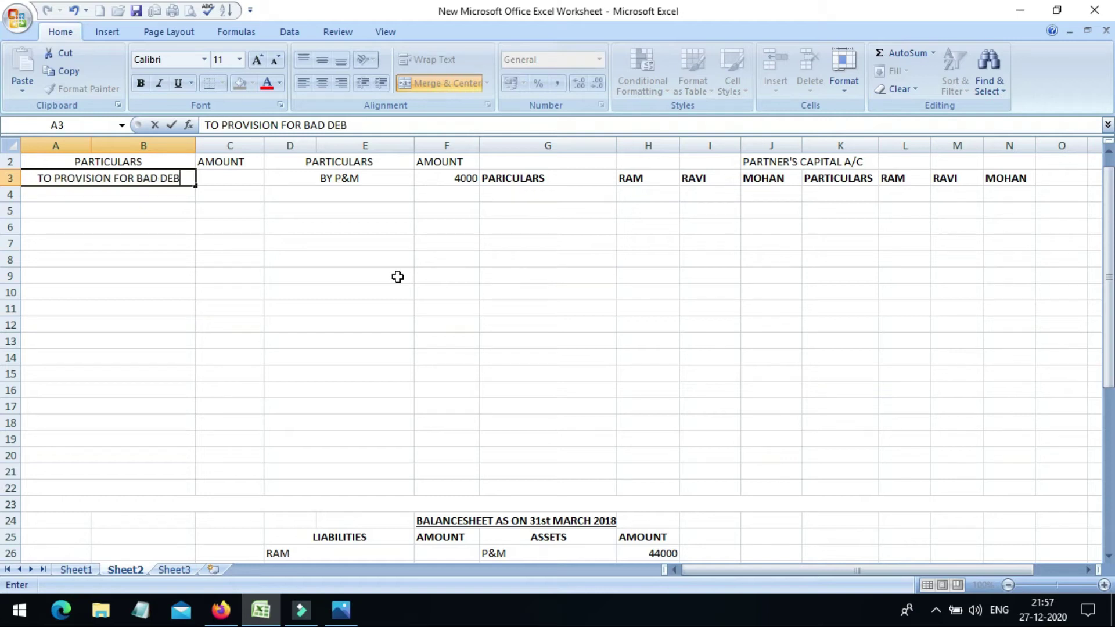
type("TS")
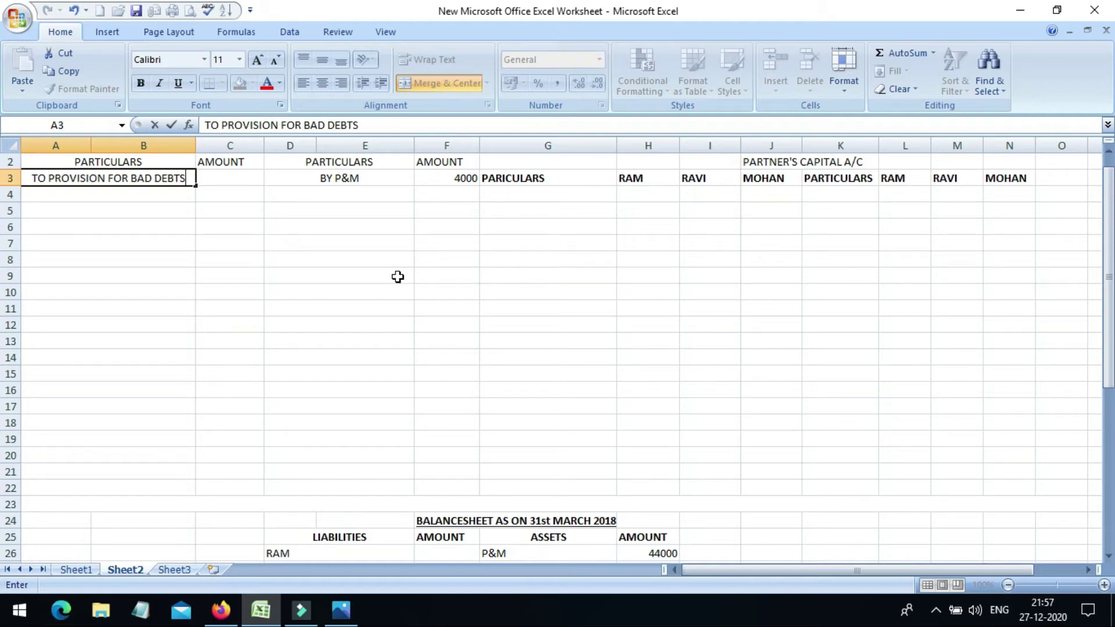
key("Tab")
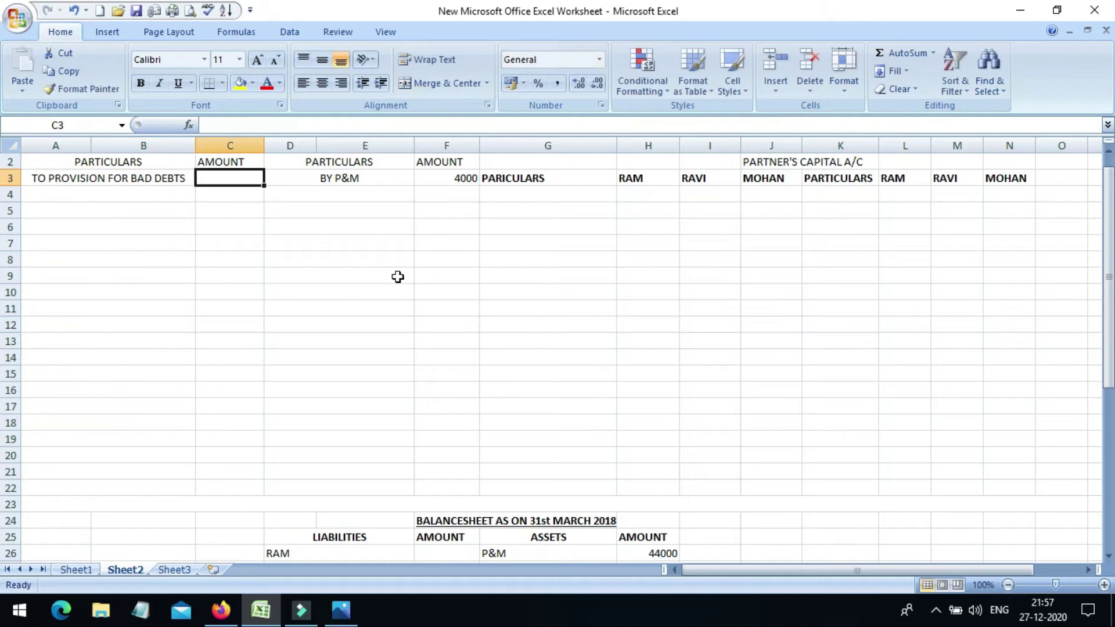
type("1000")
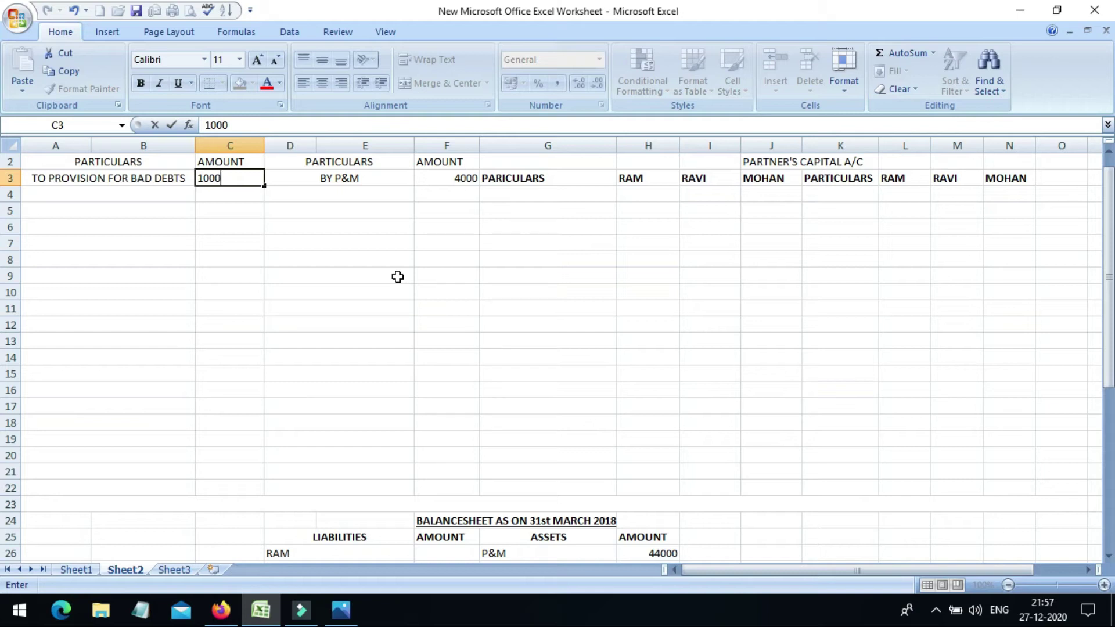
key("Return")
Enter the asset B/R in G29 with an amount of 10000 in H29 of the balance sheet
key("Down")
key("Down")
key("Down")
key("Down")
key("Down")
key("Down")
key("Down")
key("Down")
key("Down")
key("Down")
key("Down")
key("Down")
key("Down")
key("Down")
key("Down")
key("Down")
key("Down")
key("Down")
key("Down")
key("Down")
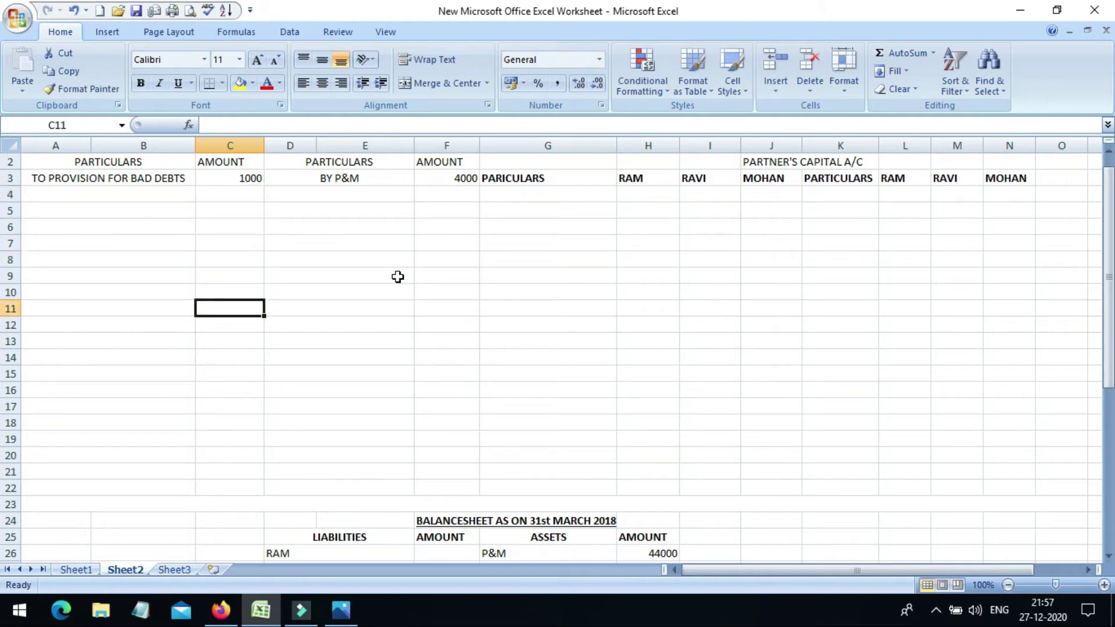
key("Down")
key("Right")
key("Right")
key("Right")
key("Right")
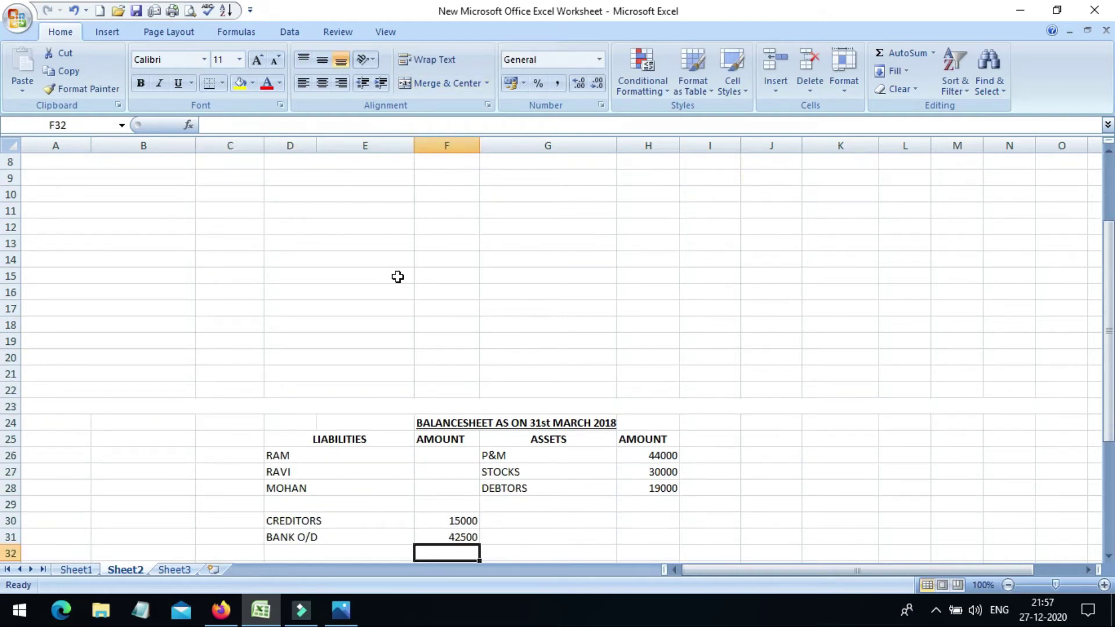
key("Up")
key("Up")
key("Up")
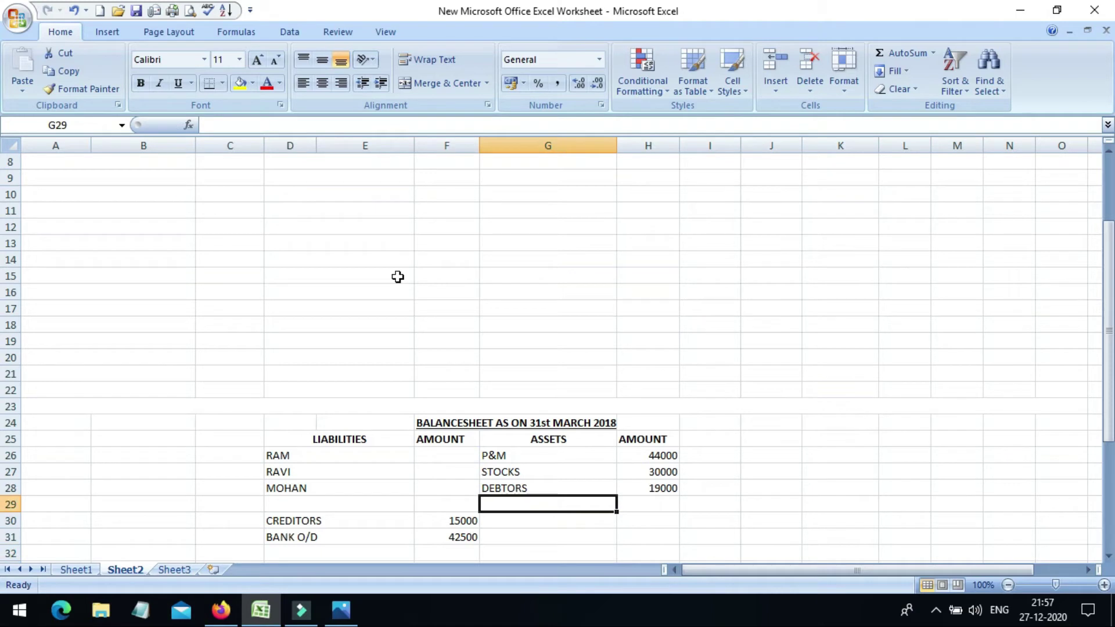
type("B")
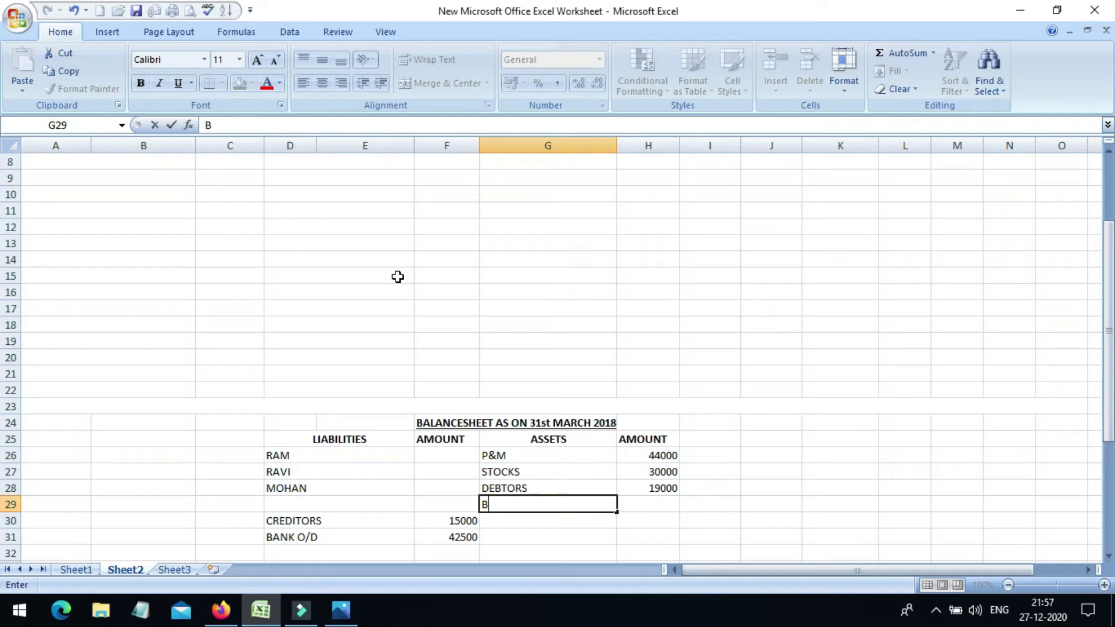
type("/R")
key("Tab")
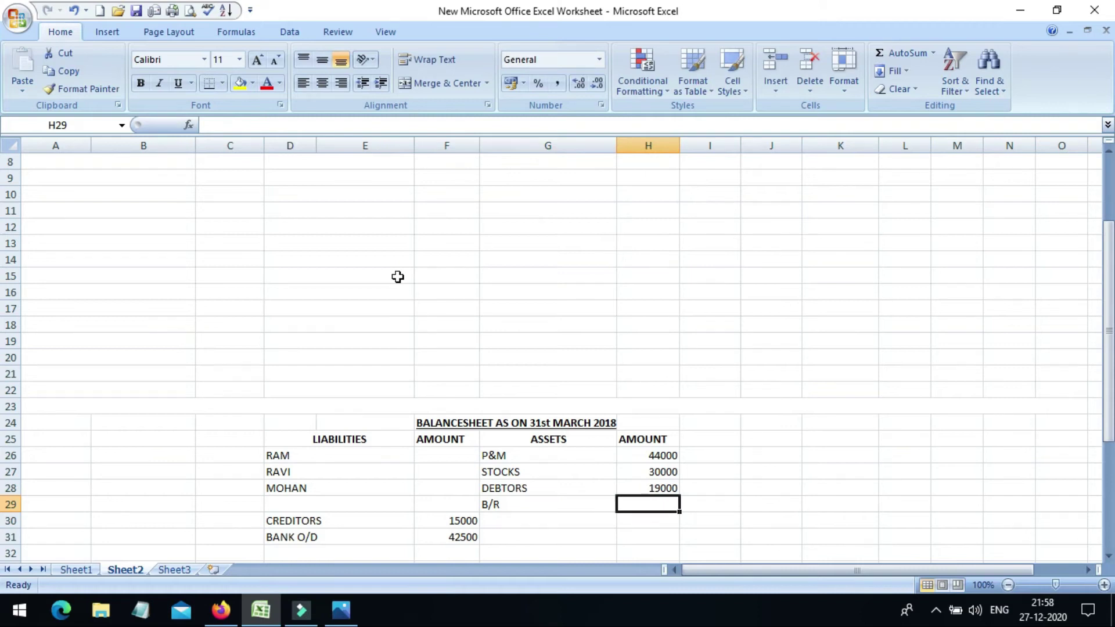
type("1")
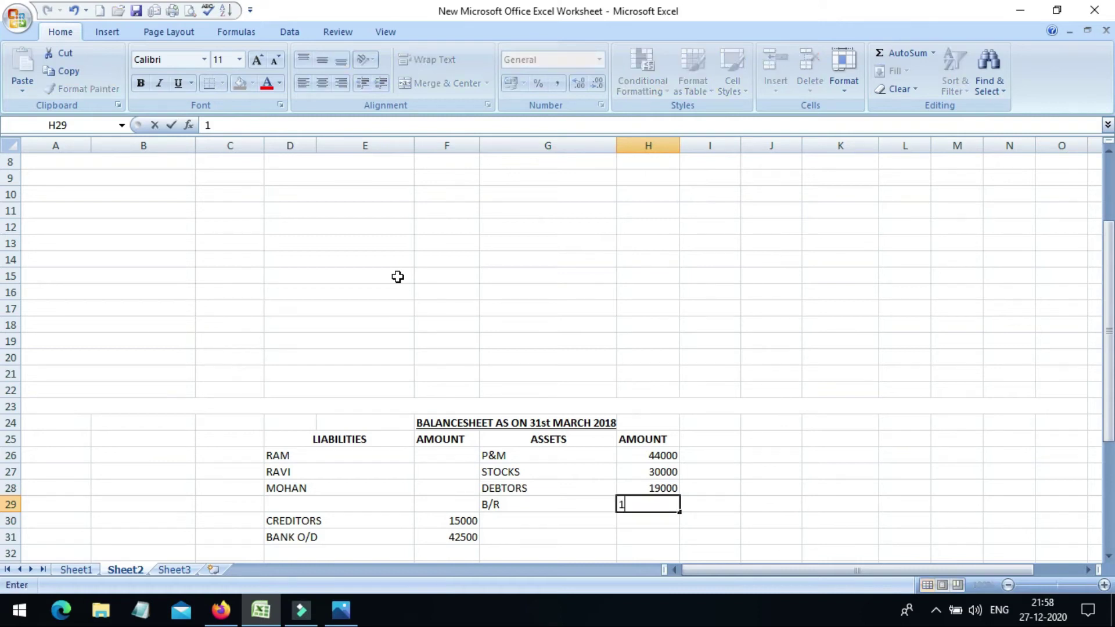
type("0000")
key("Return")
Enter the asset BANK in G30 of the balance sheet, leaving its amount blank
key("Left")
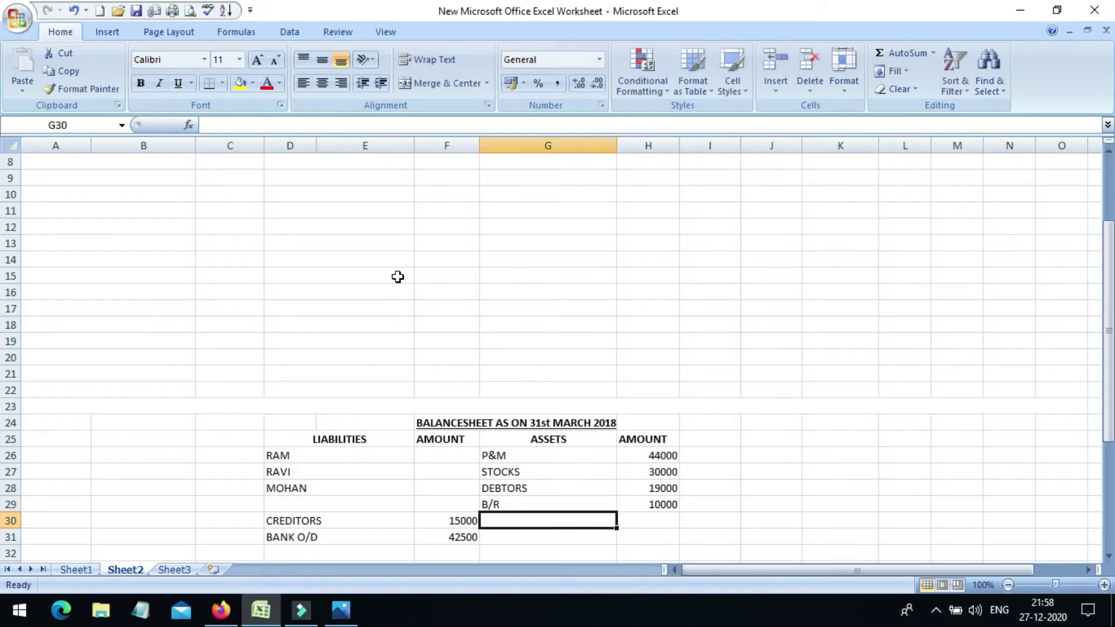
type("BANK")
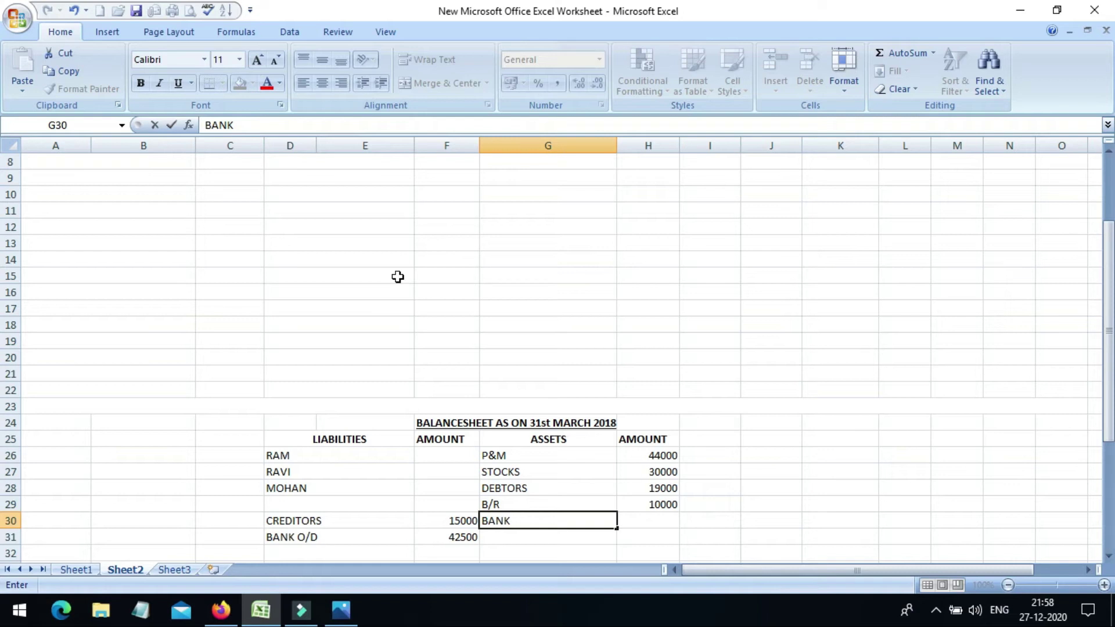
key("Up")
Enter the opening balance label BY BAL B/D in K4 of the partners' capital account
key("Up")
key("Up")
key("Up")
key("Up")
key("Up")
key("Up")
key("Up")
key("Up")
key("Up")
key("Up")
key("Up")
key("Up")
key("Up")
key("Up")
key("Up")
key("Up")
key("Up")
key("Up")
key("Up")
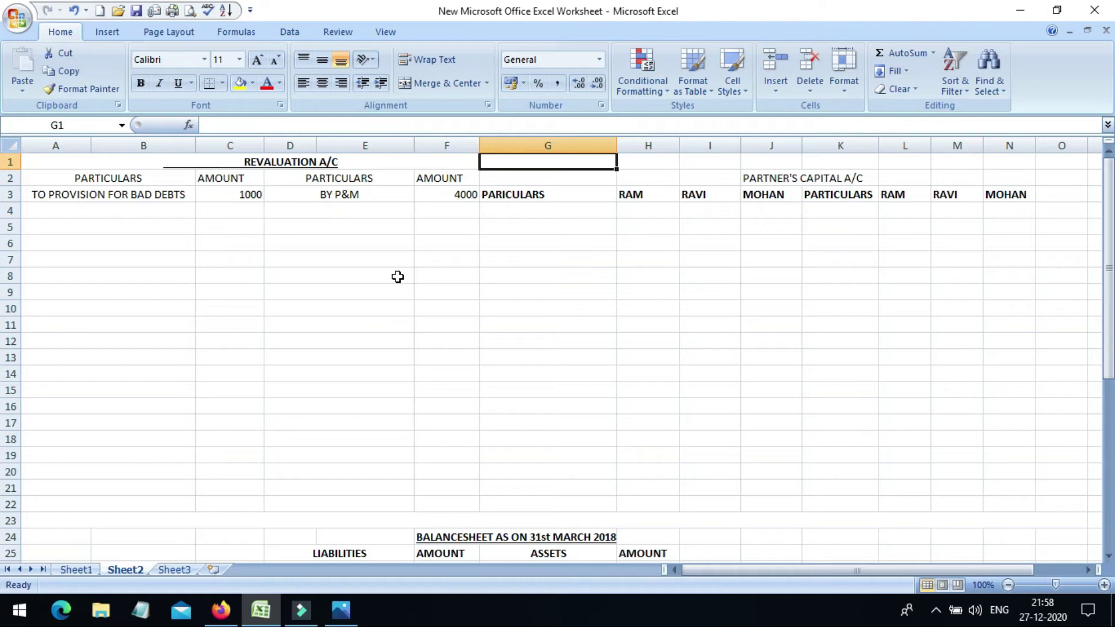
key("Down")
key("Down")
key("Down")
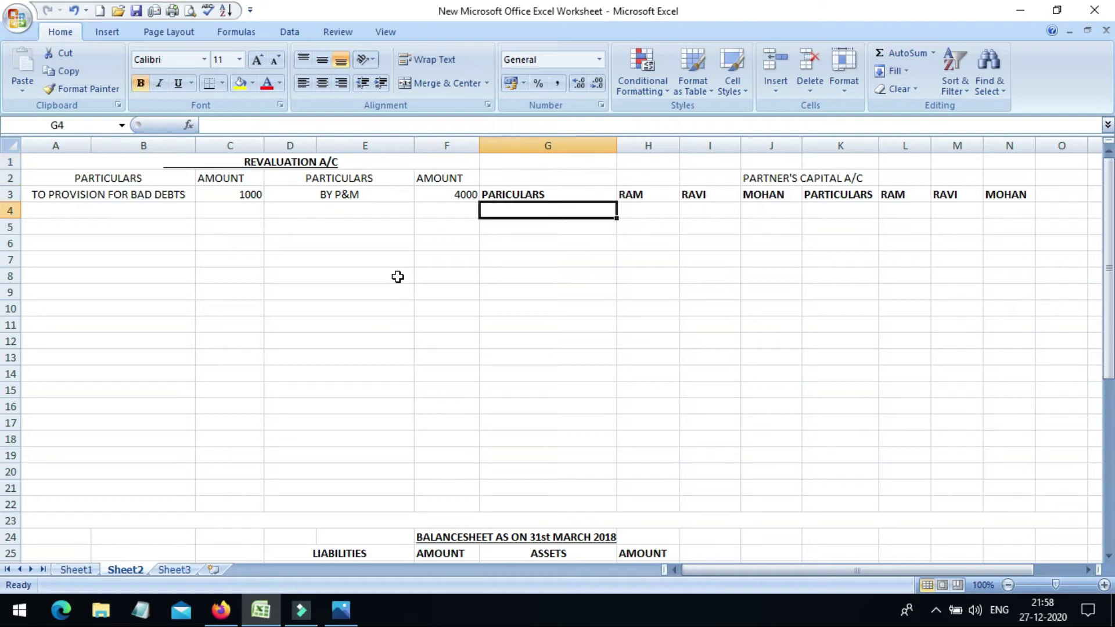
key("Right")
key("Right")
key("Right")
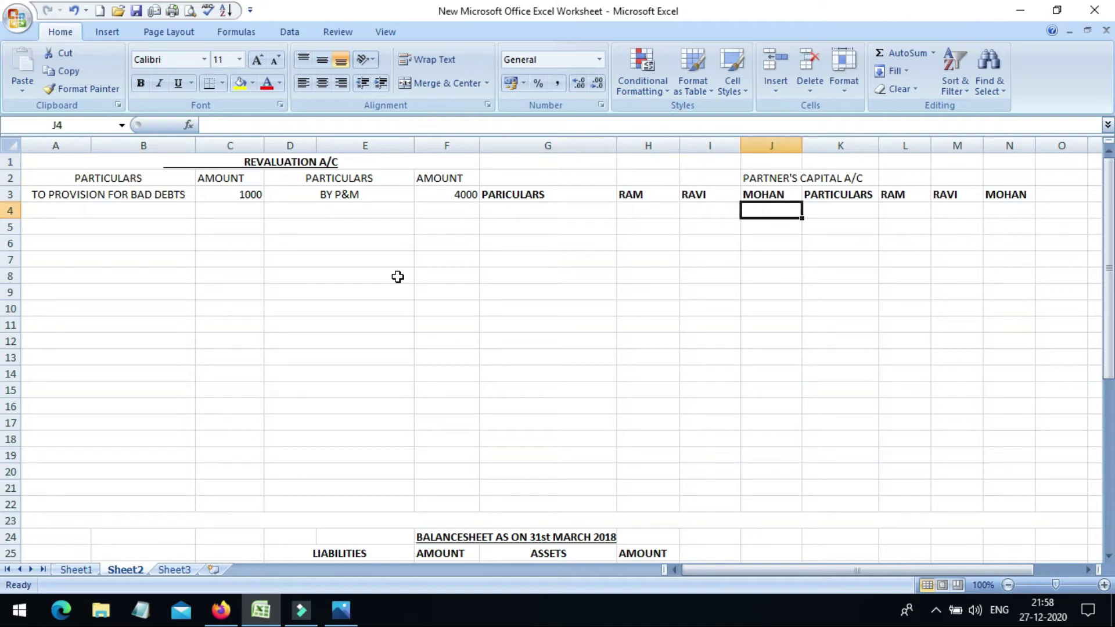
key("Right")
type("B")
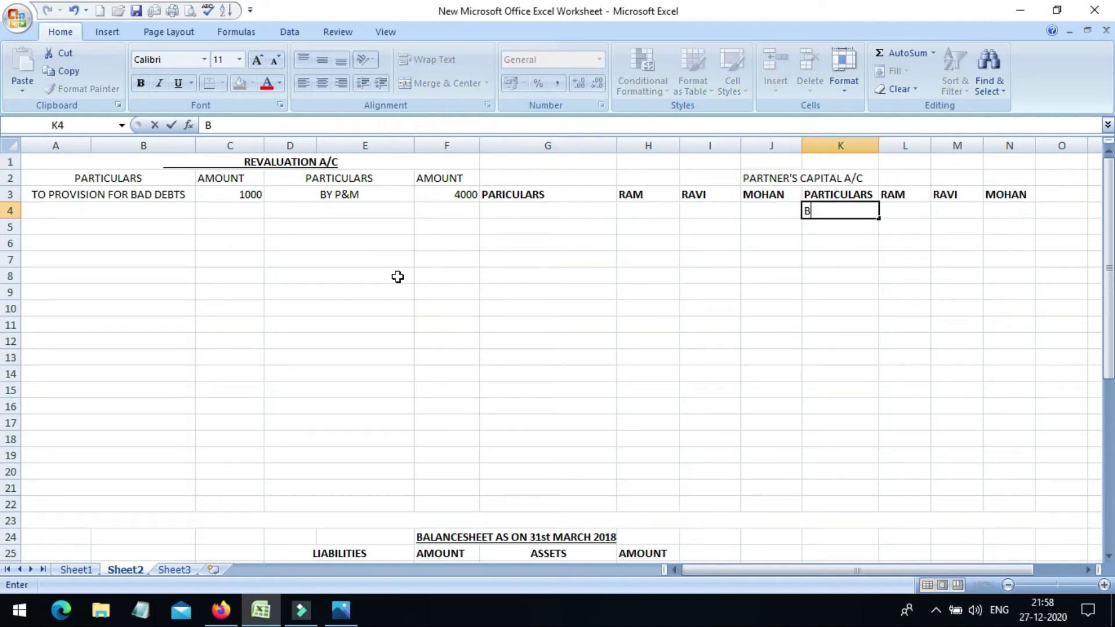
type("Y BAL B/D")
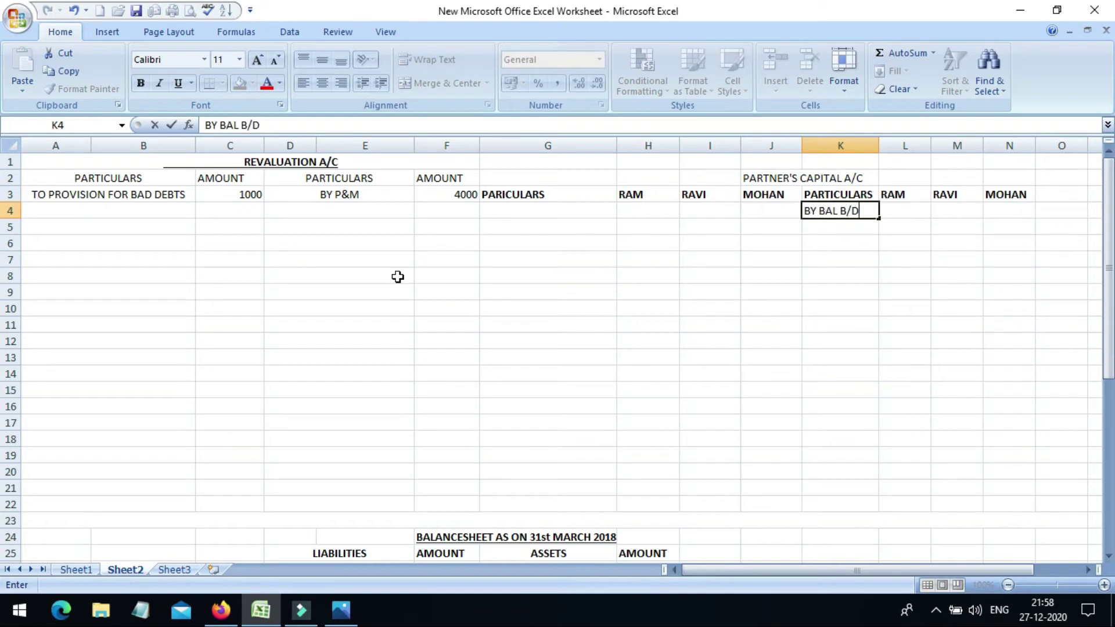
key("Tab")
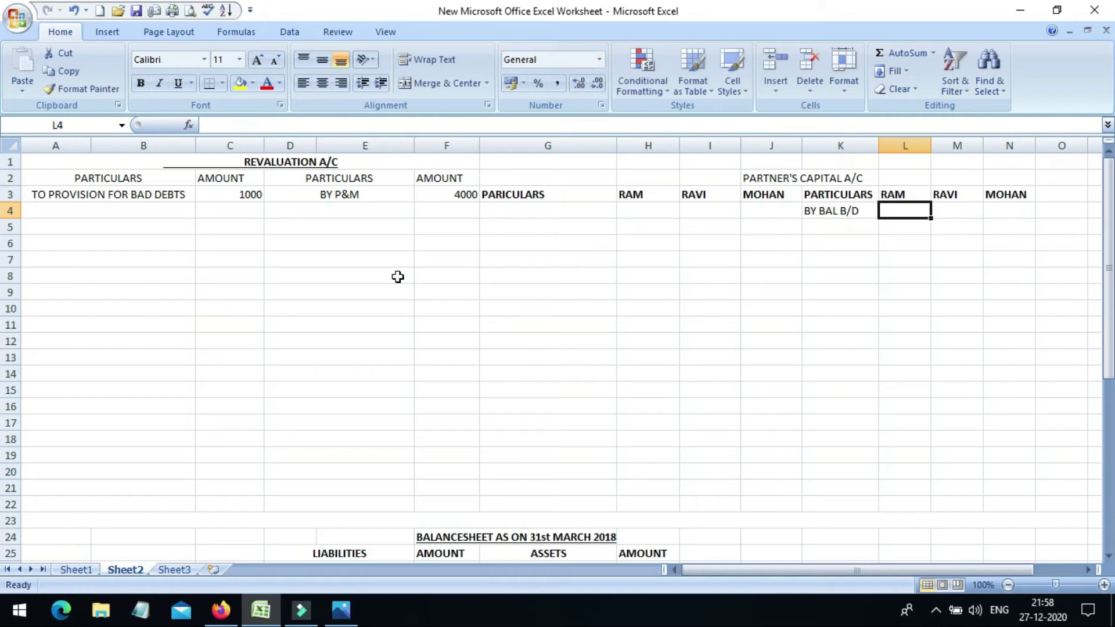
Enter the partners' opening capital balances as 30000 in L4, 20000 in M4 and NIL in N4
type("30000")
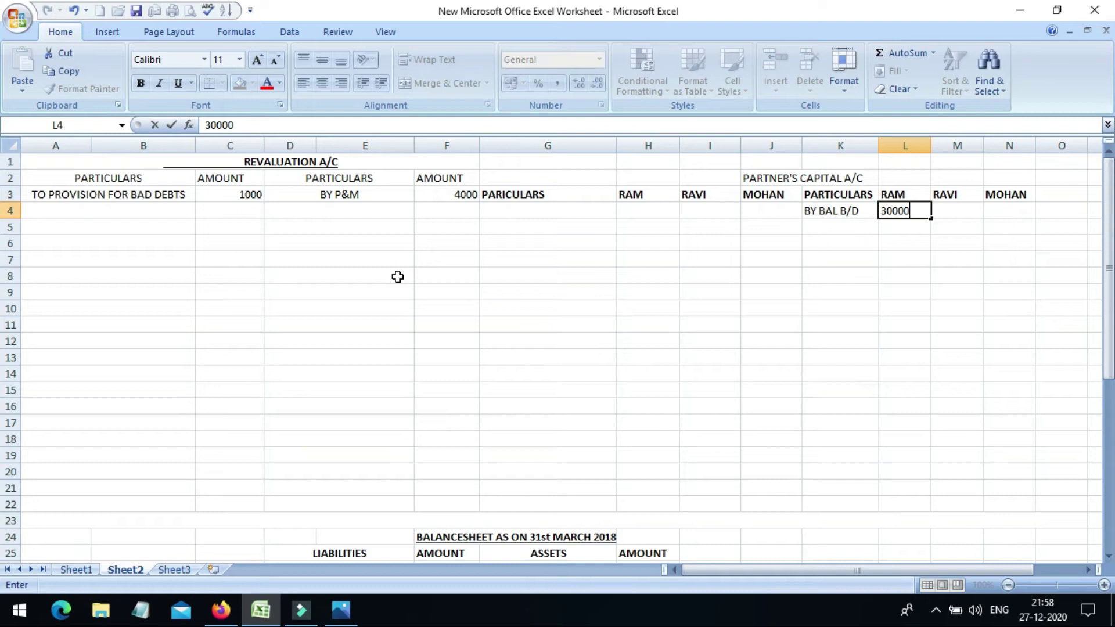
key("Tab")
type("20000")
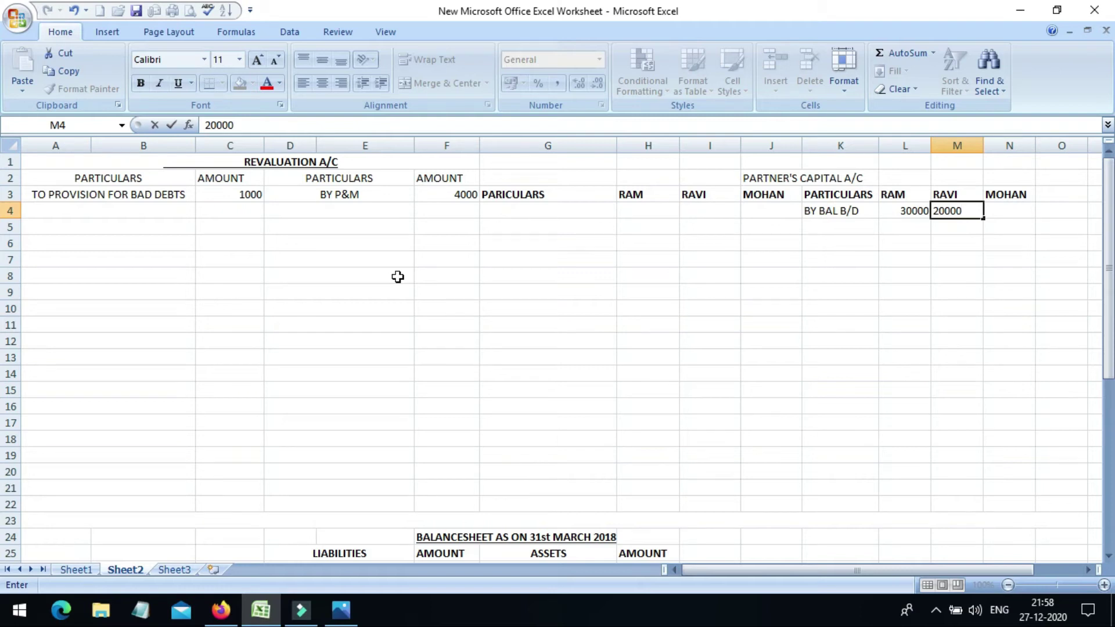
key("Tab")
type("-")
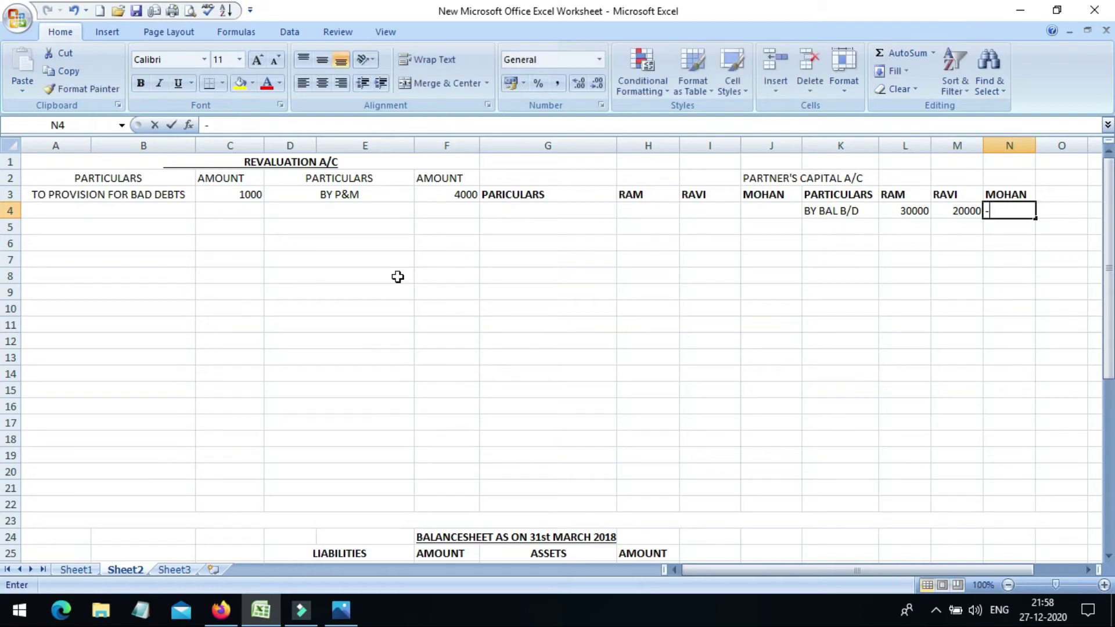
key("Down")
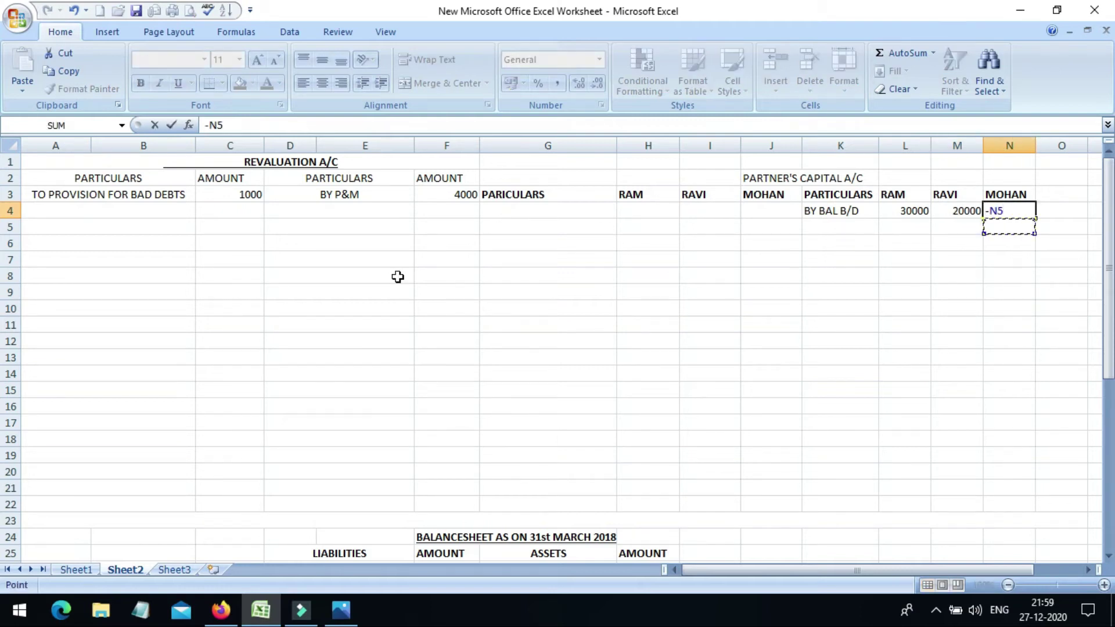
key("Up")
key("BackSpace")
key("BackSpace")
key("BackSpace")
type("NIL")
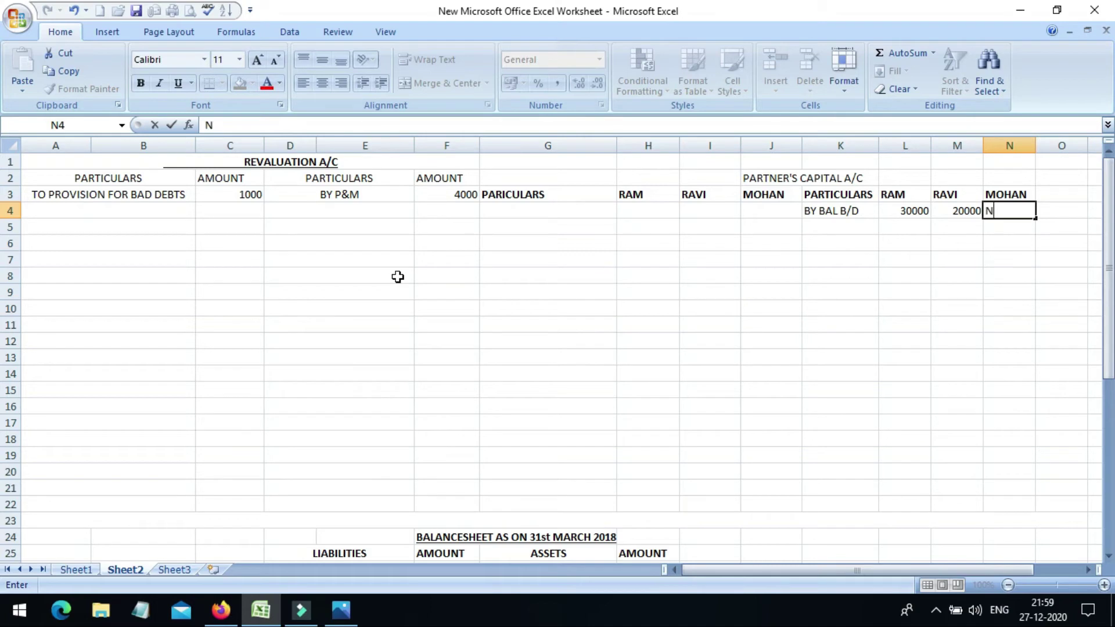
key("Return")
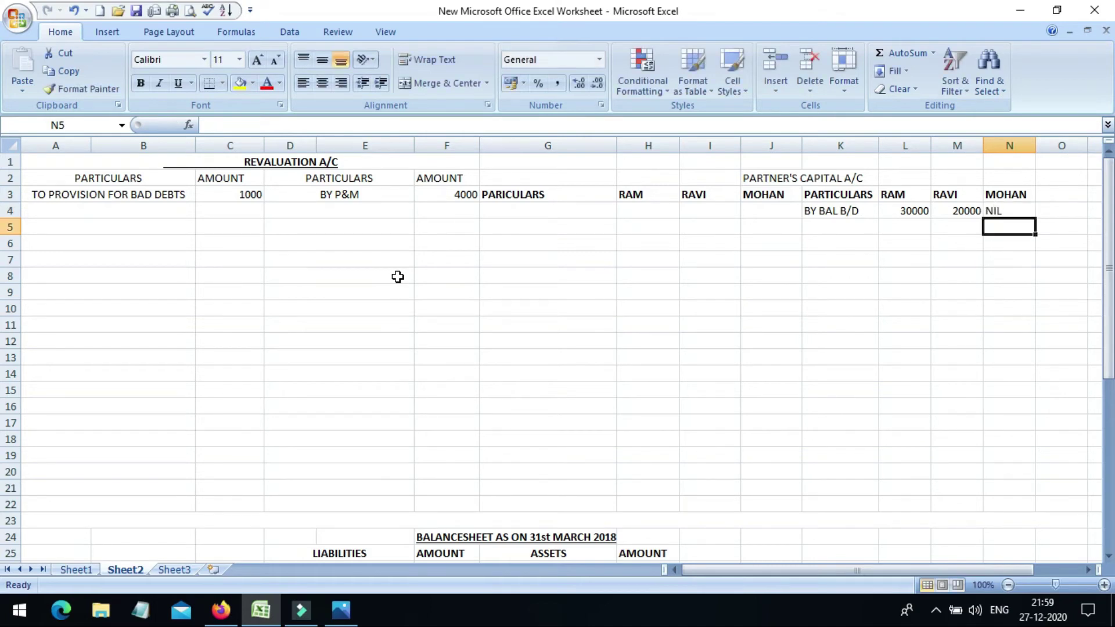
Record BY BANK A/C in K5 of the partners' capital account with 40000 in N5 for the new partner
key("Left")
key("Left")
key("Left")
key("Left")
key("Right")
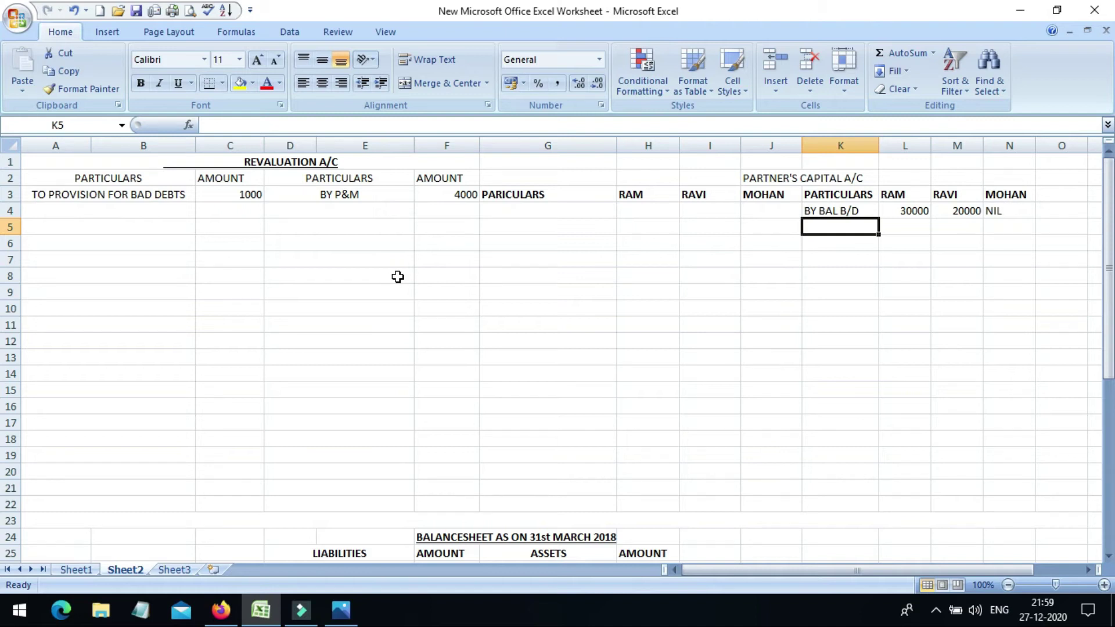
type("BY")
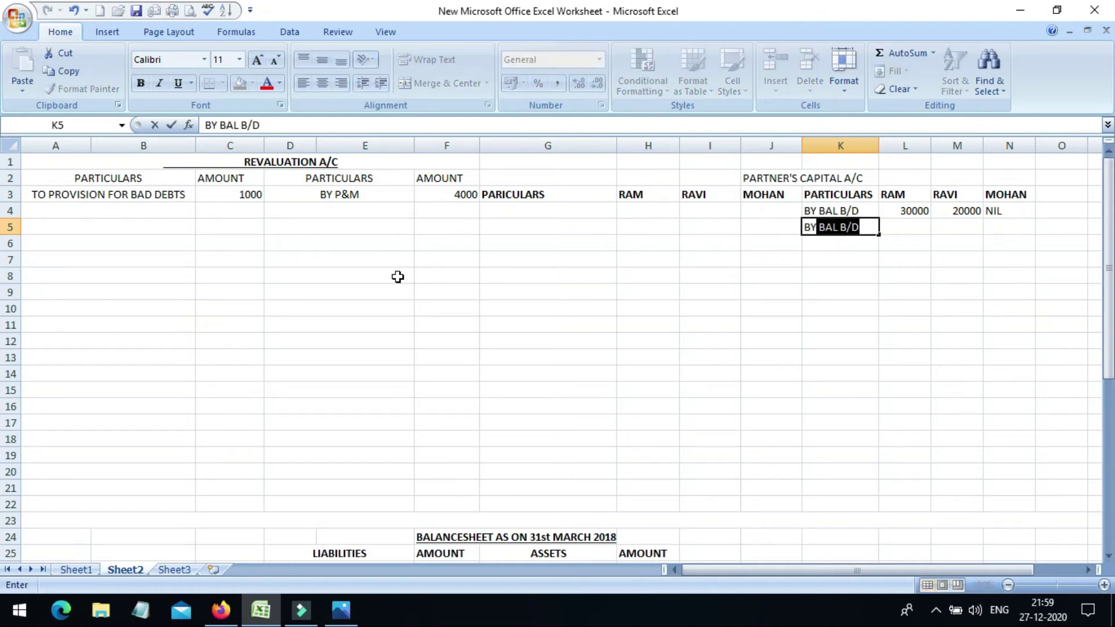
type(" BANK")
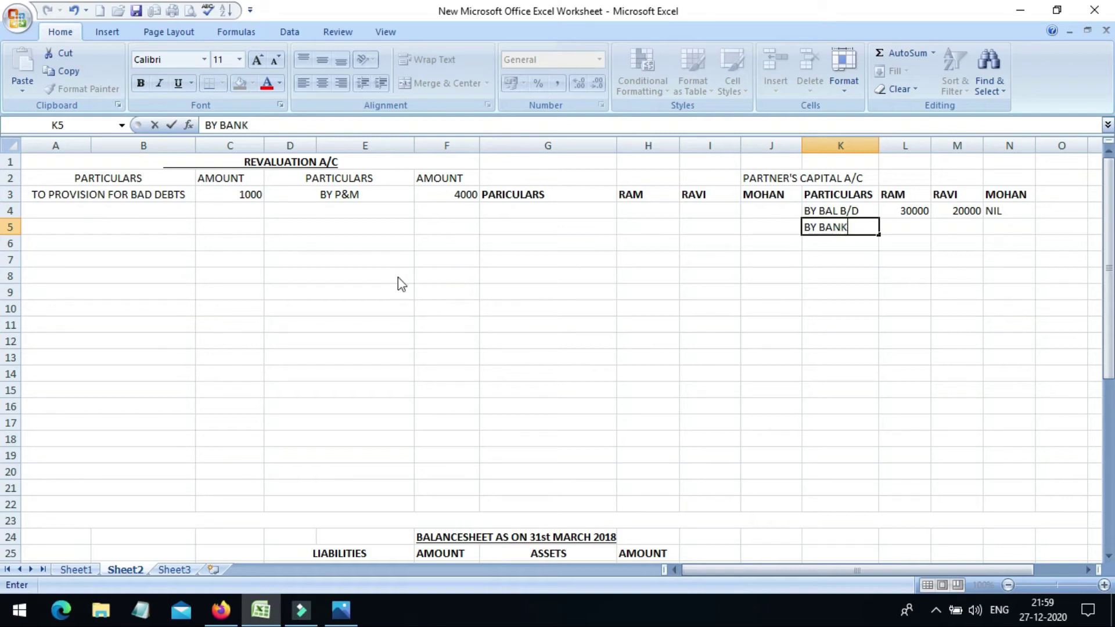
type(" A/C")
key("Tab")
key("Tab")
key("Tab")
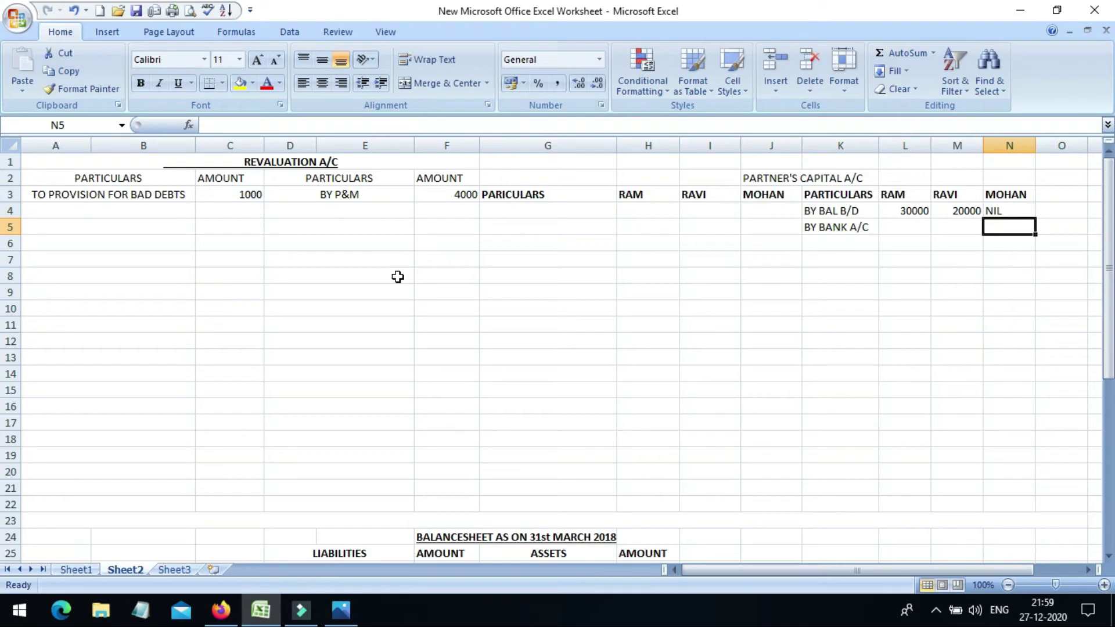
type("400")
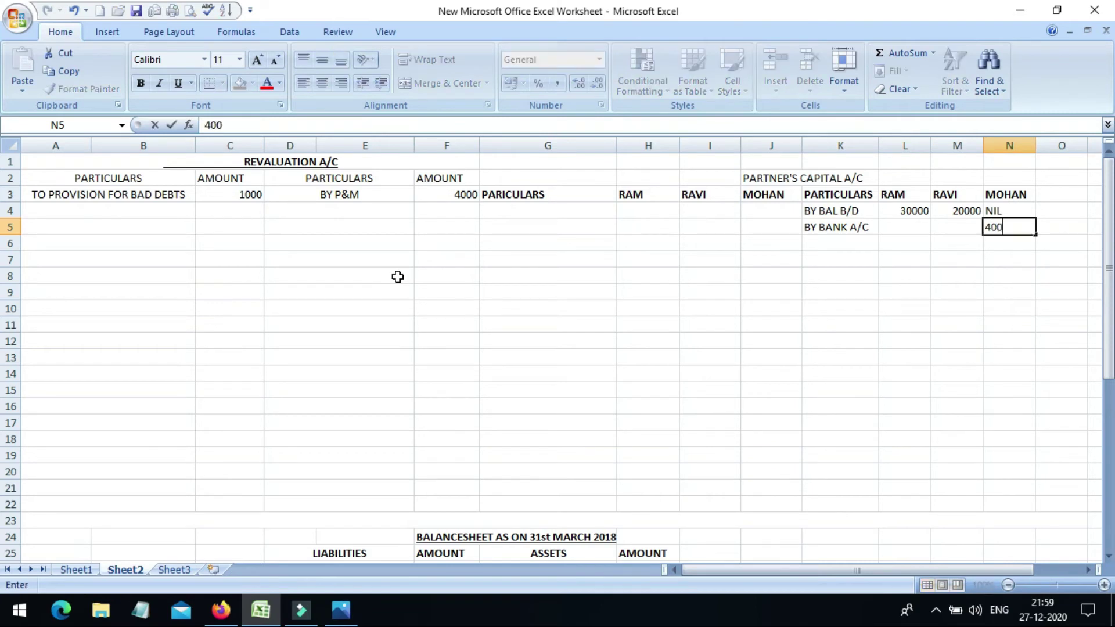
type("00")
key("Return")
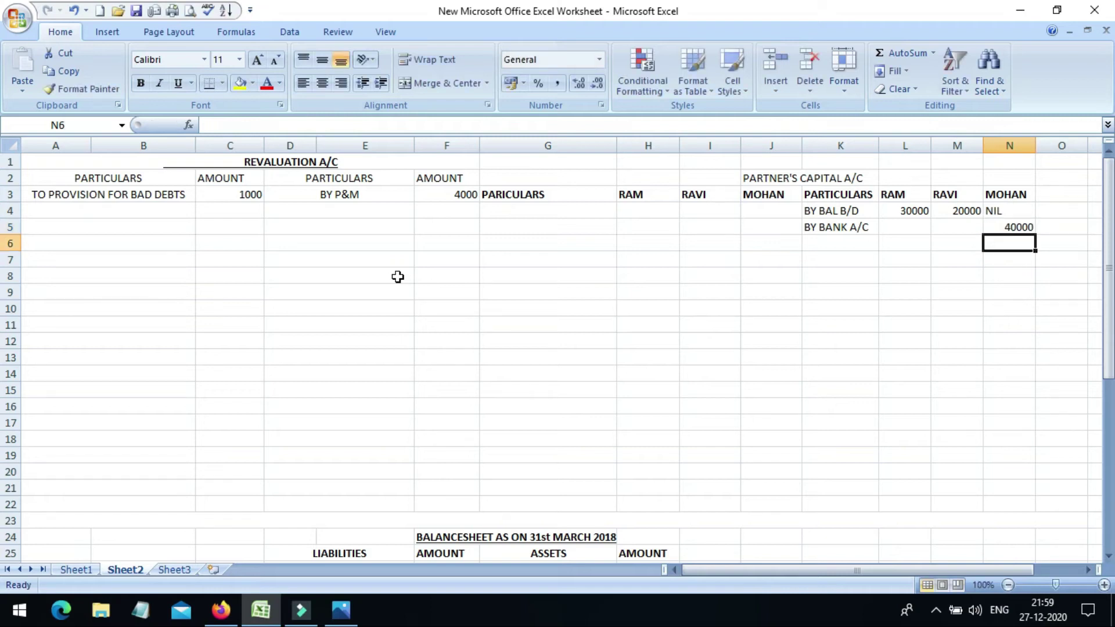
Enter the goodwill premium label BY PREM FOR G/W in K6 of the partners' capital account
key("Left")
key("Left")
key("Left")
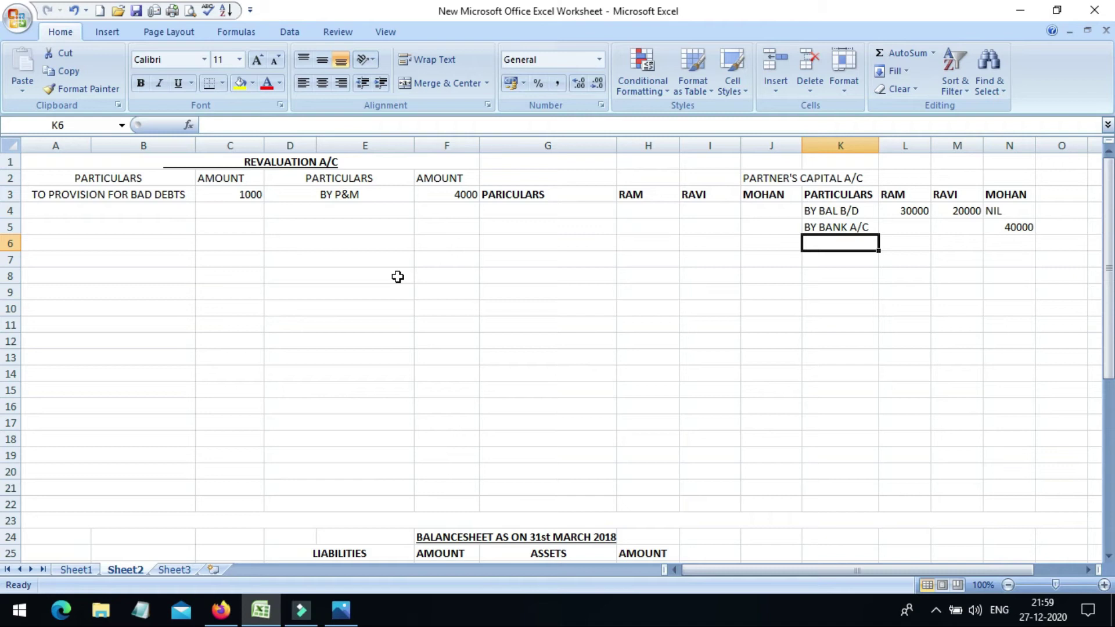
type("BY")
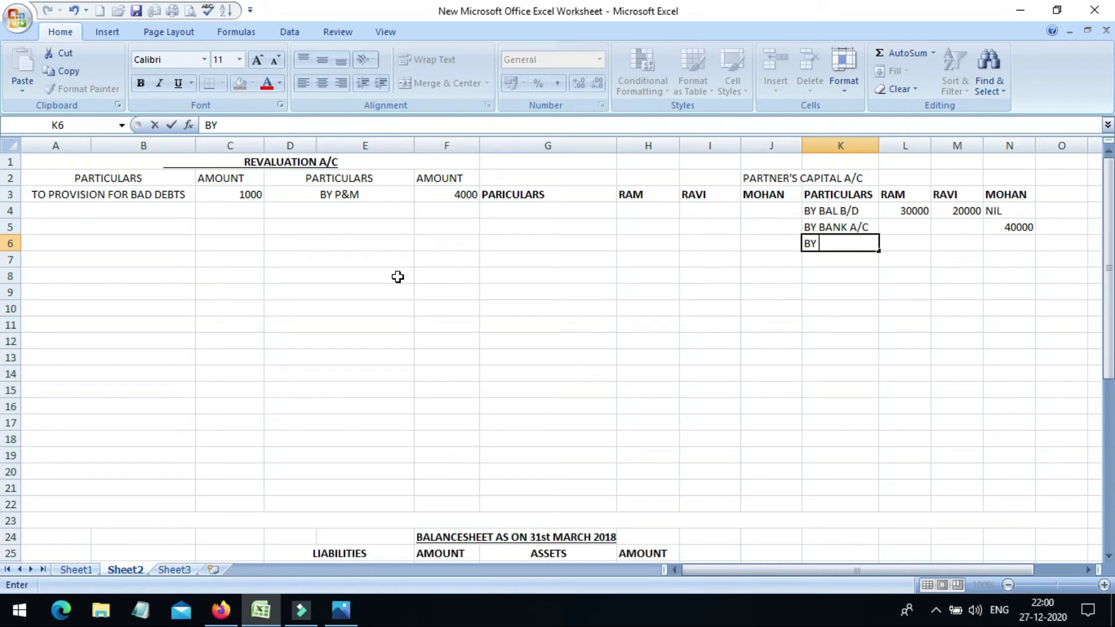
type("PREM FP")
key("BackSpace")
type("O")
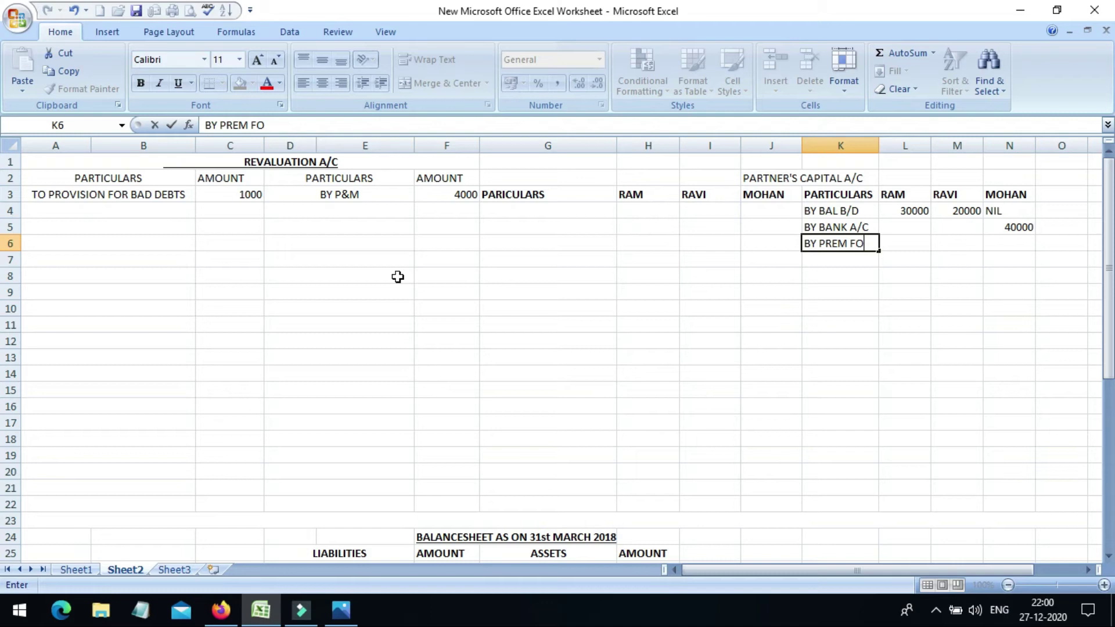
type("R G/W")
double_click(849, 243)
right_click(849, 244)
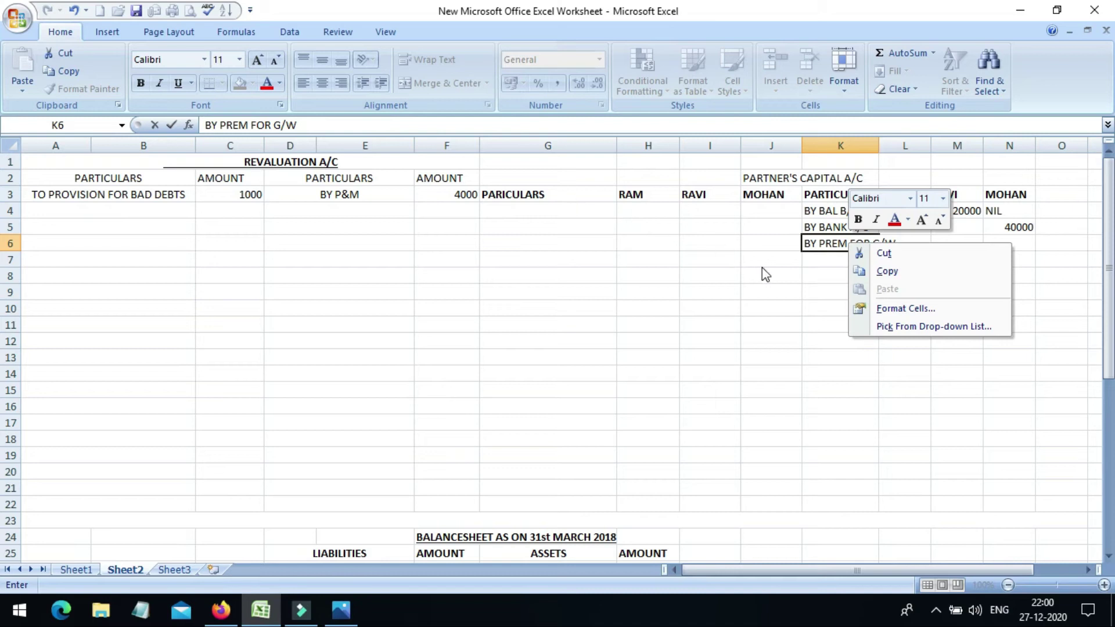
key("Escape")
left_click(803, 242)
left_click(804, 247)
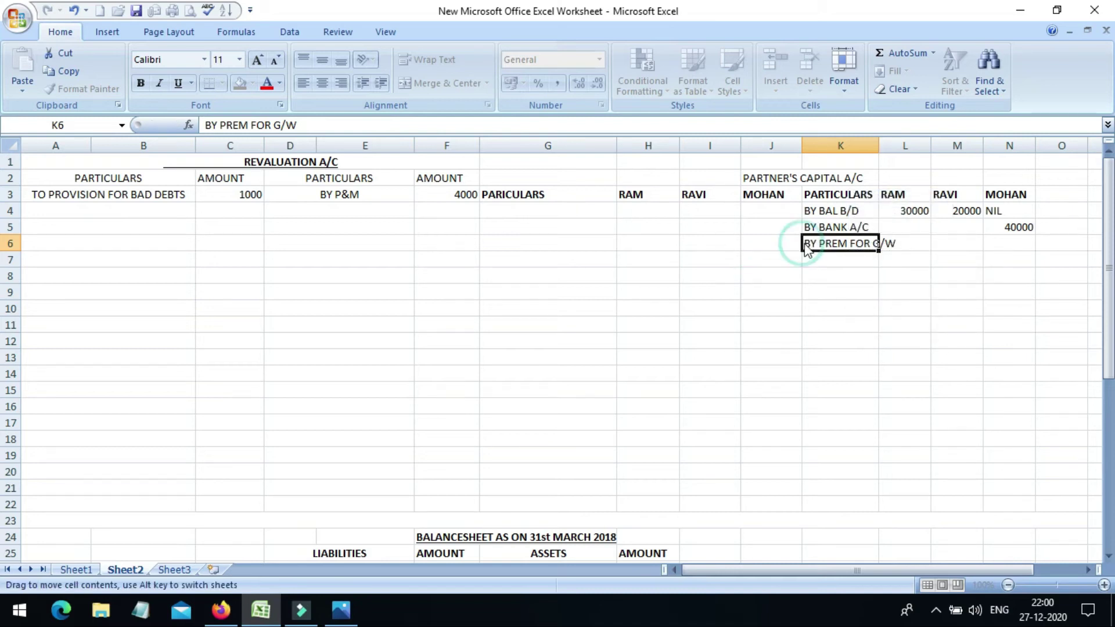
Apply text wrapping to K6:L6 so the goodwill premium label fits within its column
left_click(899, 241)
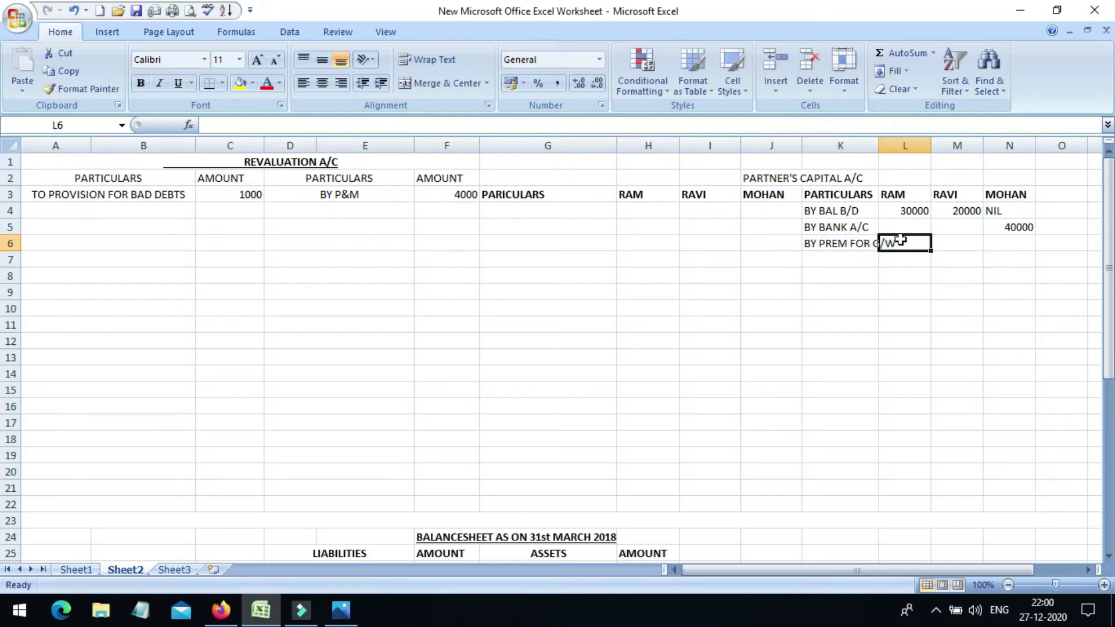
key("shift+Left")
key("shift+Left")
key("shift+Right")
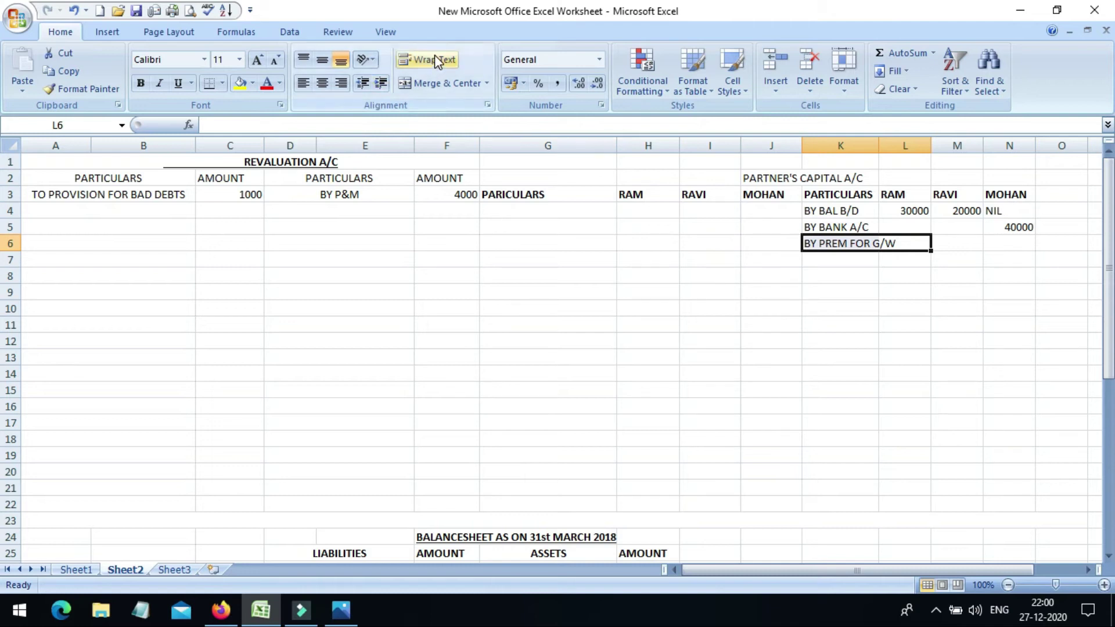
key("Tab")
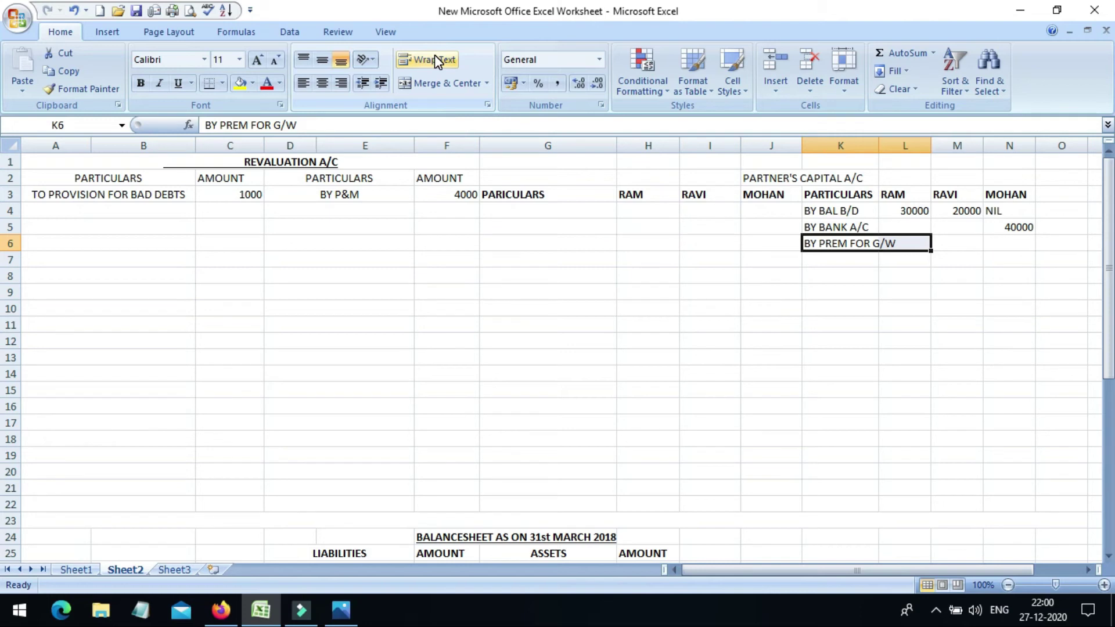
left_click(445, 61)
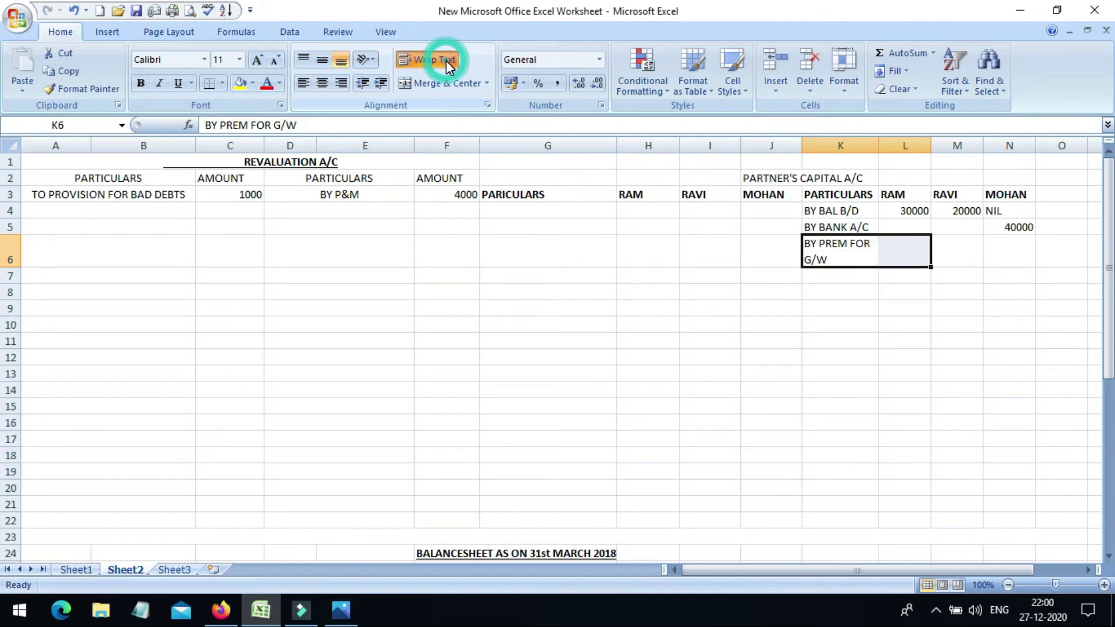
Enter the old partners' shares of the goodwill premium as 2500 in L6 and 1500 in M6
left_click(901, 262)
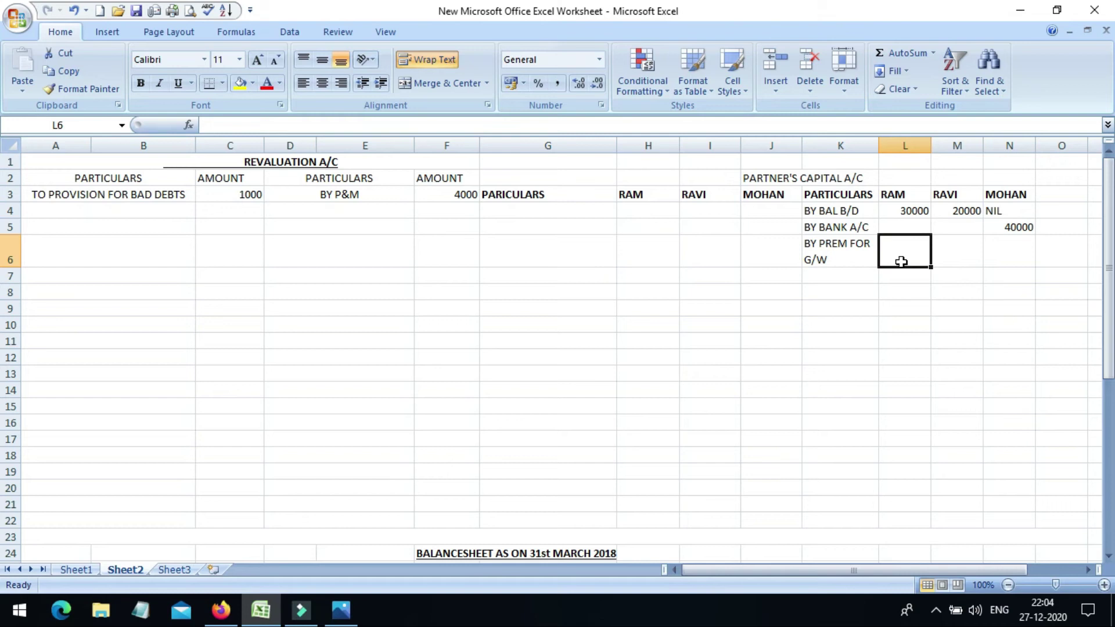
type("500")
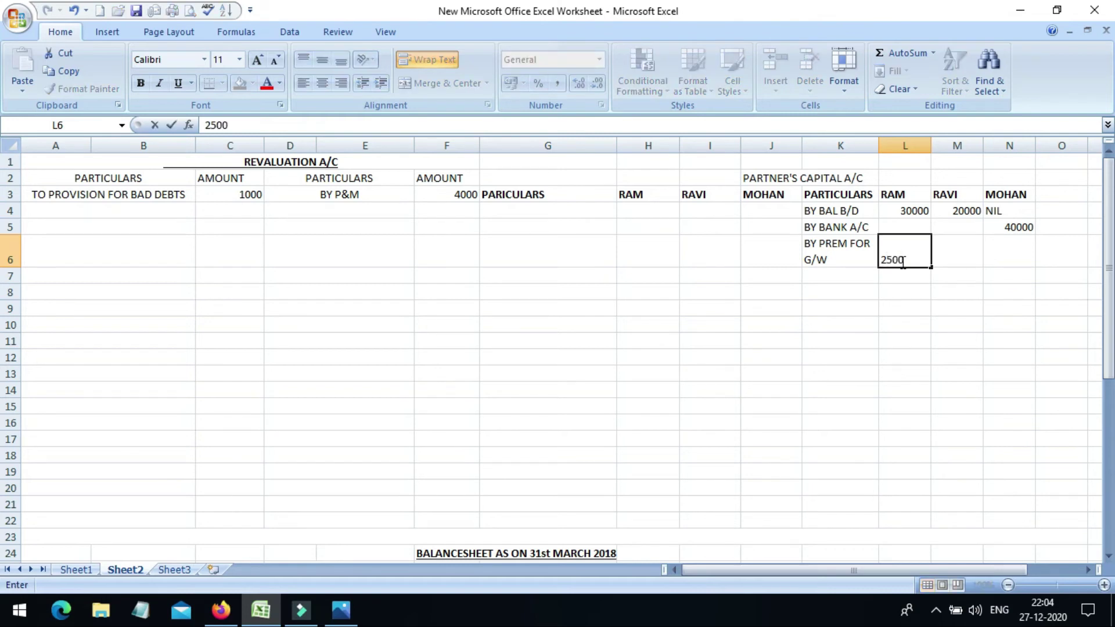
key("Tab")
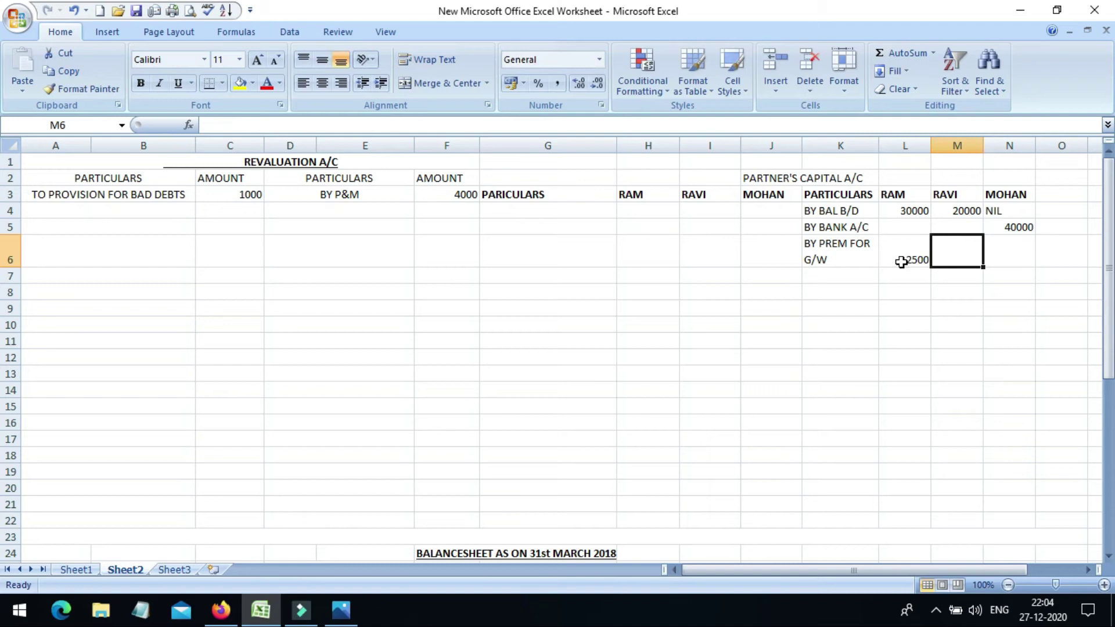
type("15")
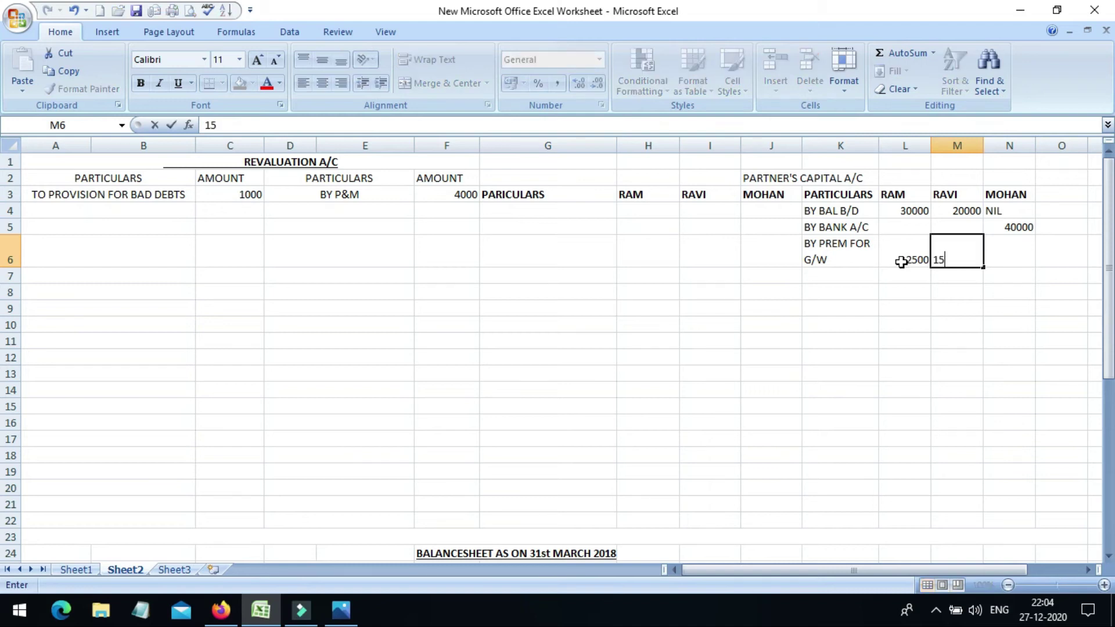
type("00")
key("Return")
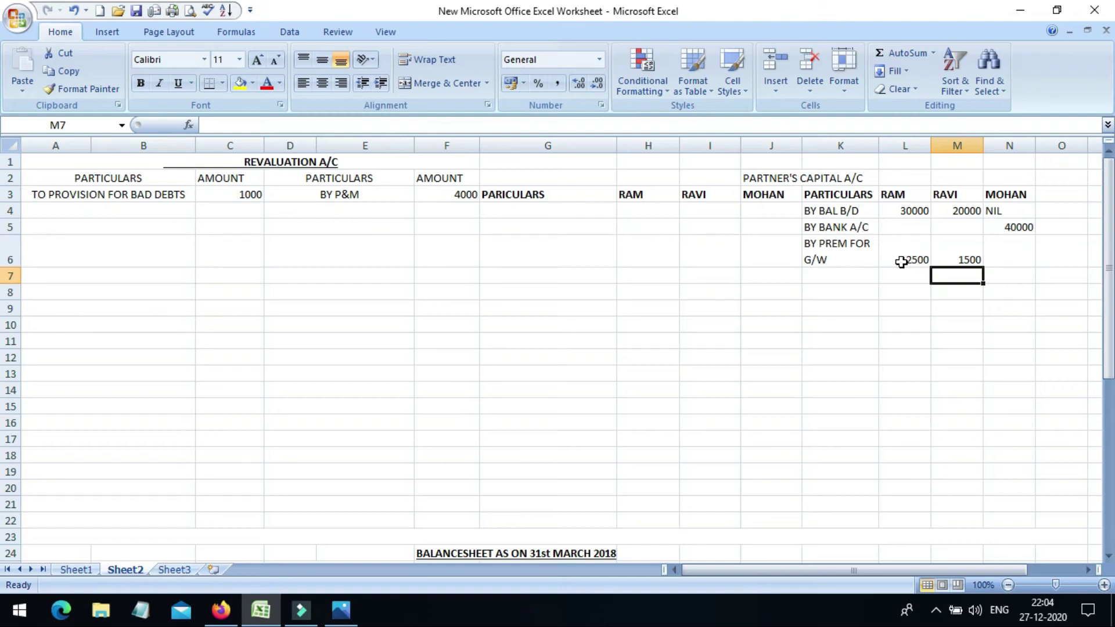
Record TO REV. PROFIT in A4 of the revaluation account with 3000 in C4
left_click(1109, 215)
left_click(90, 216)
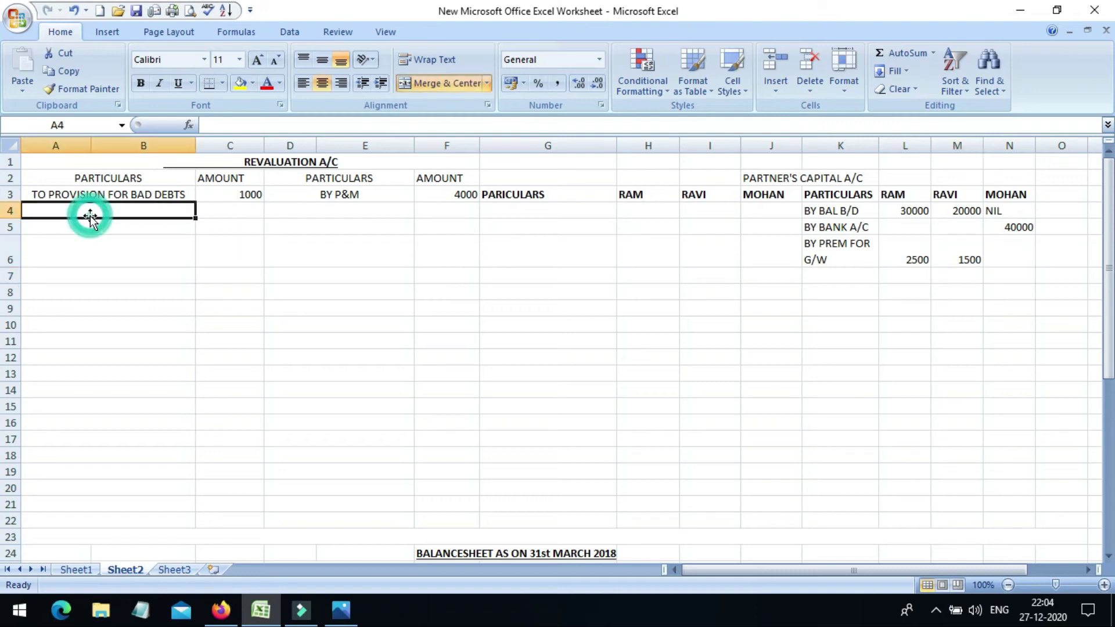
type("TO ")
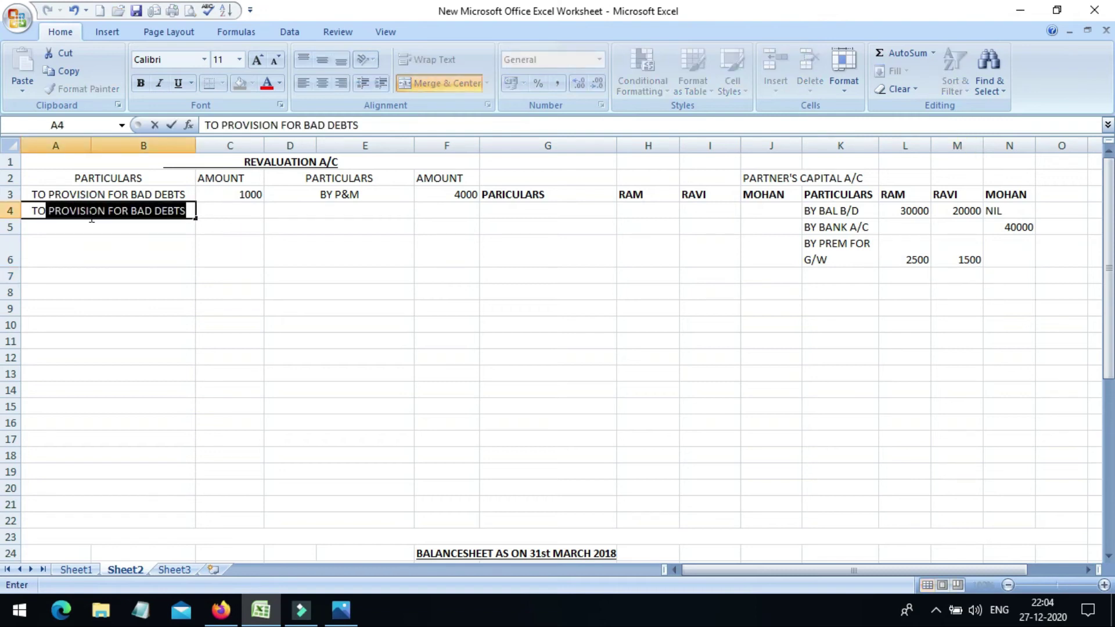
type("RE")
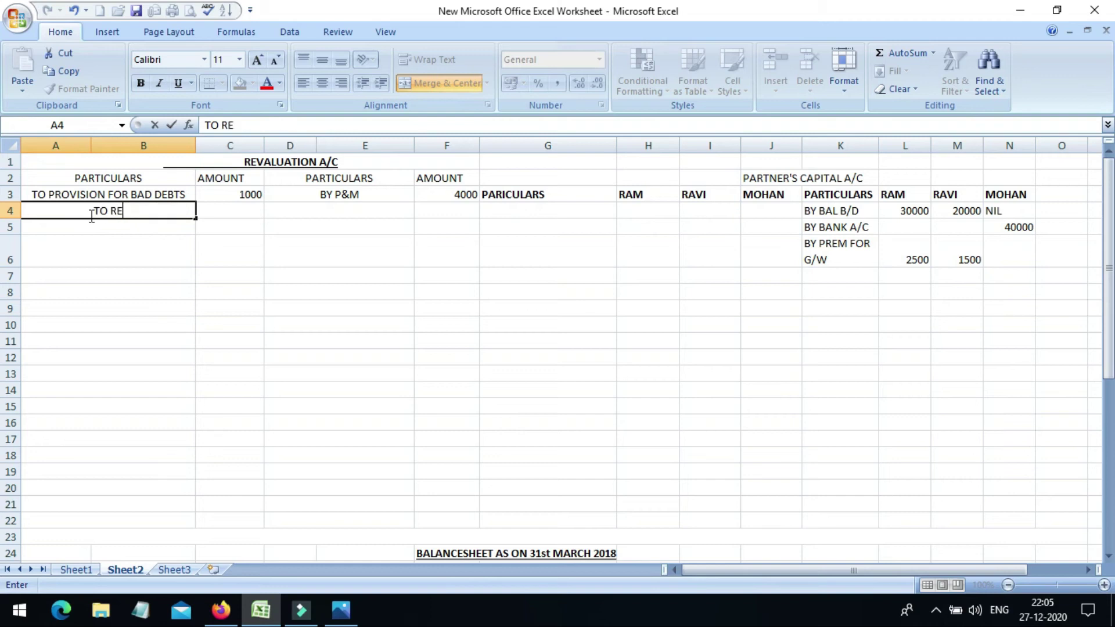
type("V. PROFIT")
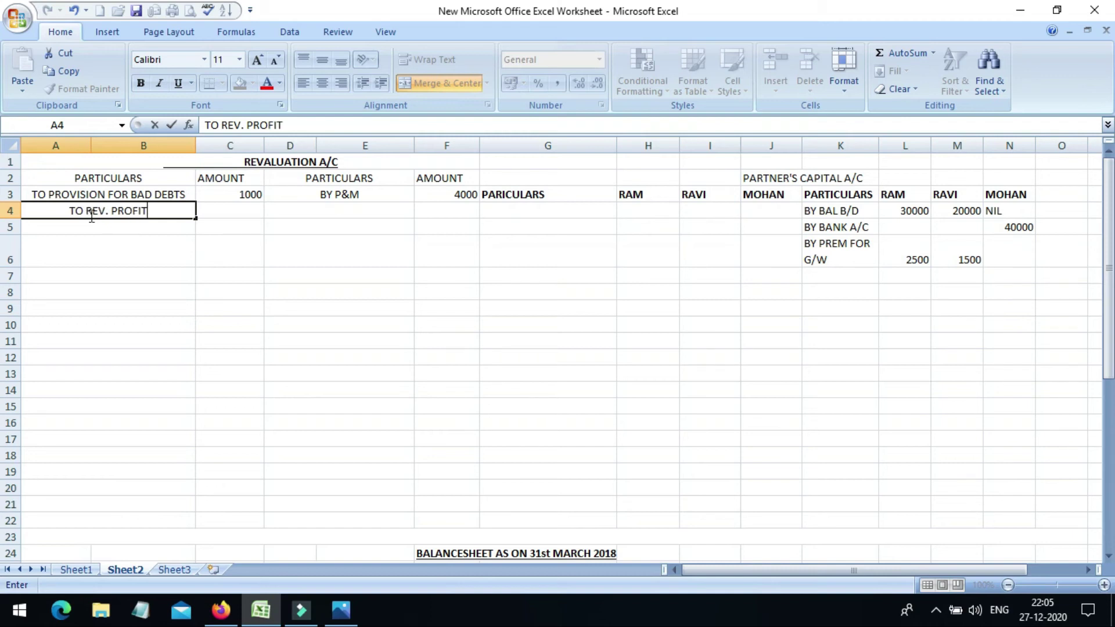
key("Tab")
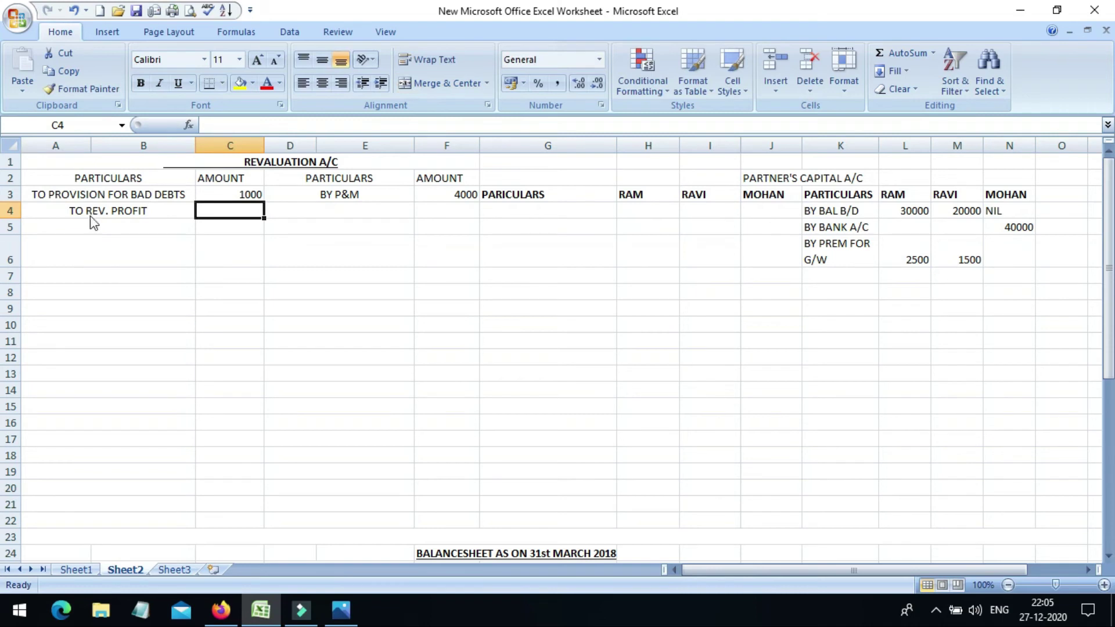
type("3000")
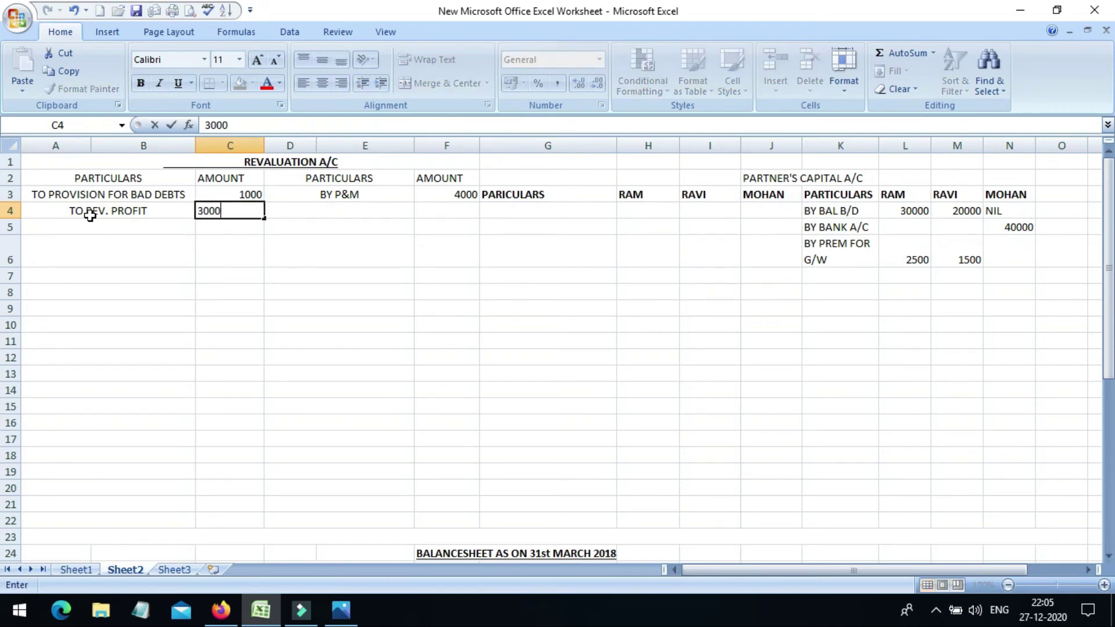
key("Return")
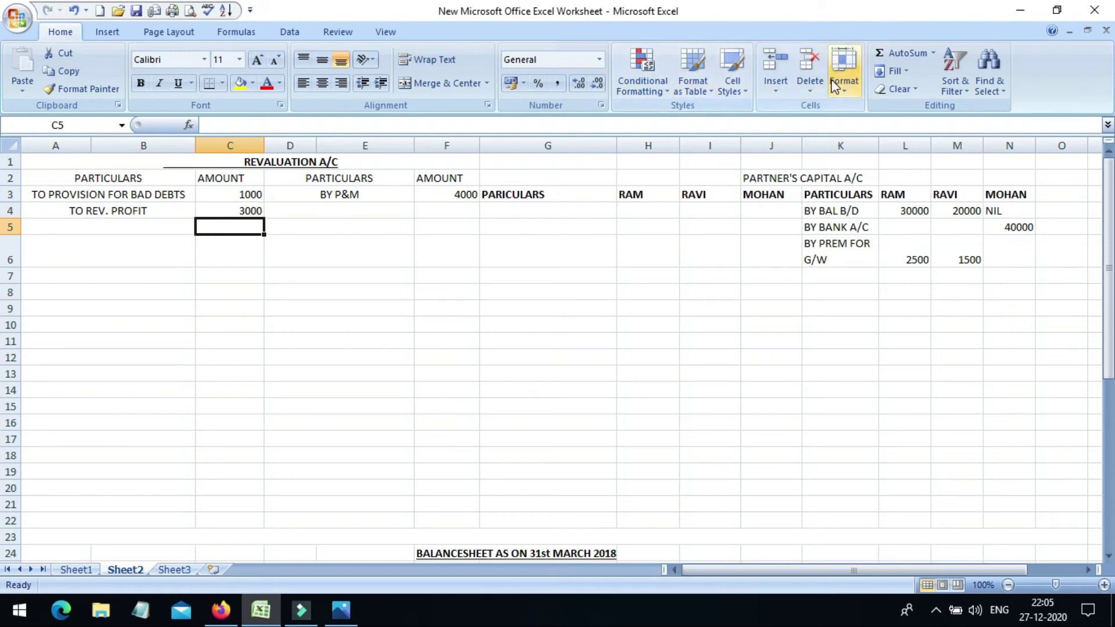
Total both amount columns of the revaluation account with AutoSum, placing the sums in C5 and F5
left_click(249, 195, "shift")
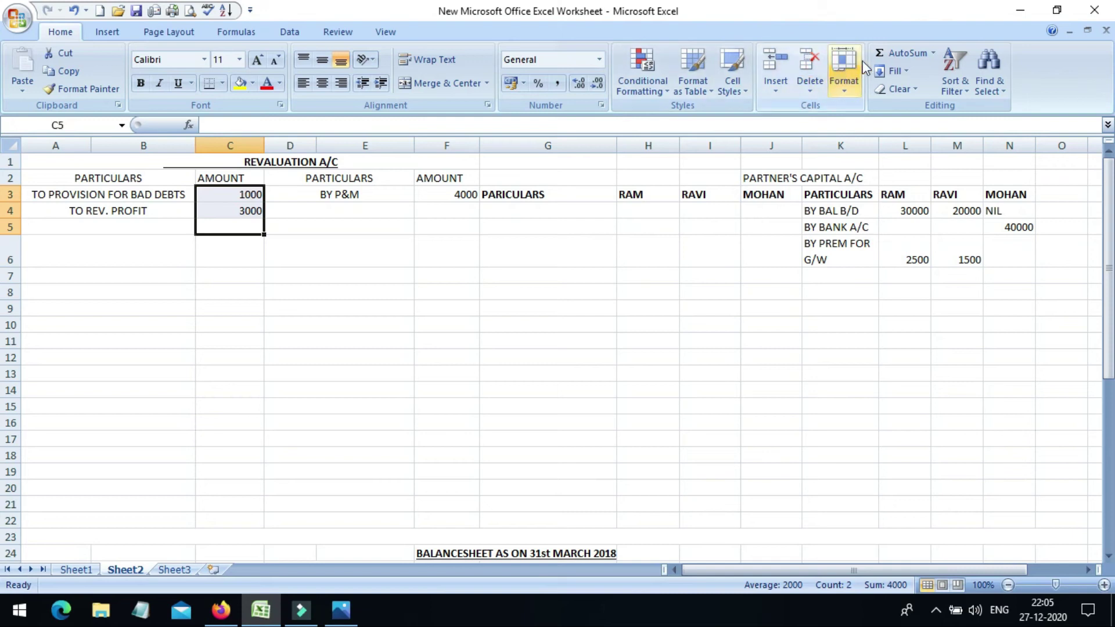
left_click(893, 54)
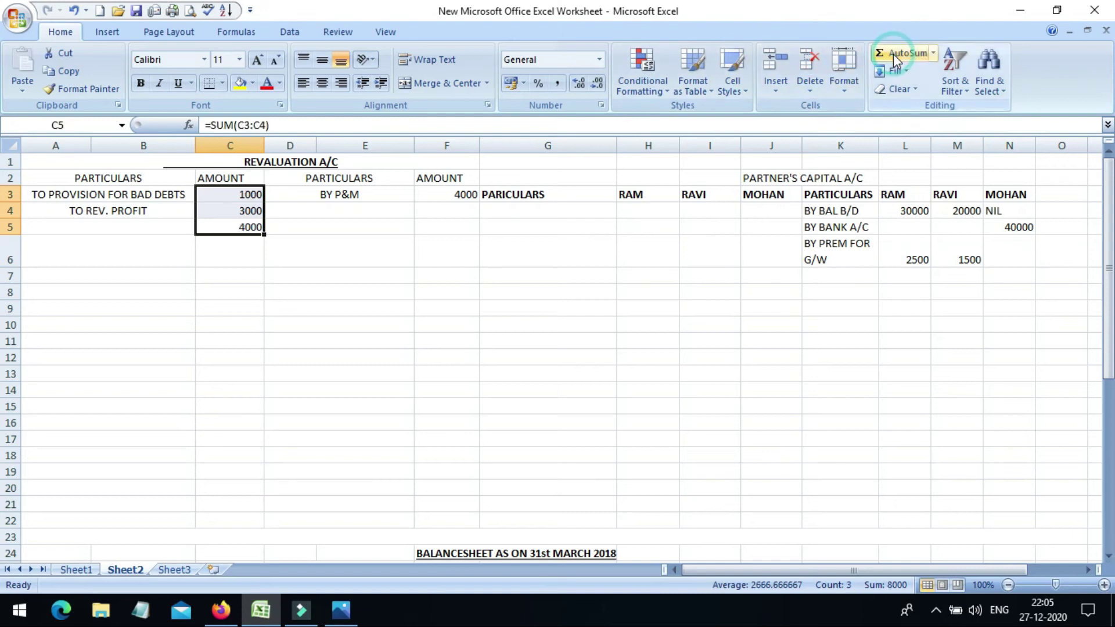
left_click(431, 196, "shift")
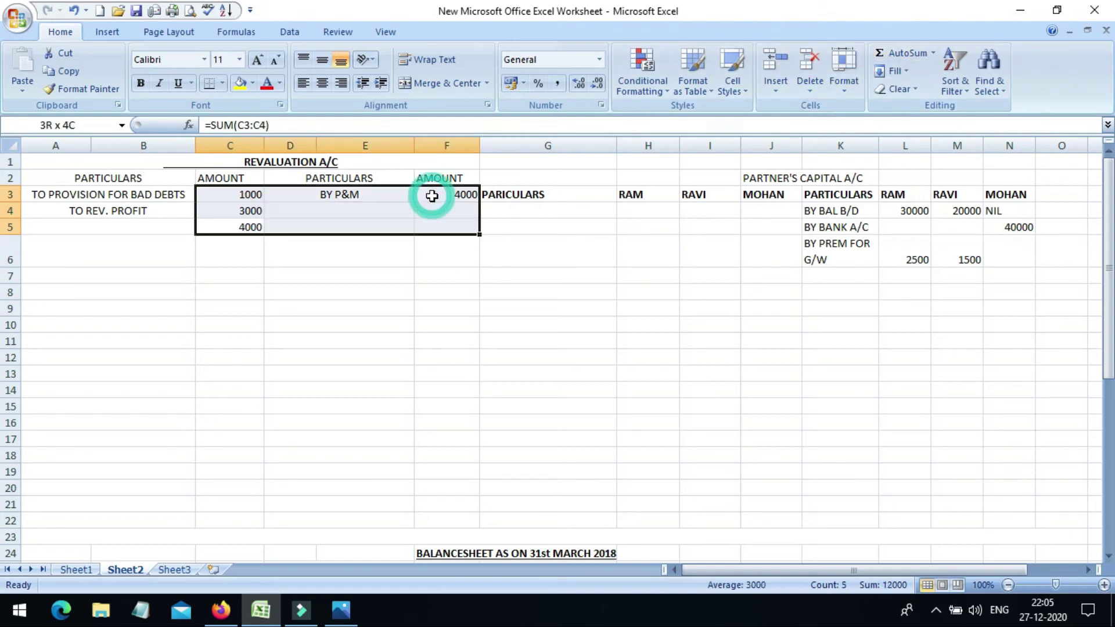
left_click(431, 195)
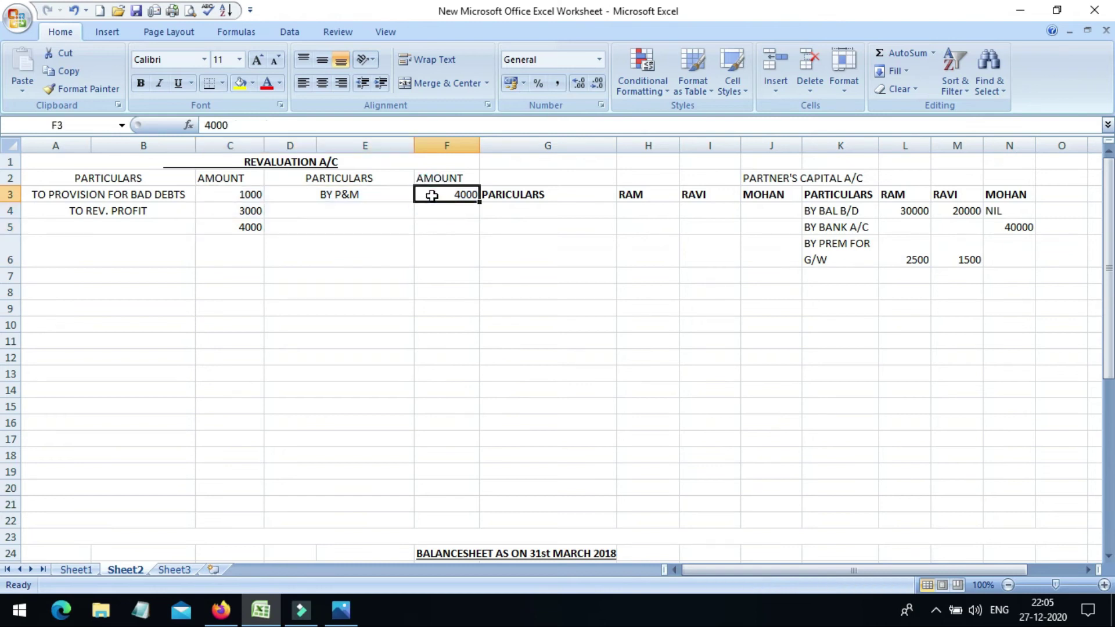
key("shift+Down")
key("shift+Down")
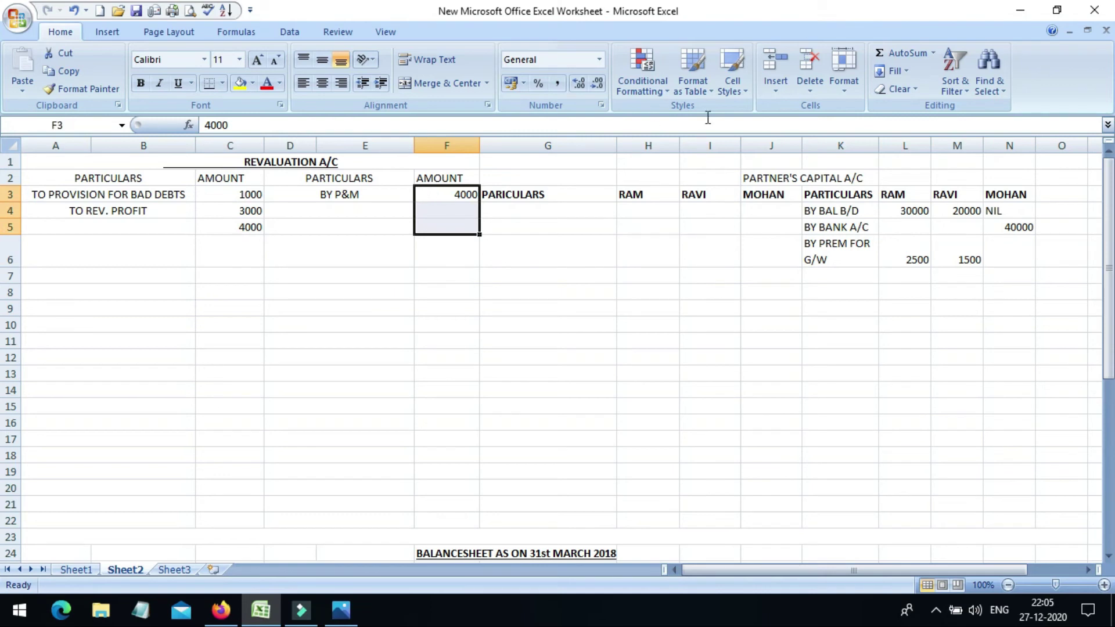
left_click(919, 55)
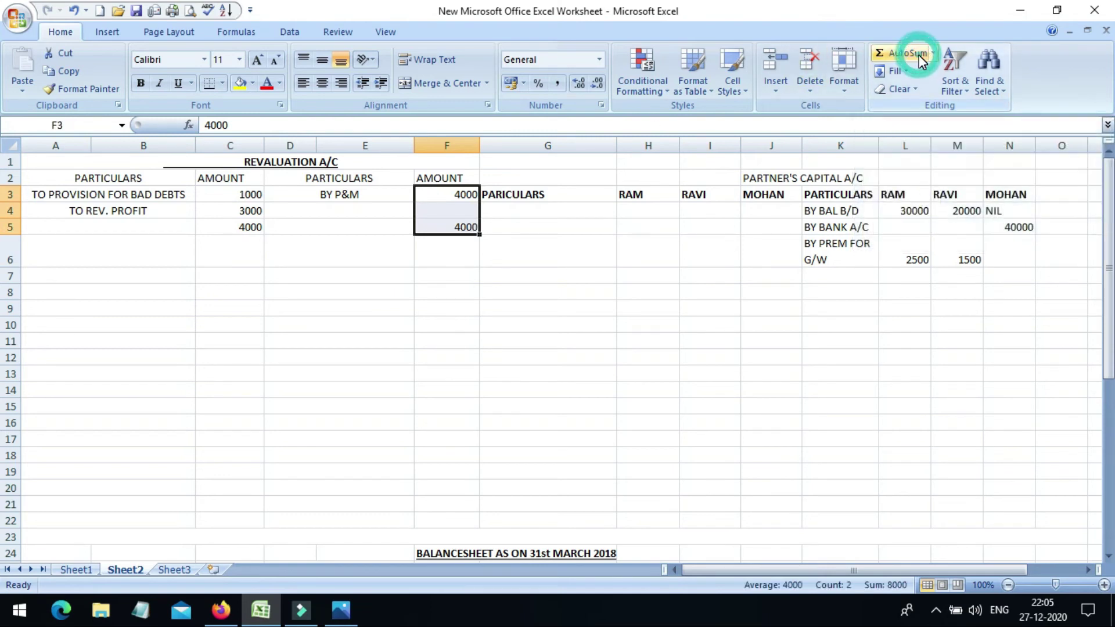
left_click(508, 293)
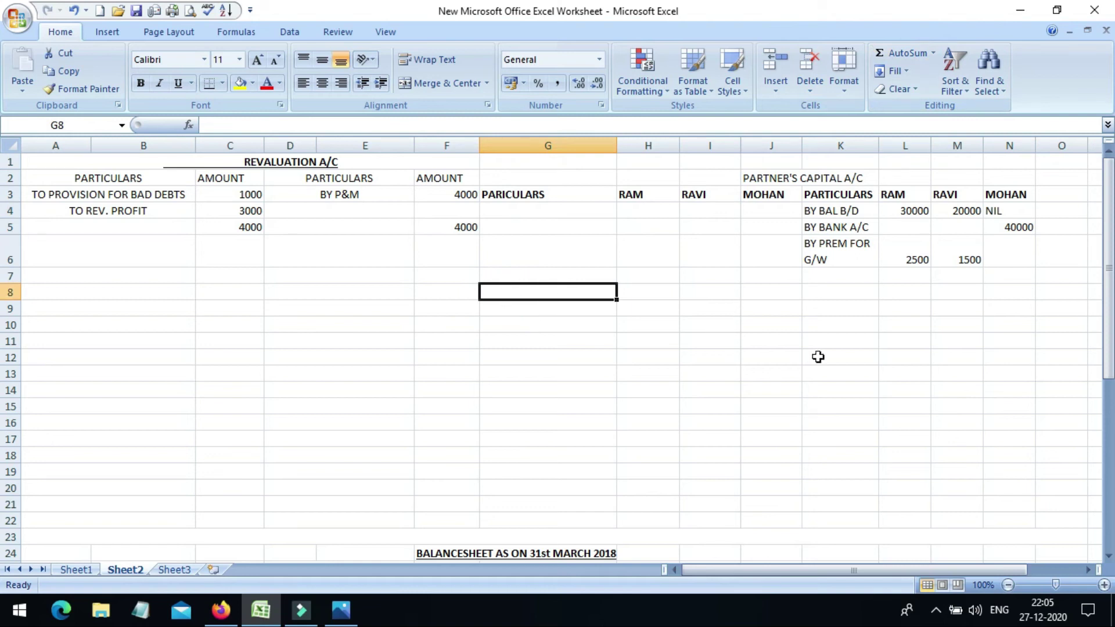
Record BY REV. PROFIT in K7 of the partners' capital account with 1875 in L7 and 1125 in M7
left_click(820, 276)
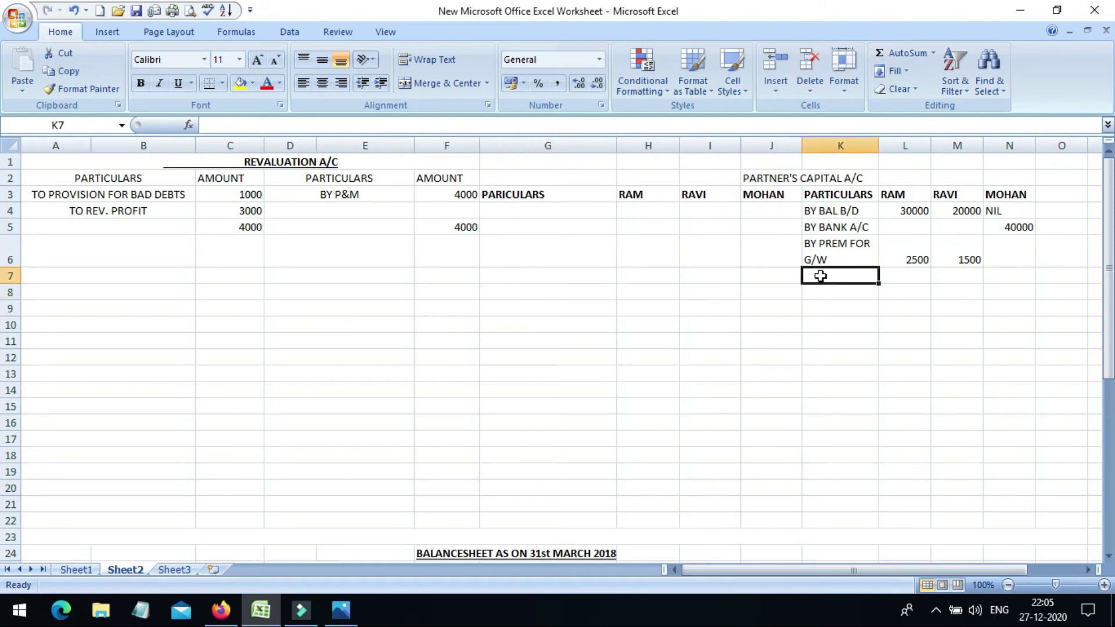
type("BY ")
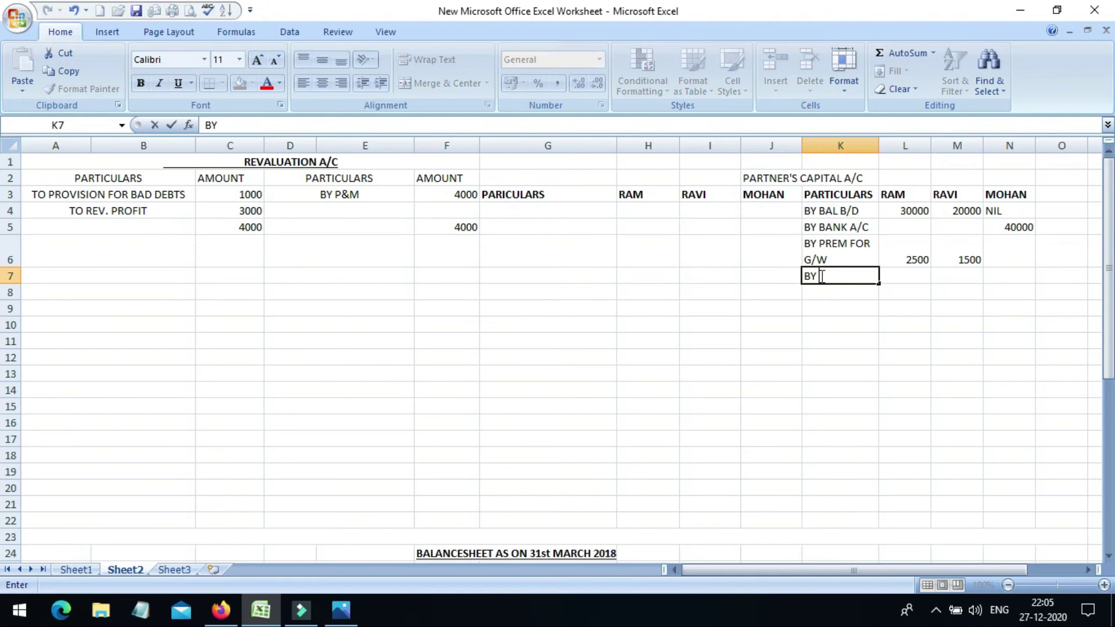
type("REV. PROFIT")
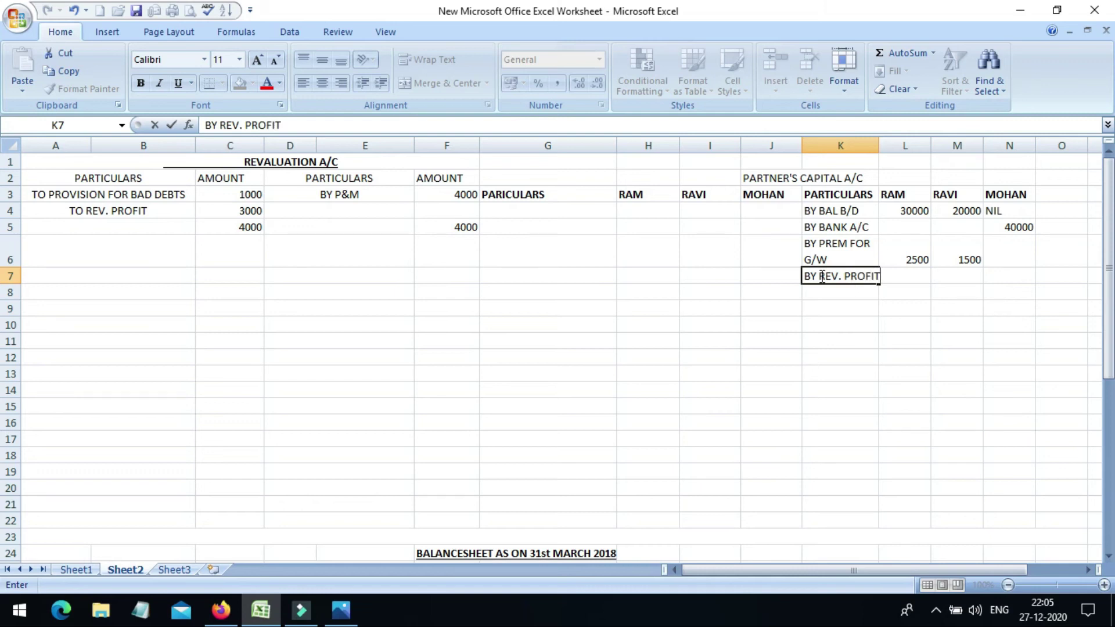
key("Tab")
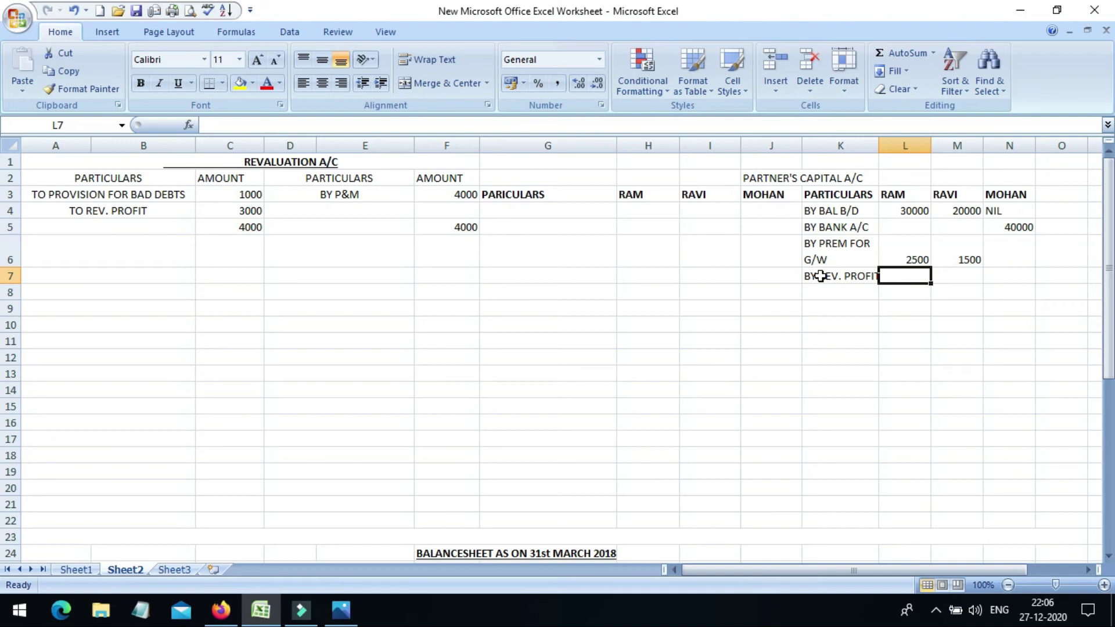
type("1875")
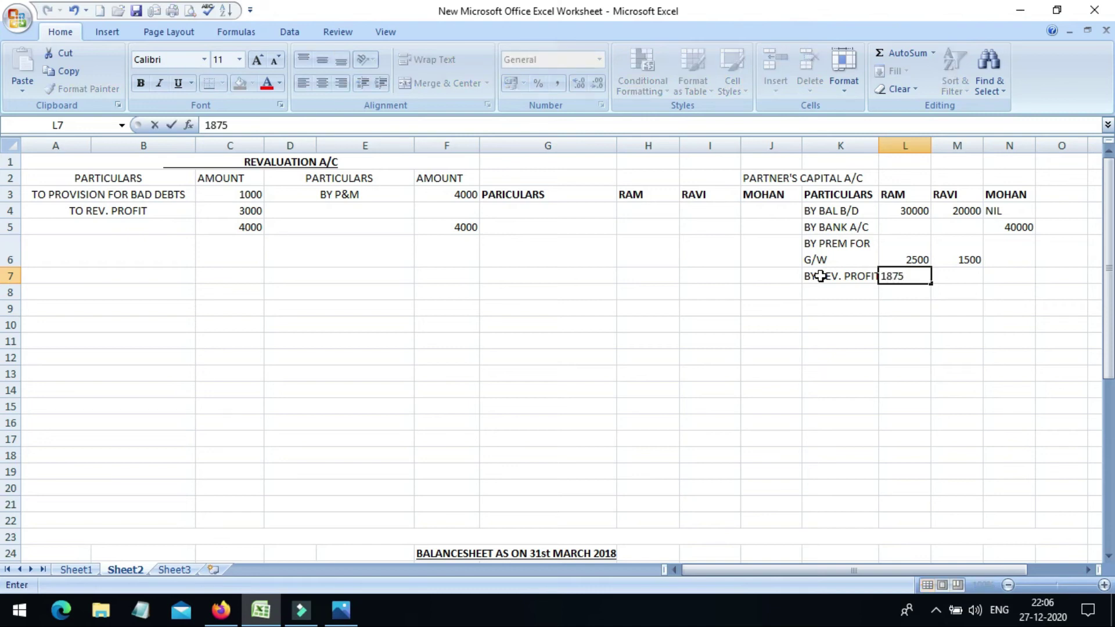
key("Tab")
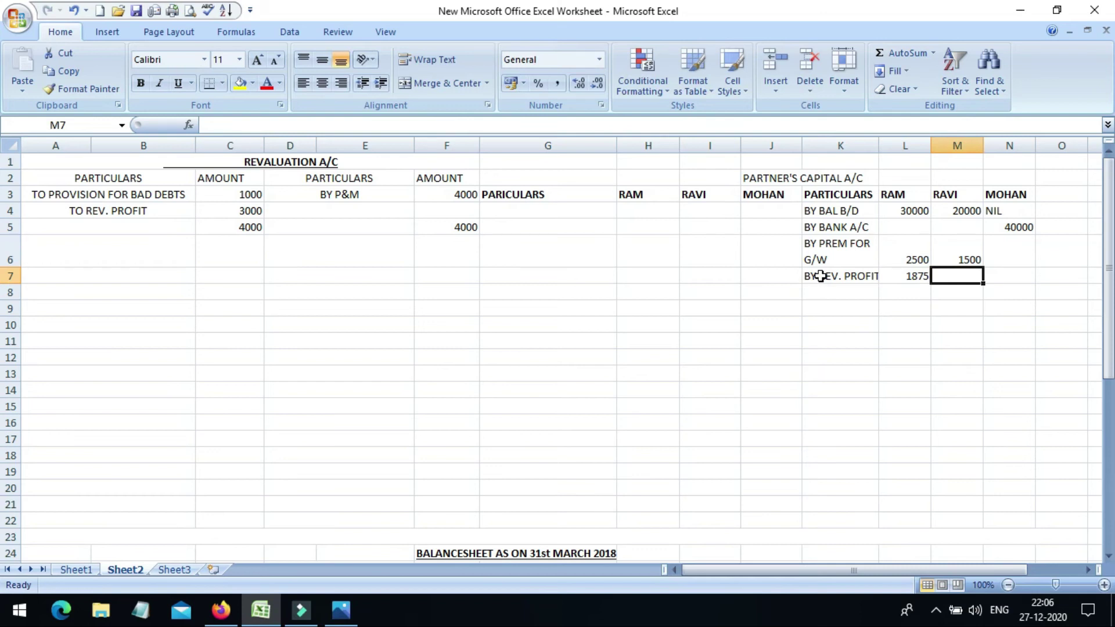
type("112")
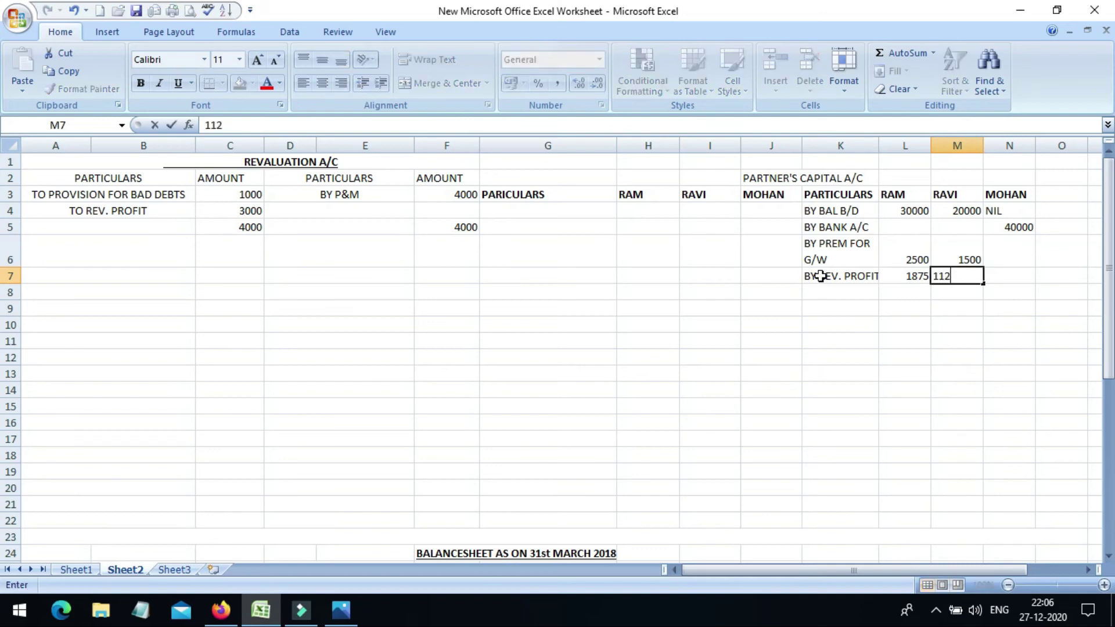
type("5")
Total the two old partners' credit columns, L4:L7 and M4:M7, with AutoSum in L8 and M8
left_click(921, 211)
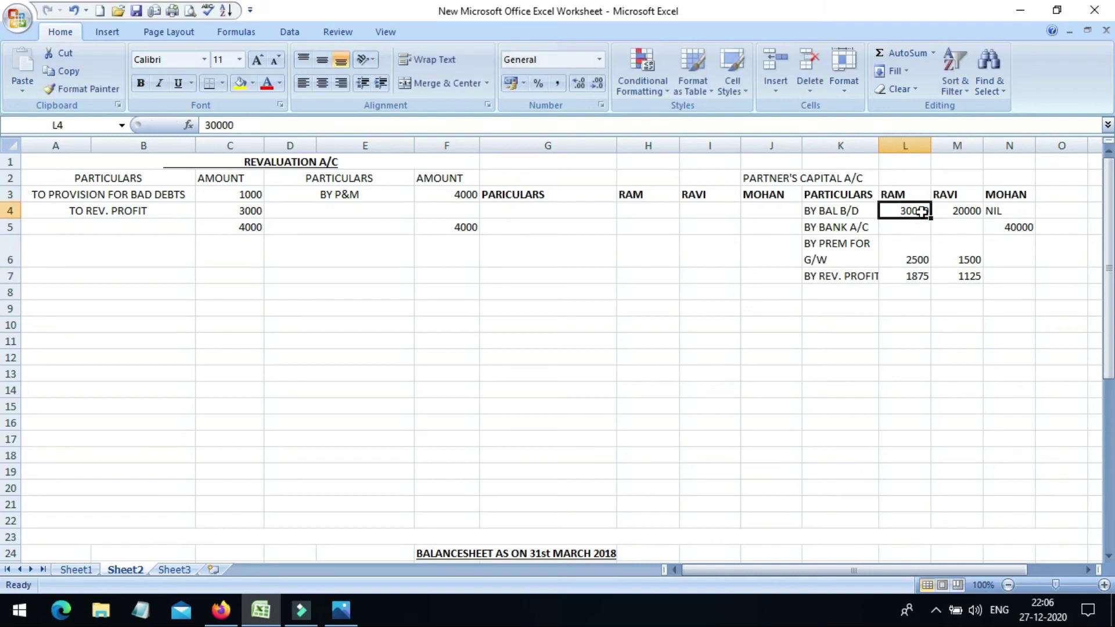
left_click_drag(922, 211, 918, 276)
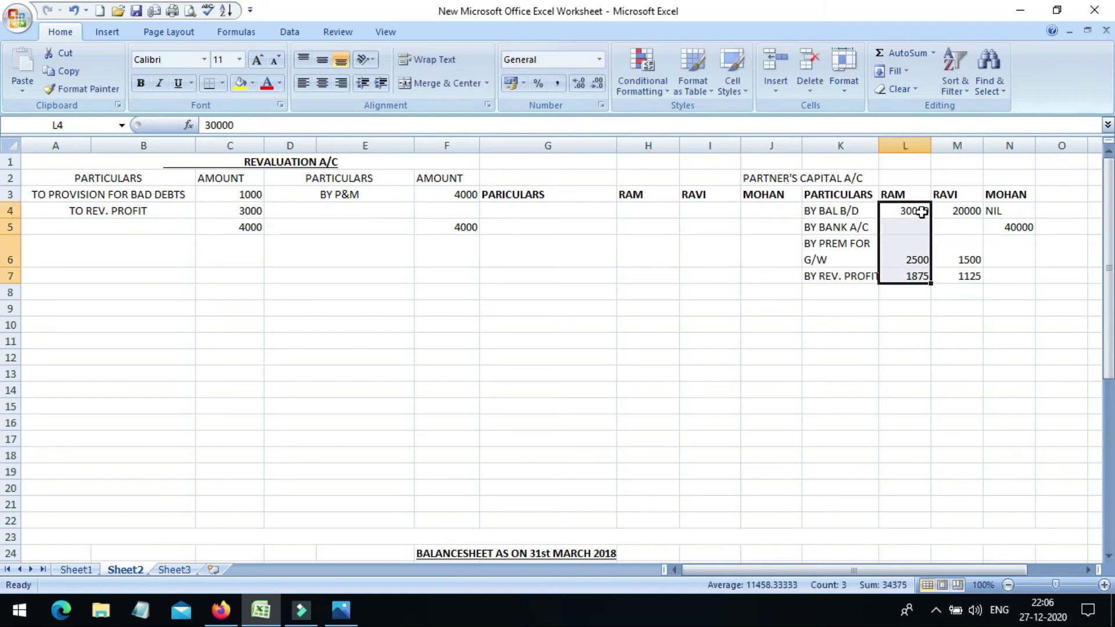
left_click(900, 53)
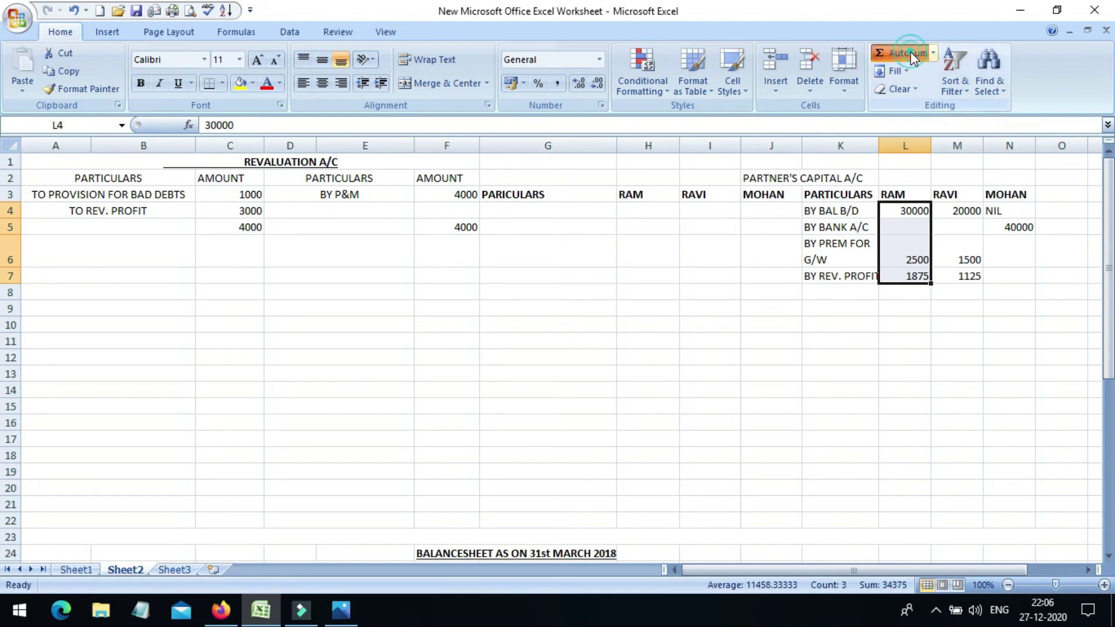
left_click(959, 226)
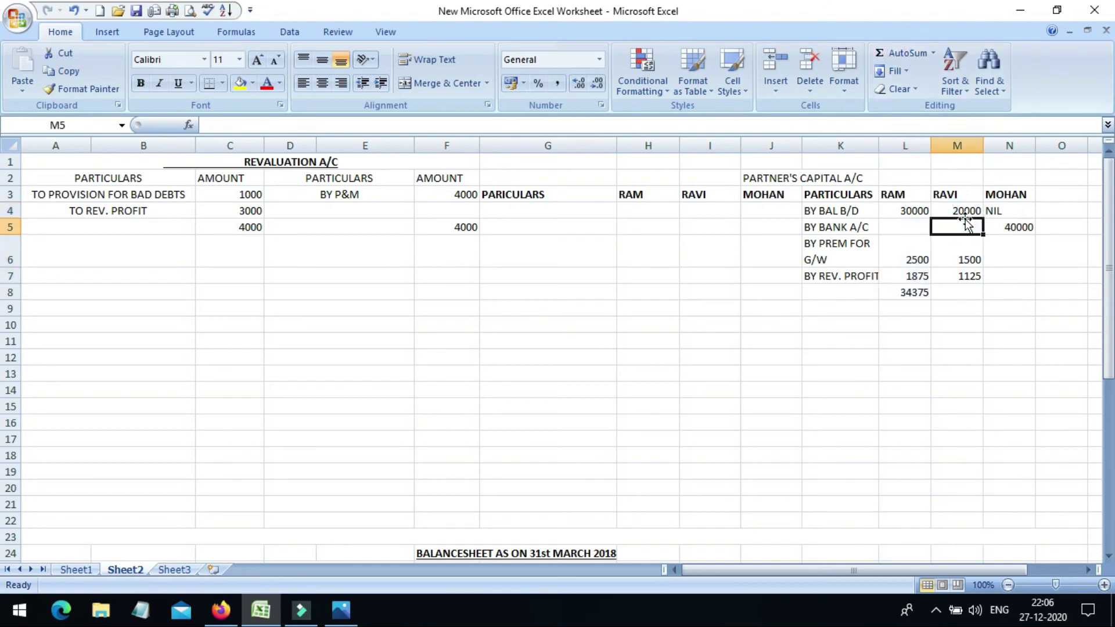
left_click(964, 211)
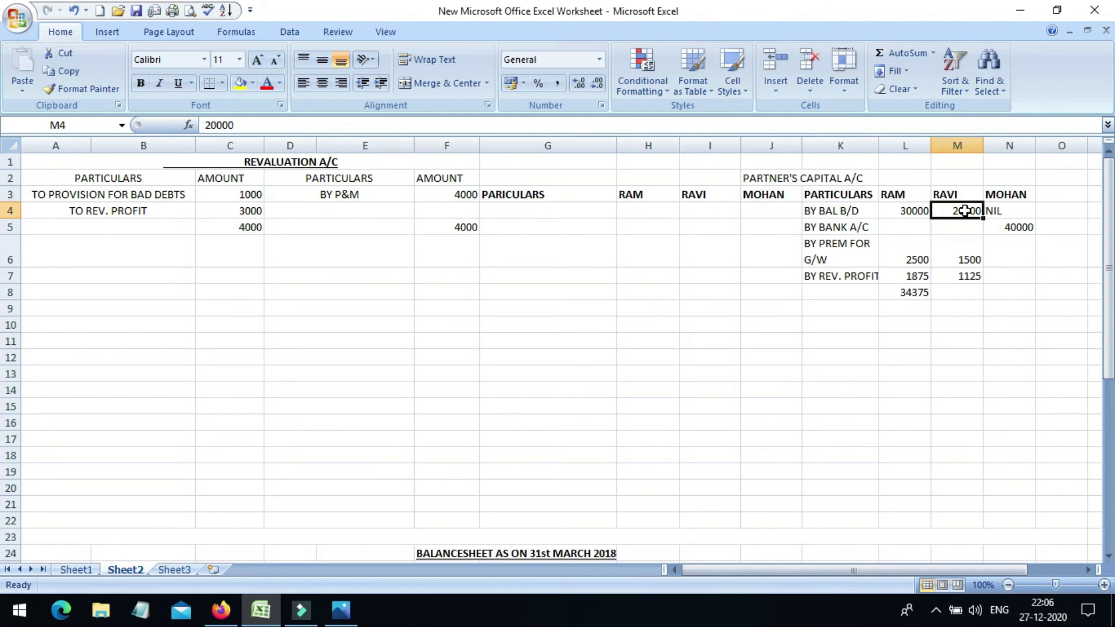
key("shift+Down")
key("shift+Down")
key("shift+Down")
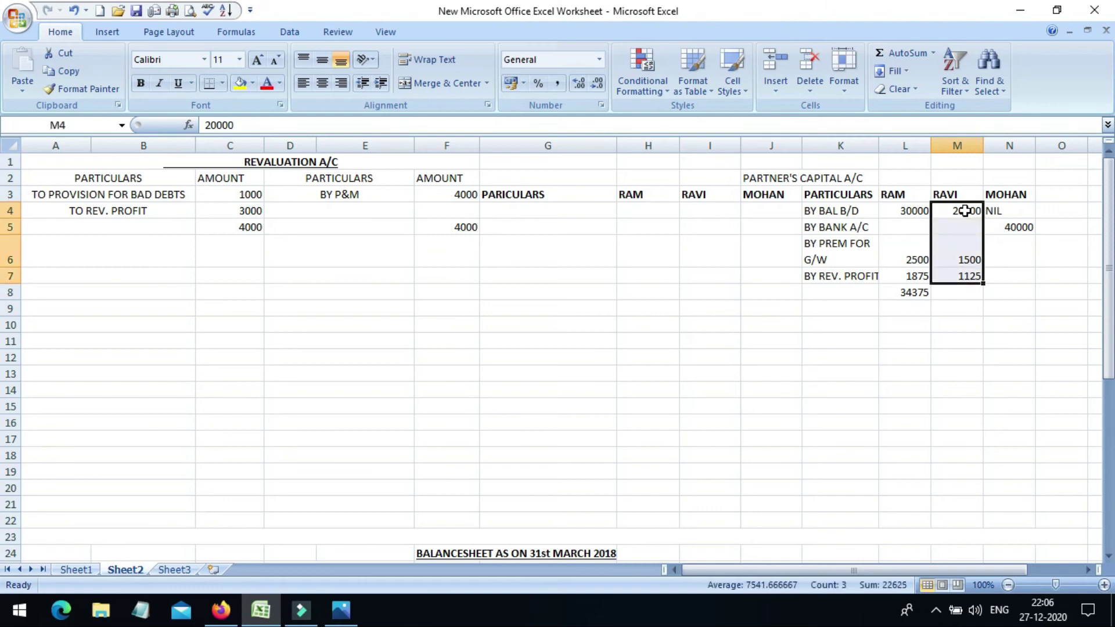
left_click(906, 53)
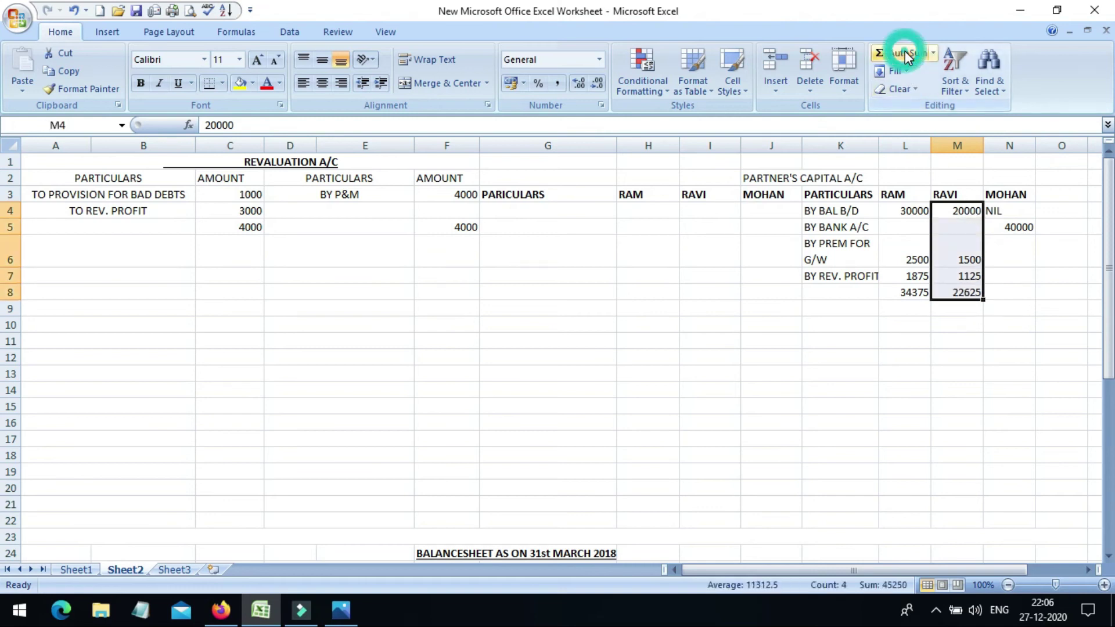
Total the new partner's credit column from N5 down with AutoSum in N8
left_click(1014, 227)
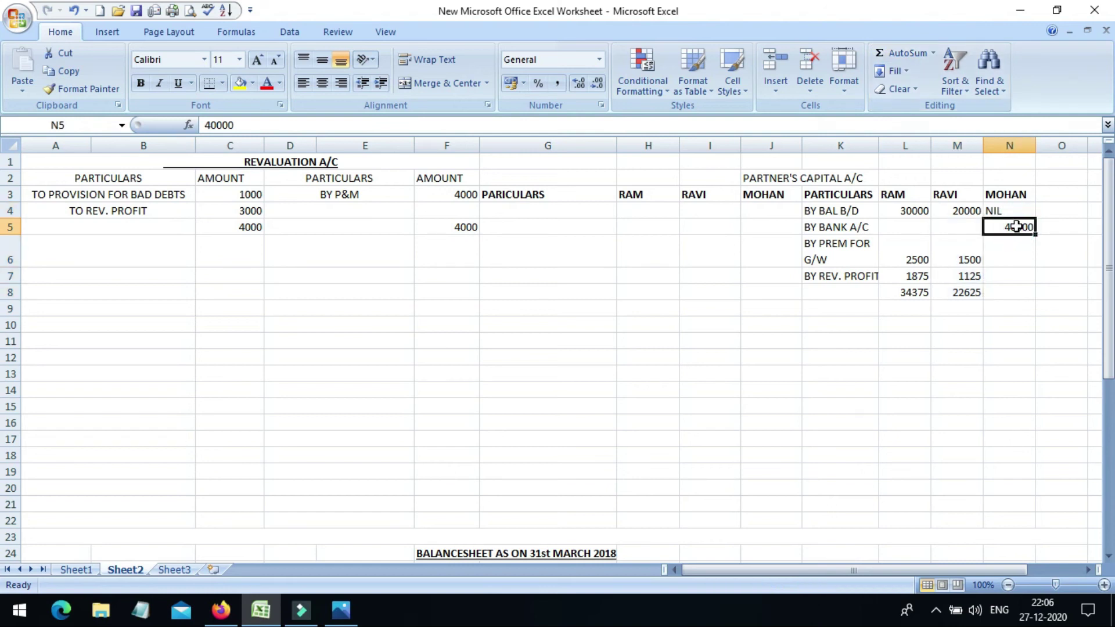
key("shift+Down")
key("shift+Down")
key("shift+Down")
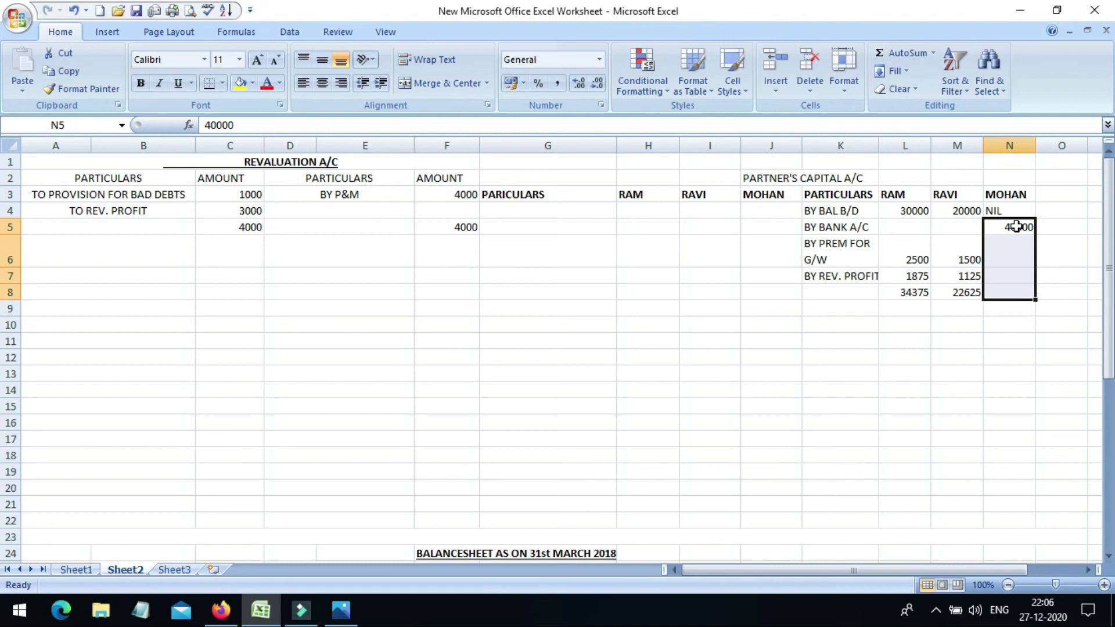
left_click(890, 58)
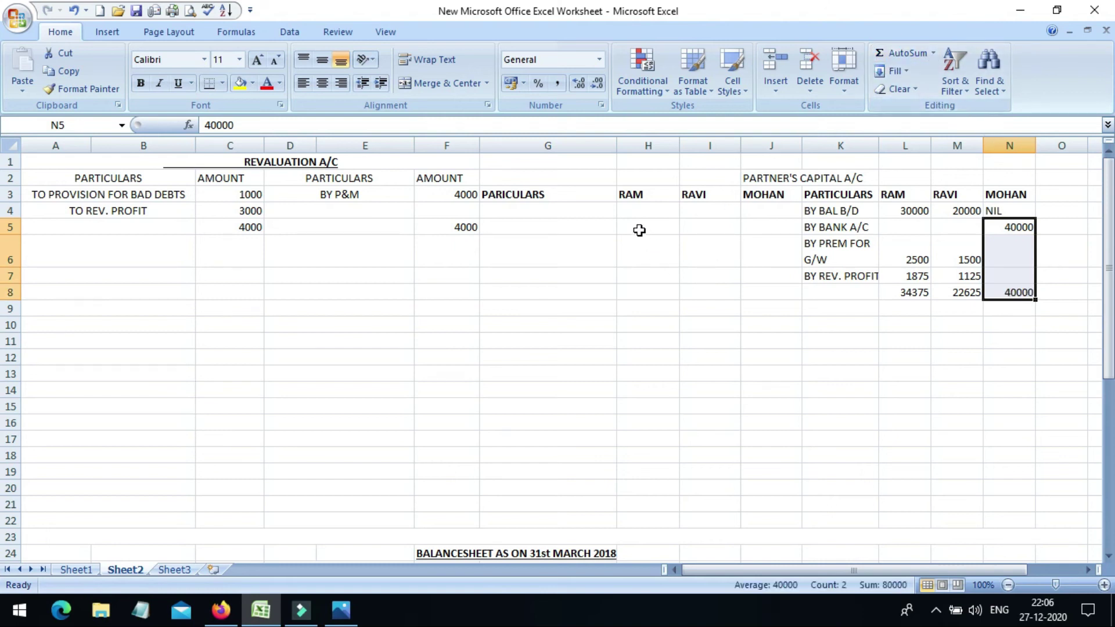
Enter the closing balance label TO BALANCE C/D in G4 on the debit side of the partners' capital account
left_click(542, 215)
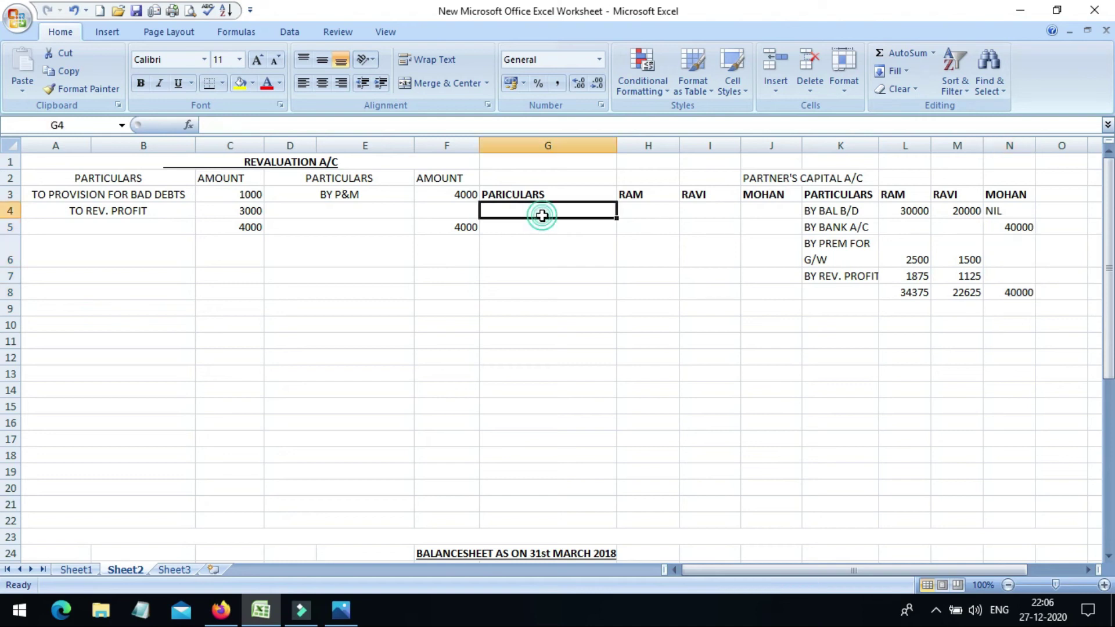
type("TO")
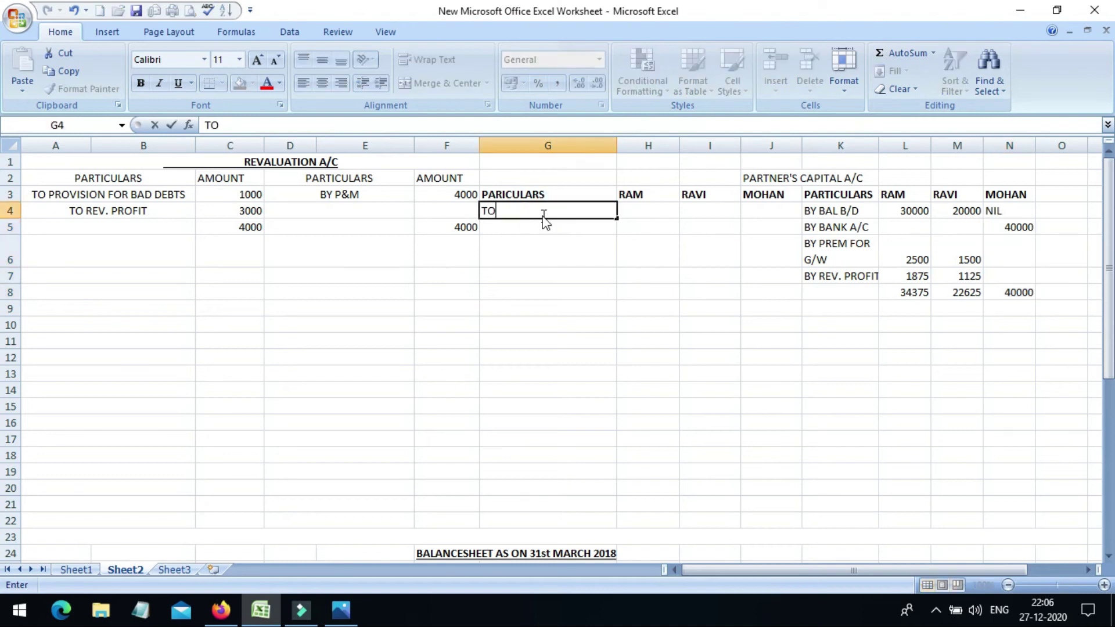
type(" BALANCE C/D")
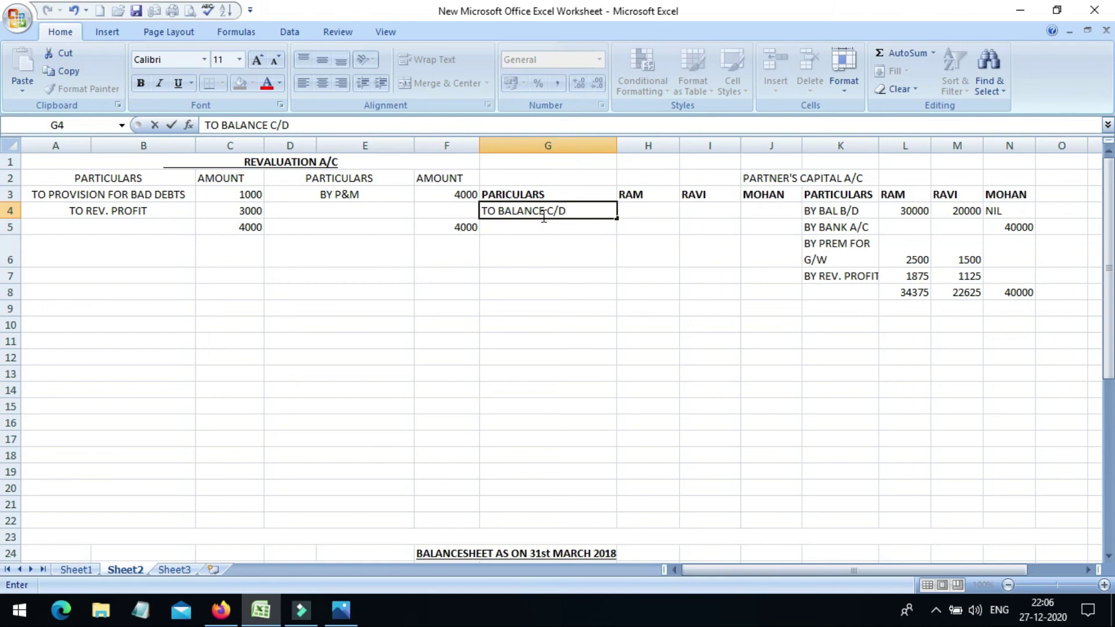
key("Tab")
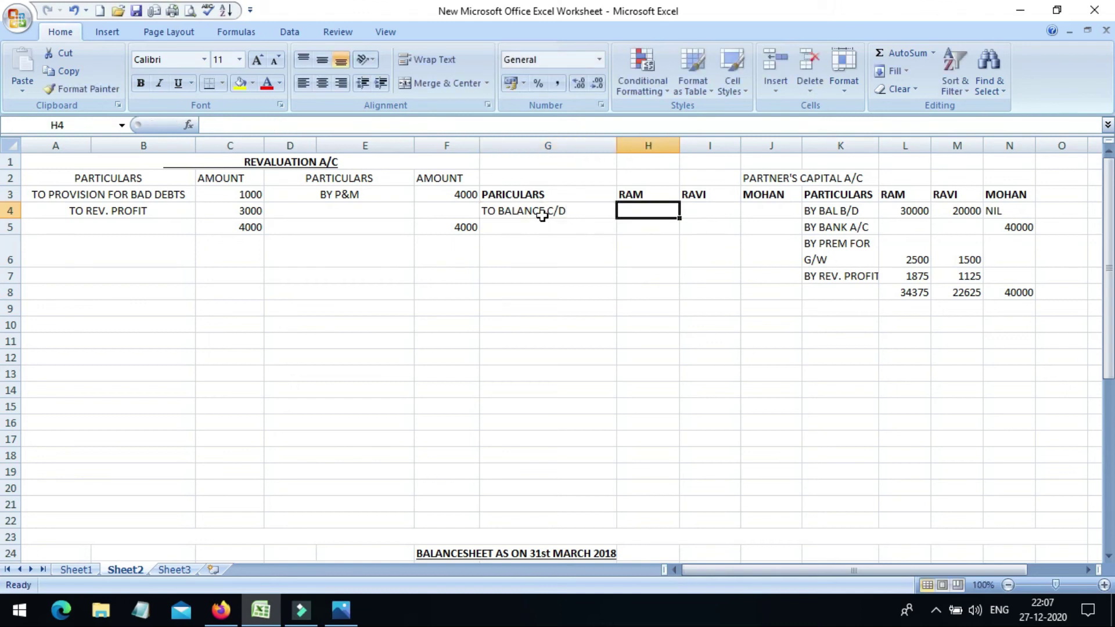
Enter the partners' closing capital balances 34375, 22625 and 40000 beside TO BALANCE C/D in H4, I4 and J4
type("34")
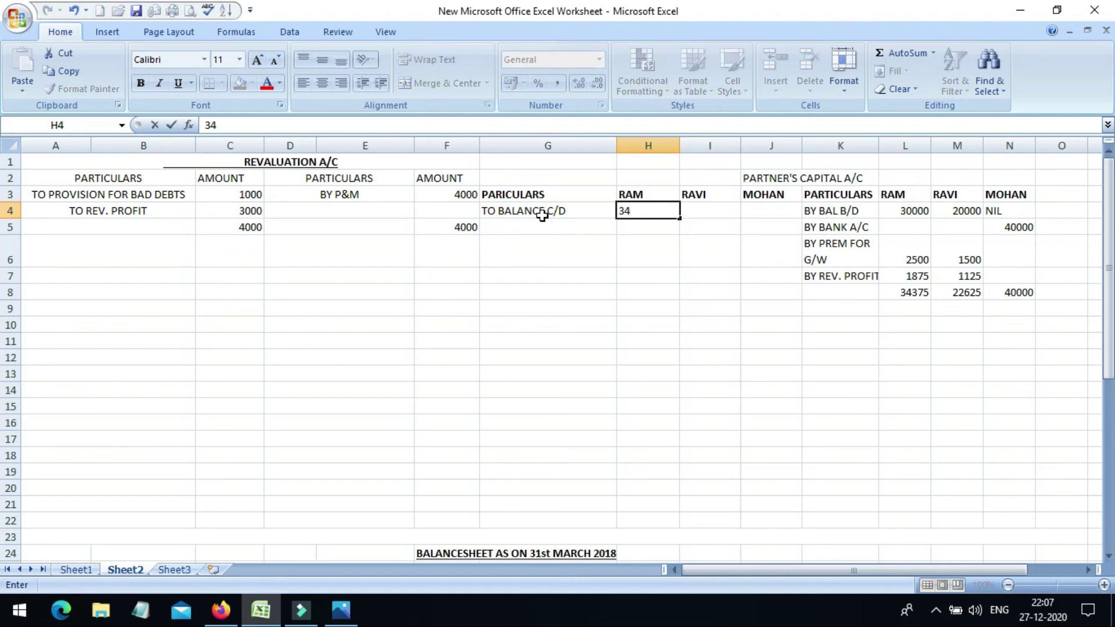
type("375")
key("Tab")
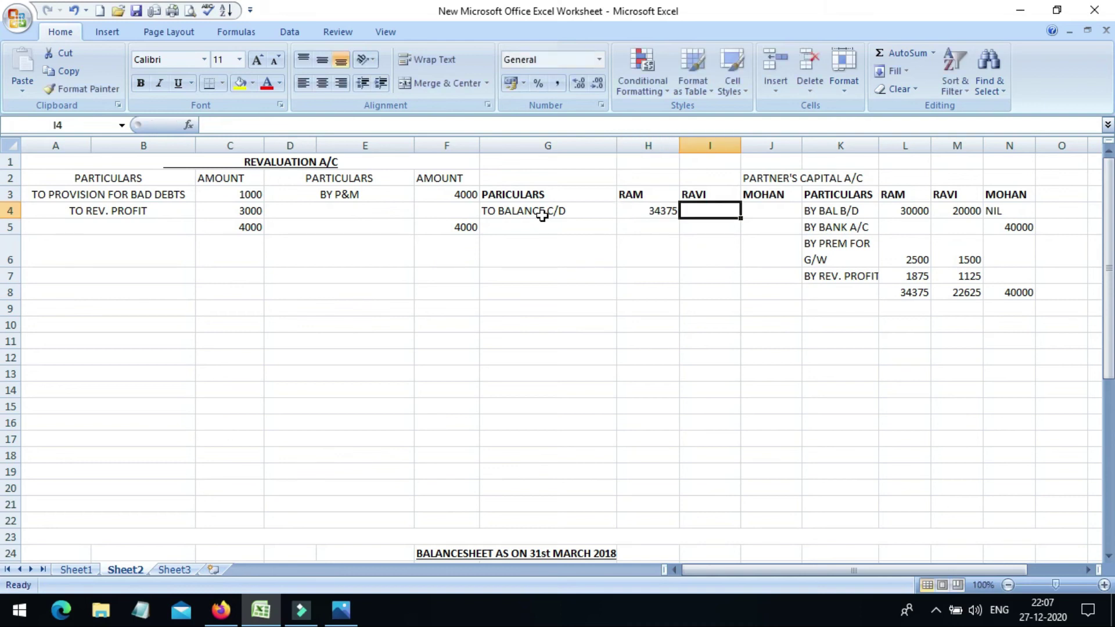
type("22")
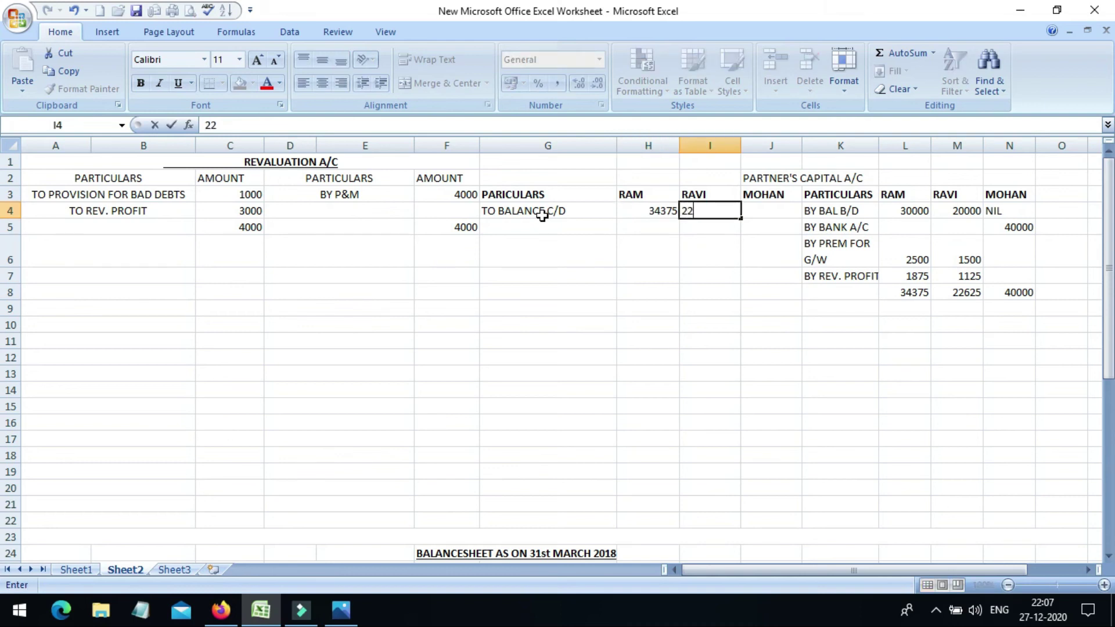
type("625")
key("Tab")
type("40000")
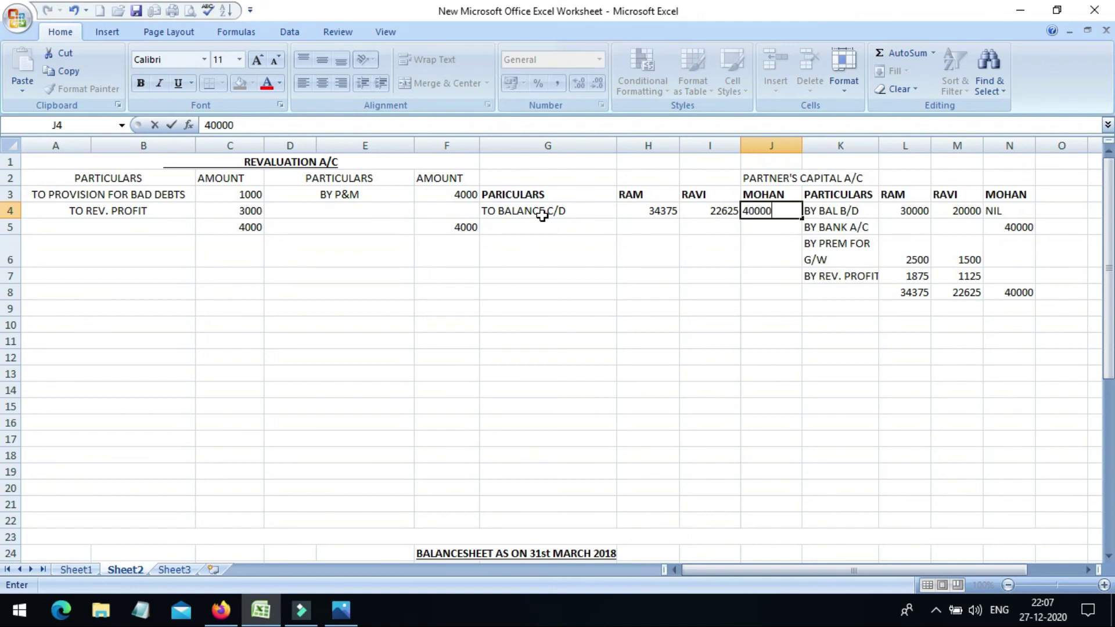
key("Return")
key("Return")
key("Return")
key("Return")
key("Return")
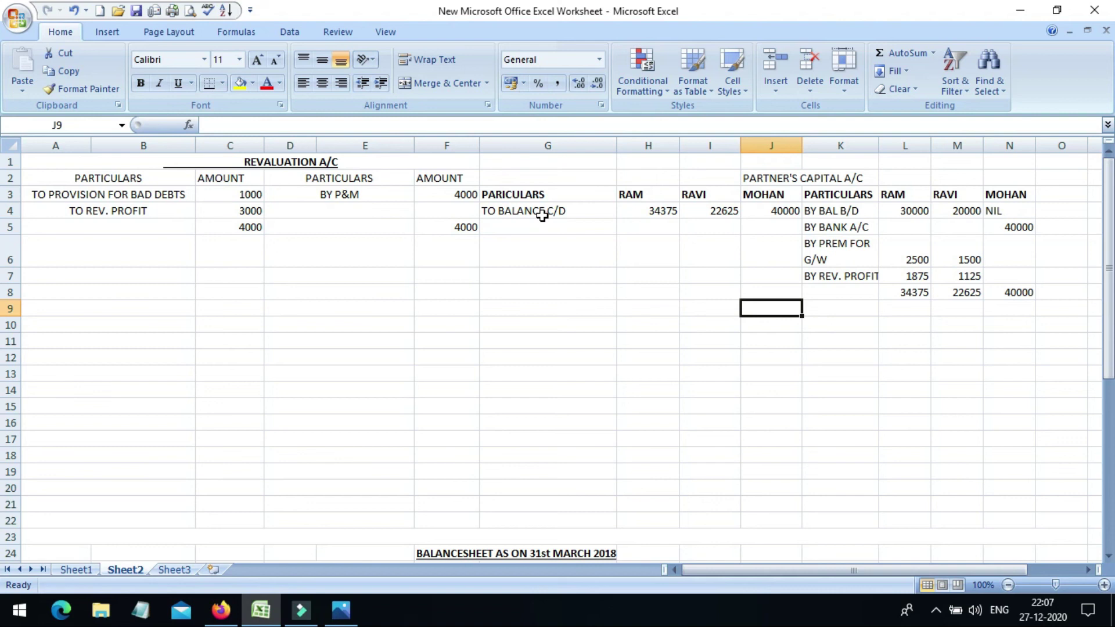
left_click(643, 210)
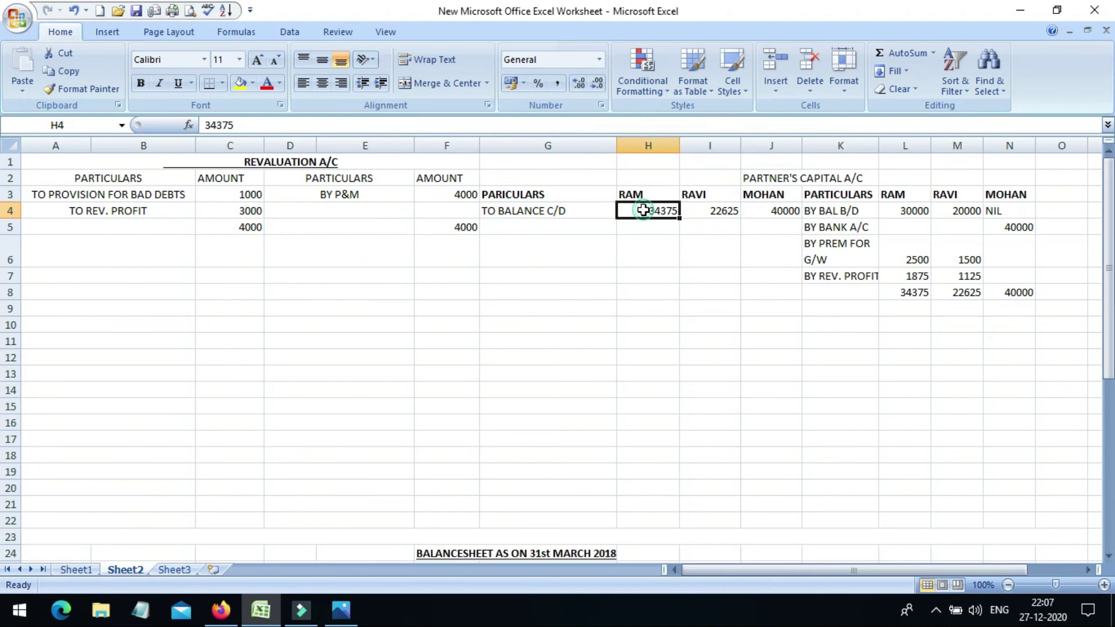
key("shift+Right")
key("shift+Right")
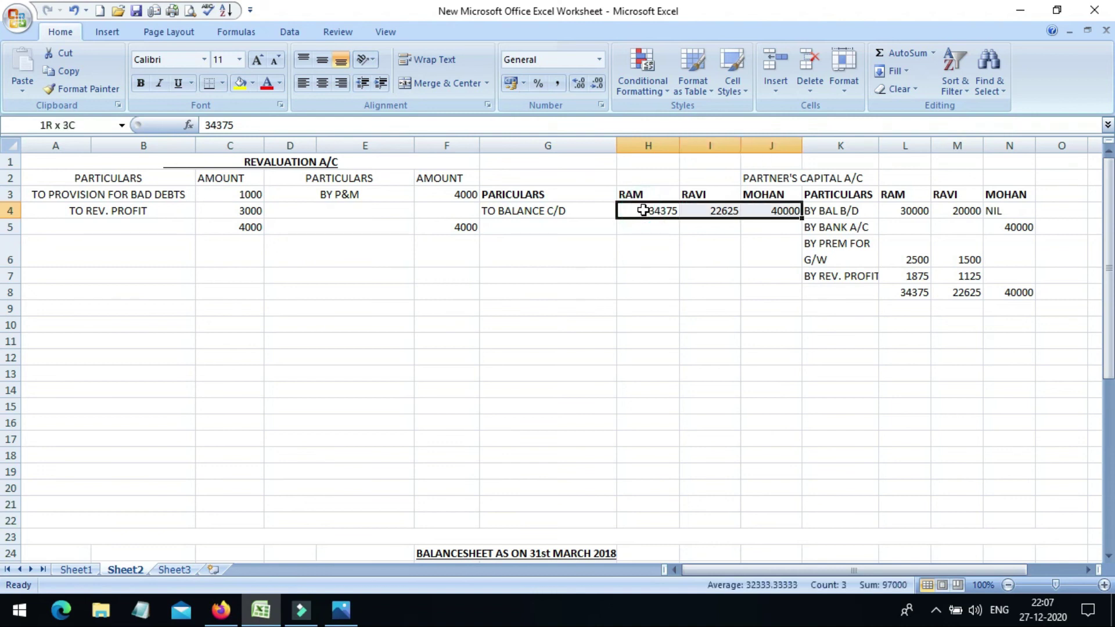
key("shift+Down")
key("shift+Down")
key("shift+Down")
key("shift+Down")
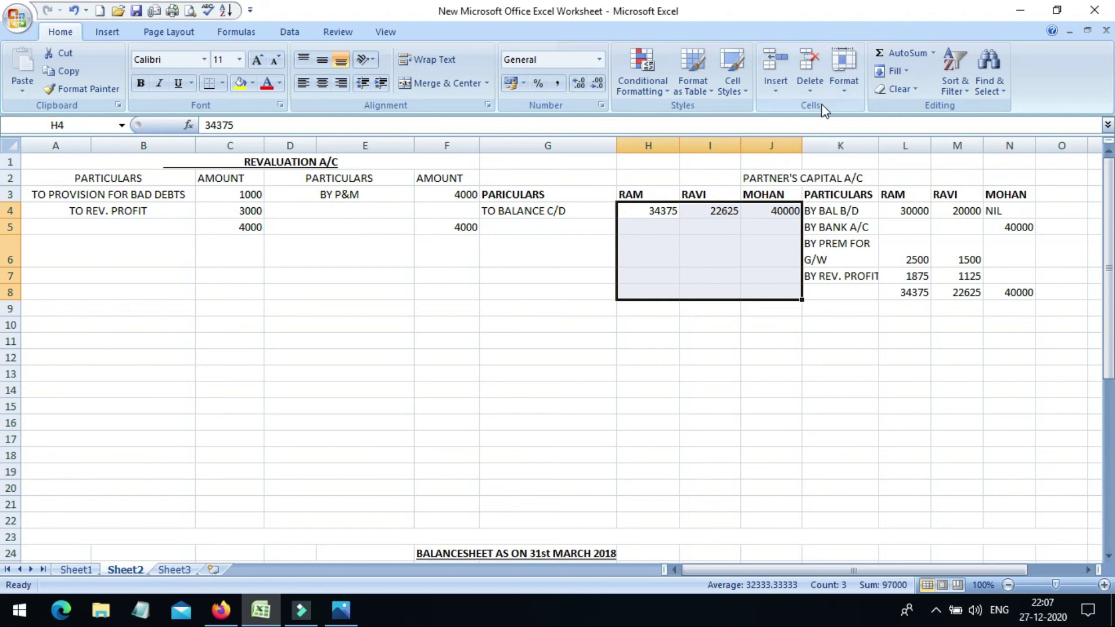
key("Up")
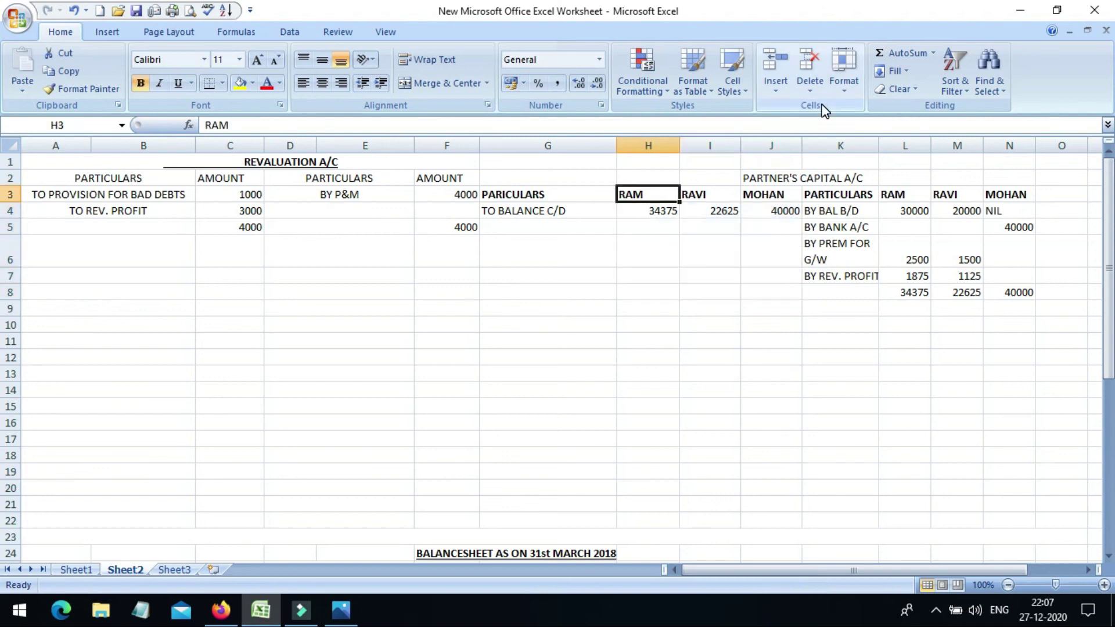
Try to total the three debit columns H4:J7 with AutoSum in row 7 of the capital account, and undo it
key("Down")
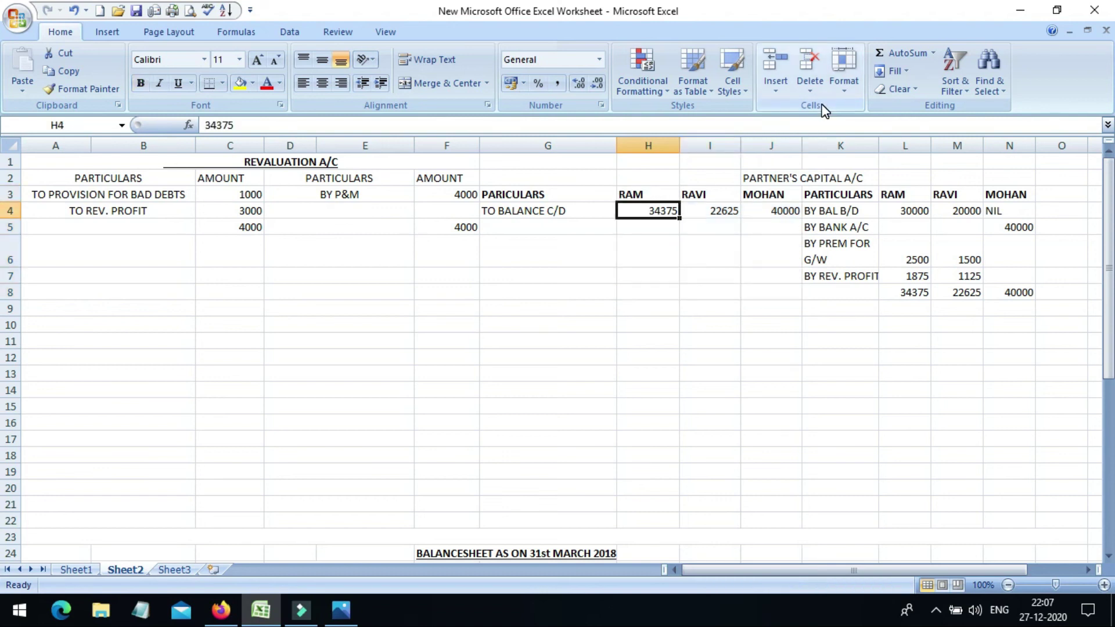
key("shift+Right")
key("shift+Right")
key("shift+Down")
key("shift+Down")
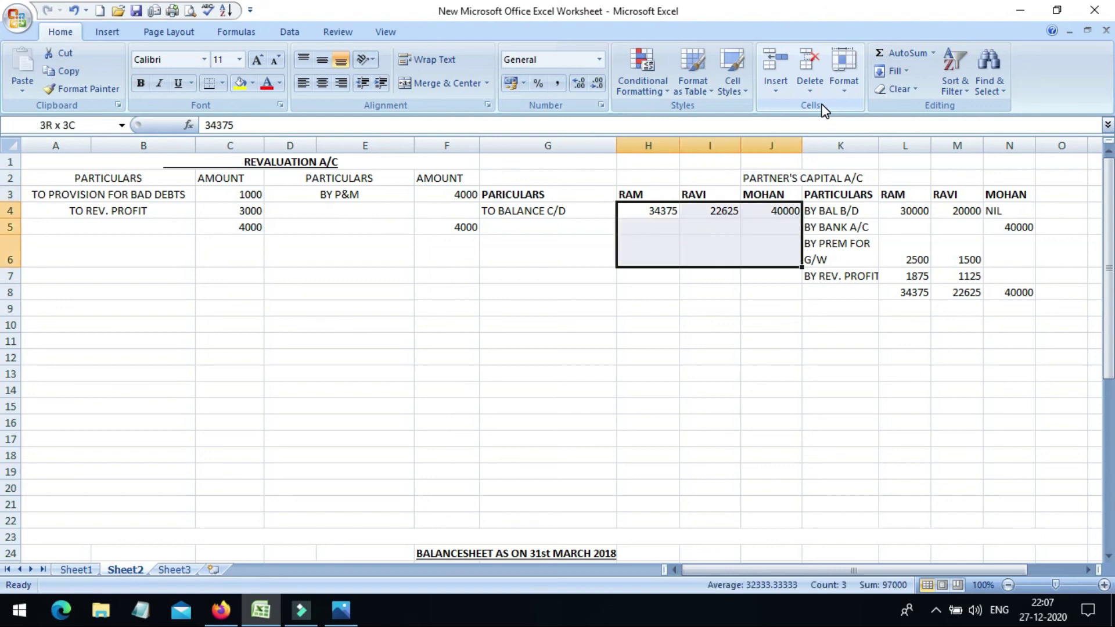
key("shift+Down")
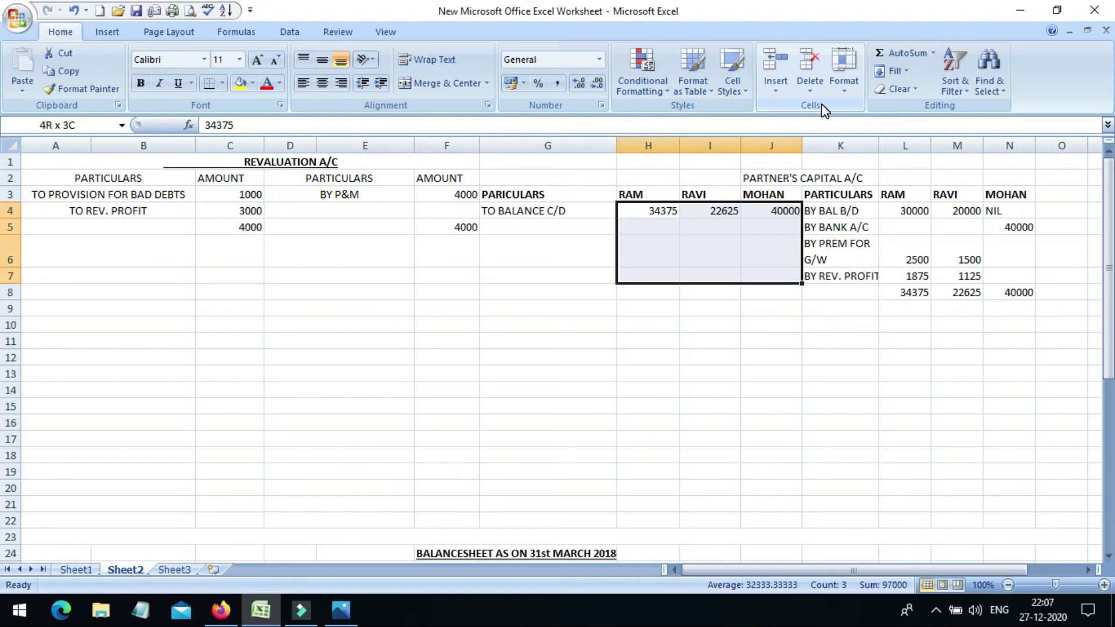
left_click(886, 55)
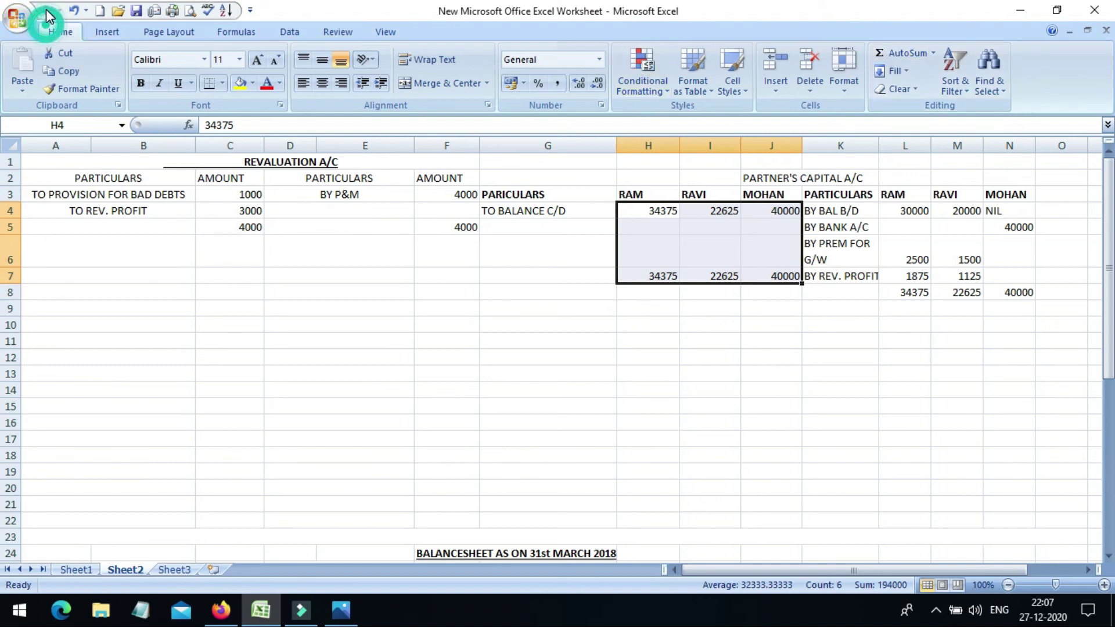
left_click(73, 11)
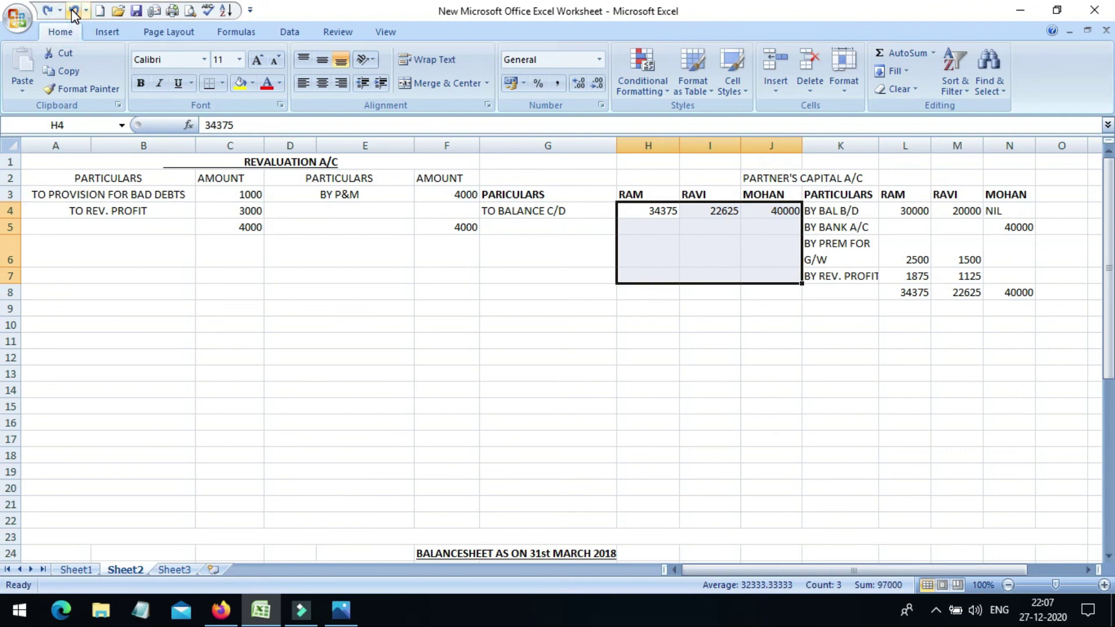
Total the three partners' debit columns in H8, I8 and J8 with AutoSum over H4:J8
left_click(73, 11)
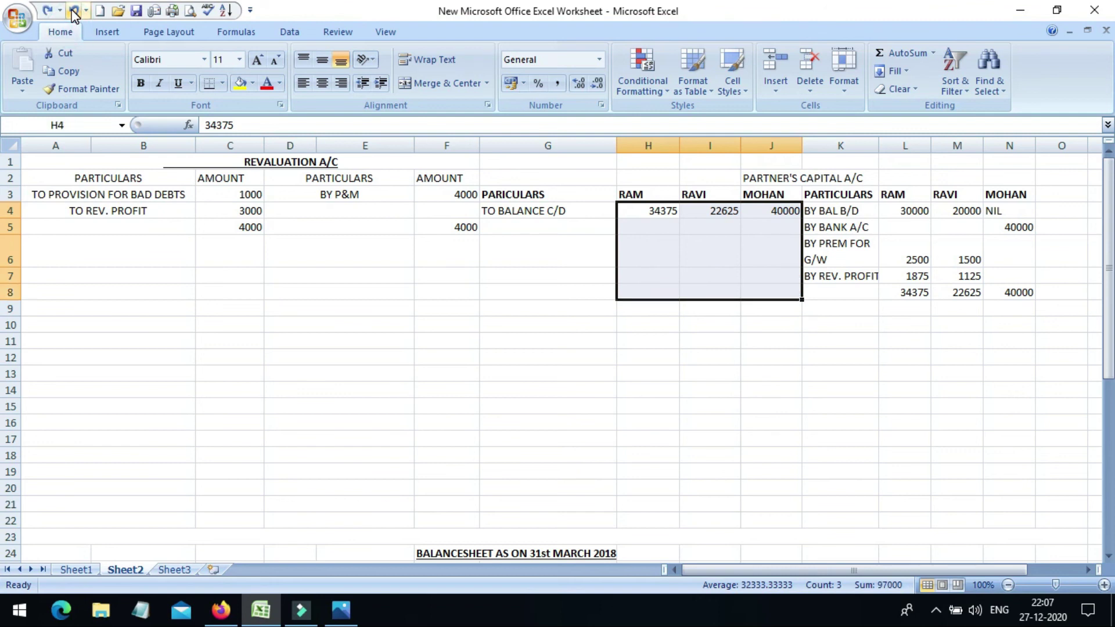
left_click(885, 54)
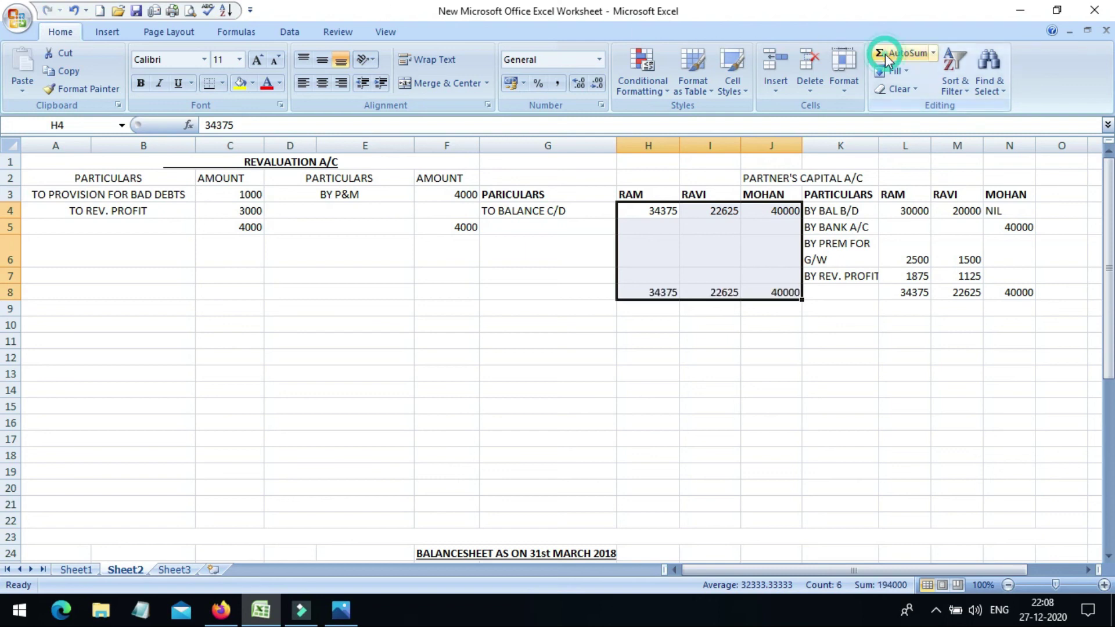
Enter the partners' capital balances 34375, 22625 and 40000 in F26, F27 and F28 on the balance sheet's liabilities side
left_click(574, 356)
key("Down")
key("Down")
key("Down")
key("Down")
key("Down")
key("Down")
key("Down")
key("Down")
key("Down")
key("Down")
key("Down")
key("Down")
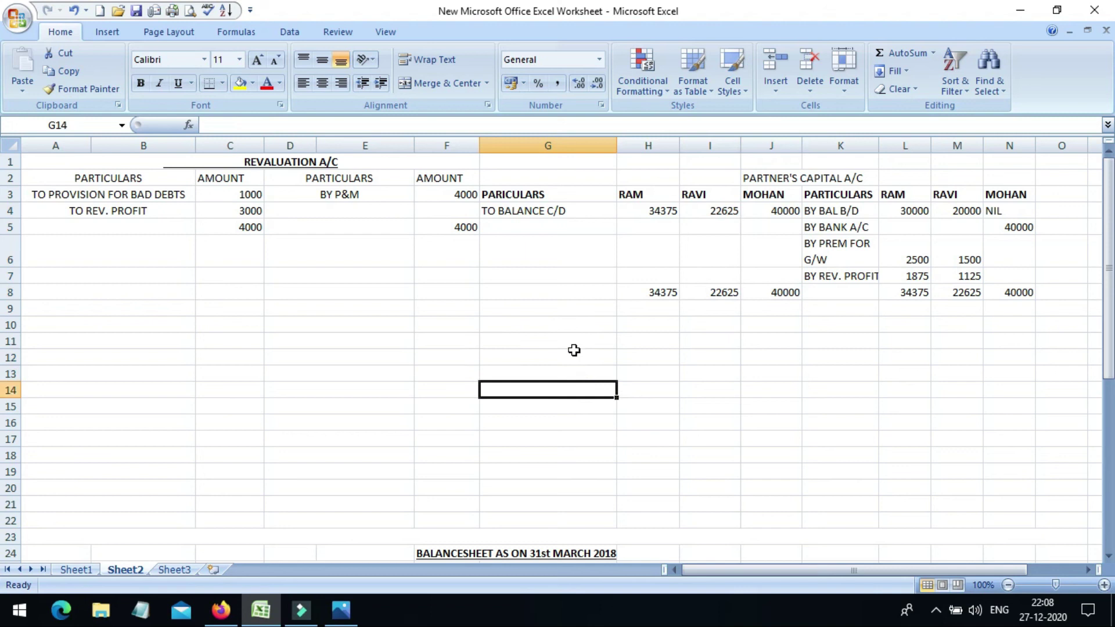
key("Down")
key("Down")
key("Down")
key("Down")
key("Down")
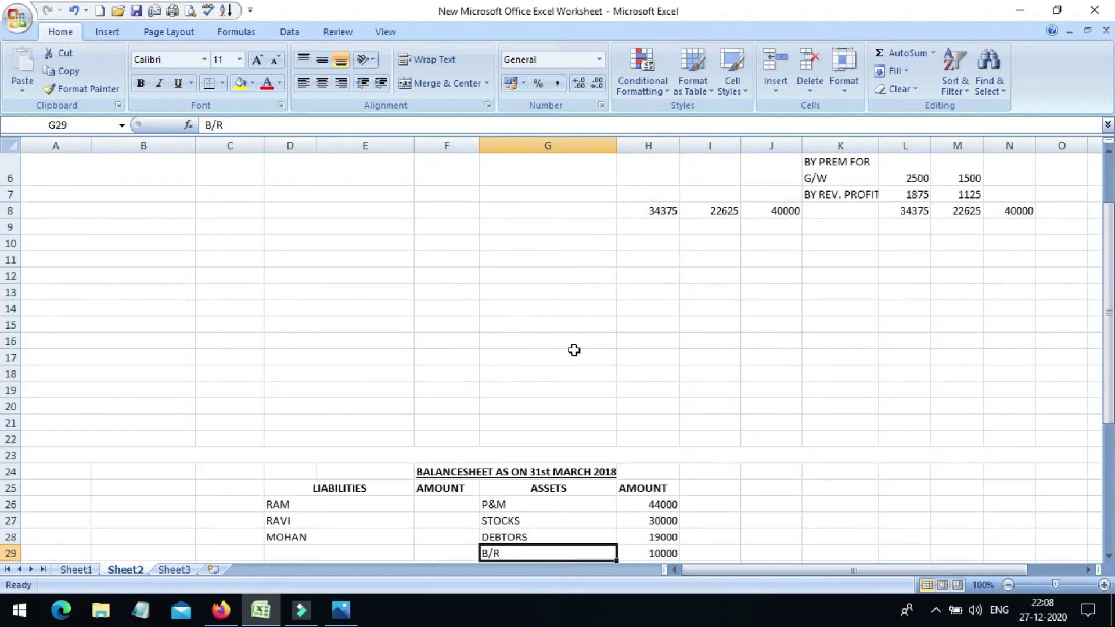
left_click(442, 503)
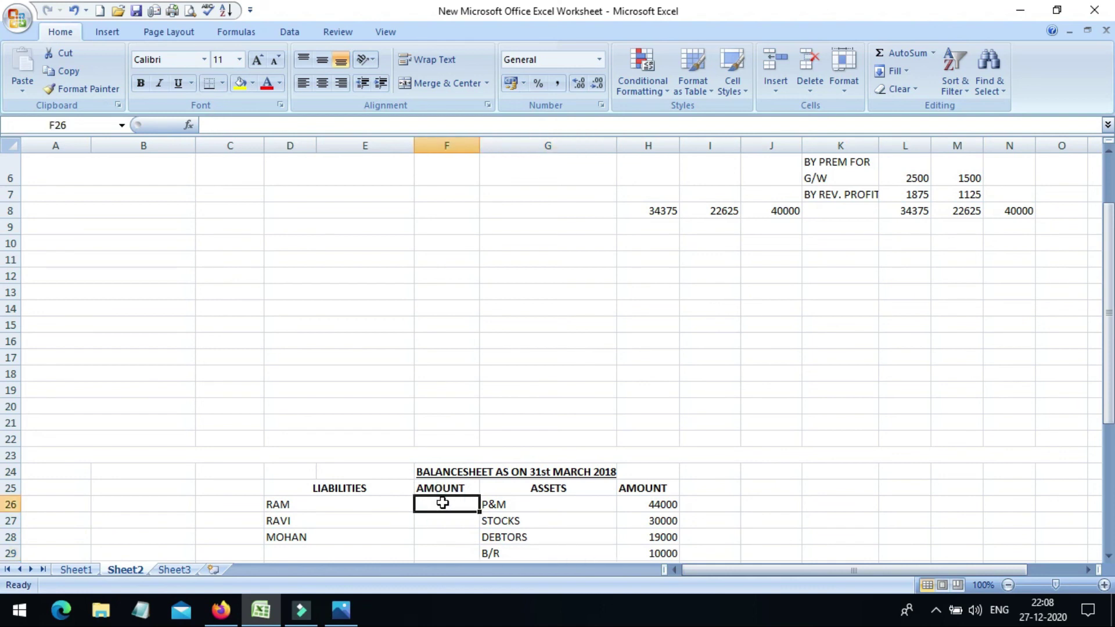
type("34")
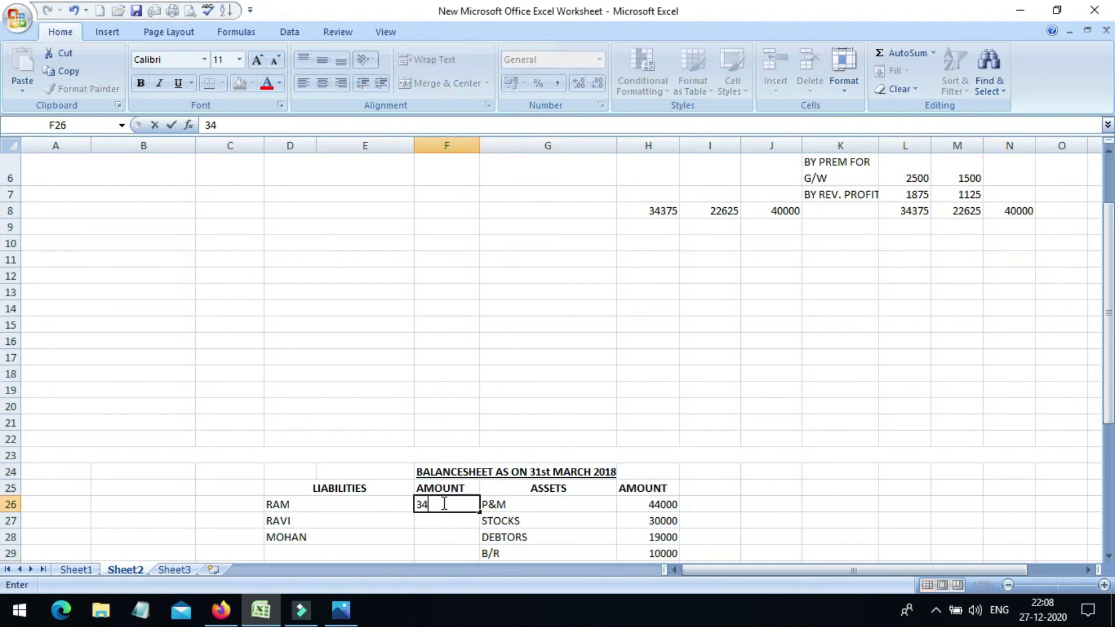
type("375")
key("Return")
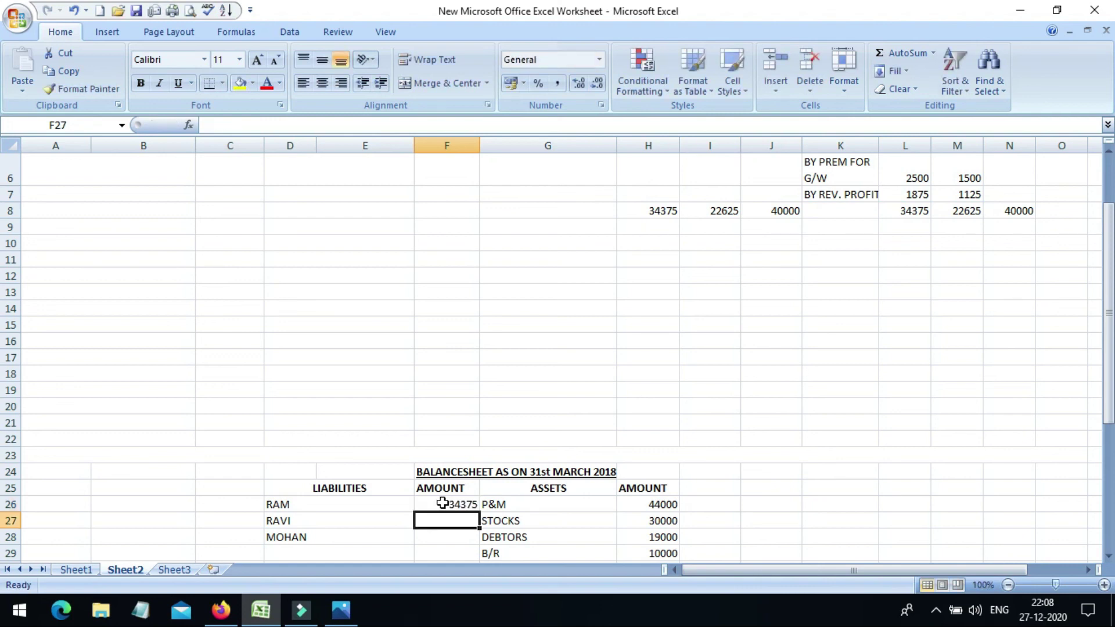
type("22")
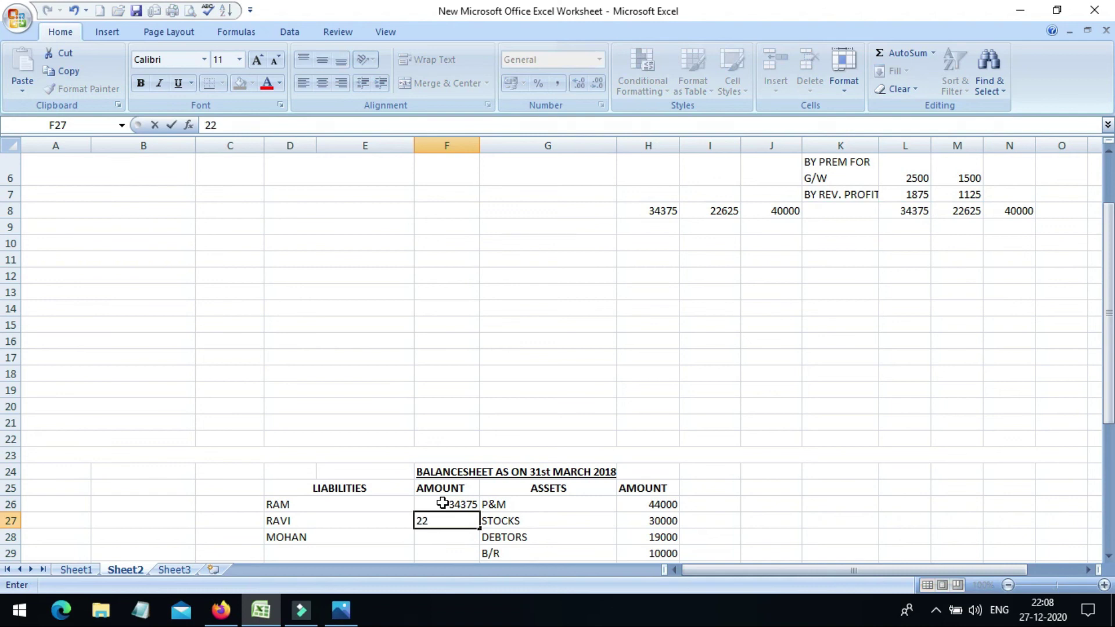
type("625")
key("Return")
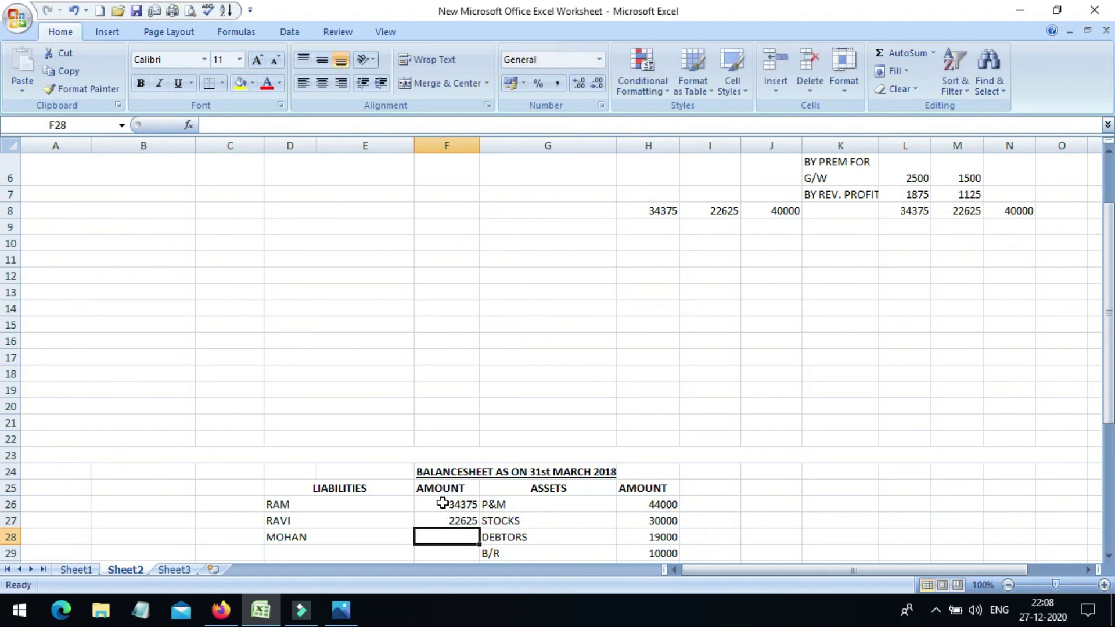
type("4")
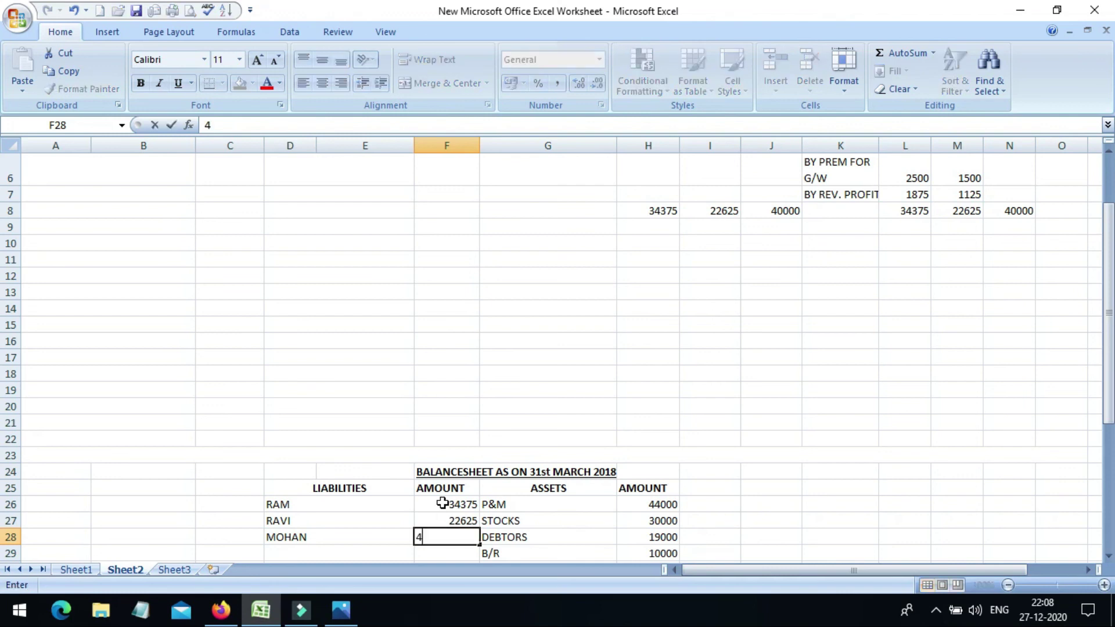
type("0")
key("BackSpace")
type("0000")
key("Return")
Total the balance sheet's liabilities amounts F26:F31 with AutoSum in F32
key("Return")
key("Return")
key("Return")
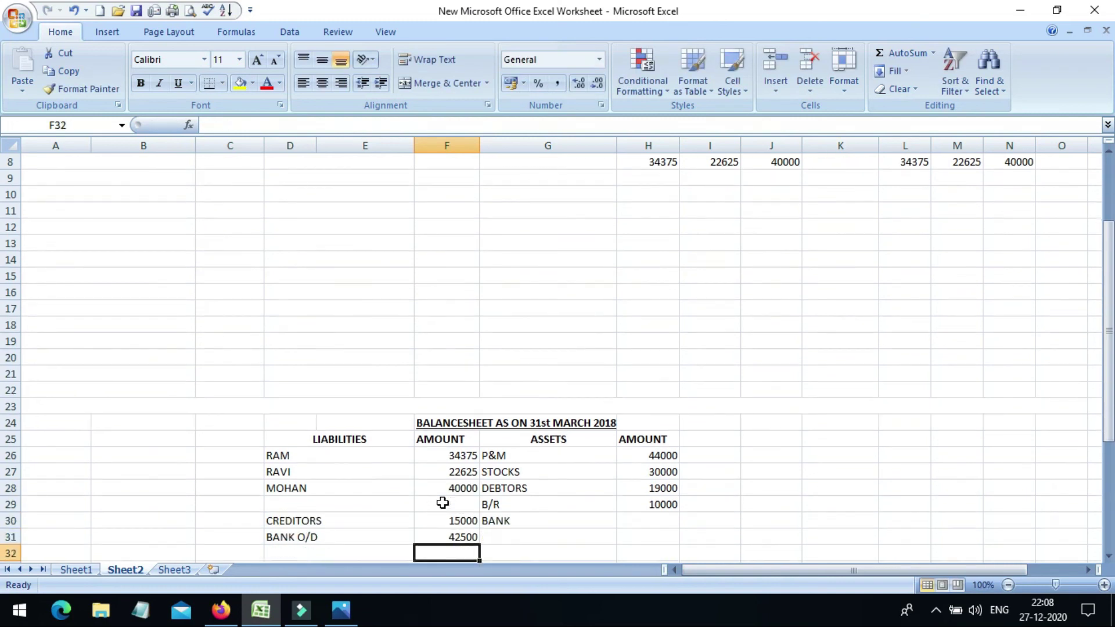
key("Return")
key("Return")
key("Up")
key("Up")
key("Up")
key("Up")
key("Up")
key("Up")
key("Up")
key("Up")
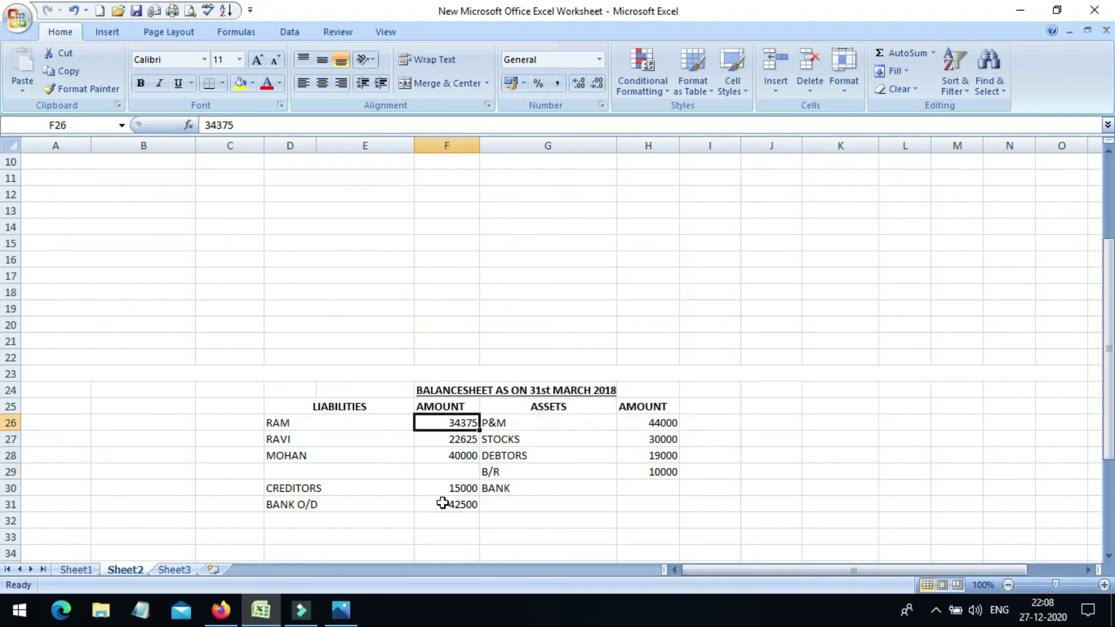
key("shift+Down")
key("shift+Down")
key("shift+Down")
key("shift+Down")
key("shift+Down")
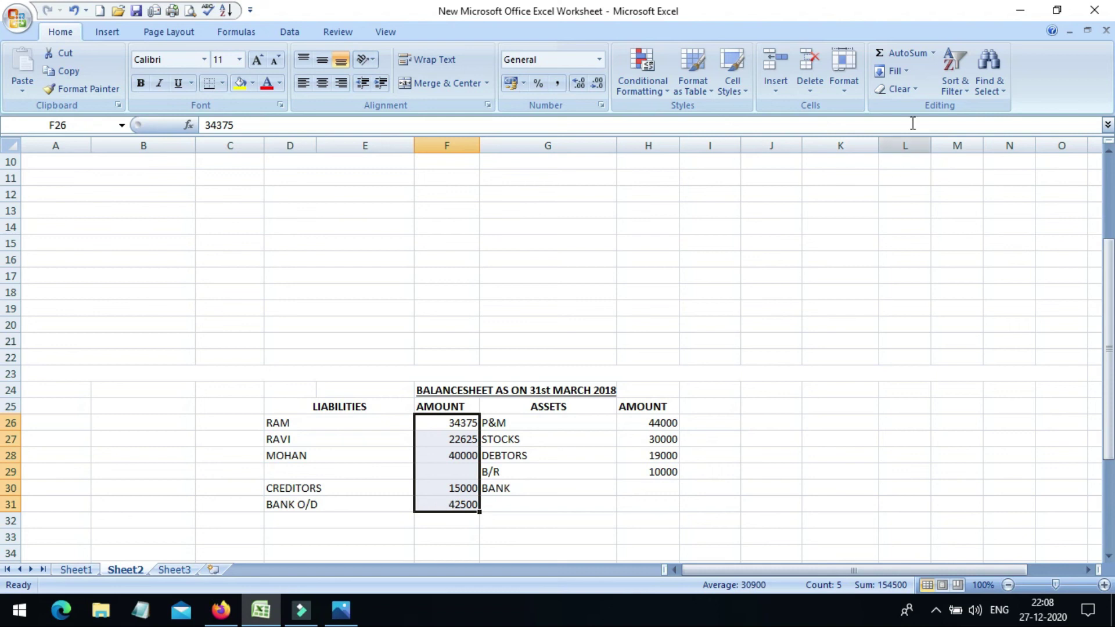
left_click(900, 58)
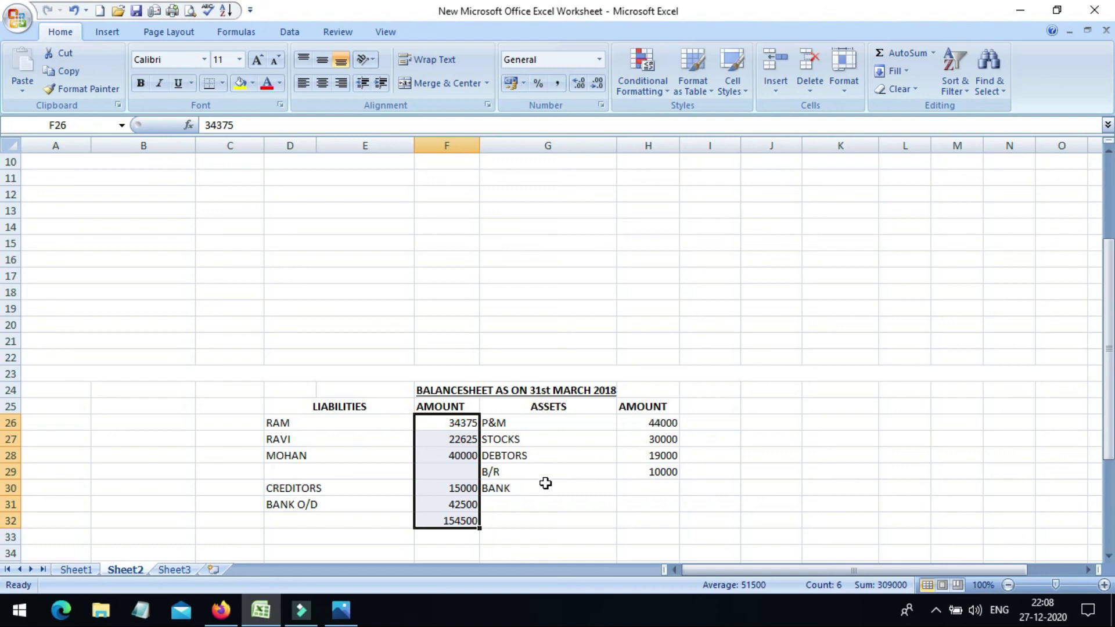
Enter the bank working figures 7500, 40000 and 4000 in G31, G32 and G33 below the BANK asset
left_click(525, 485)
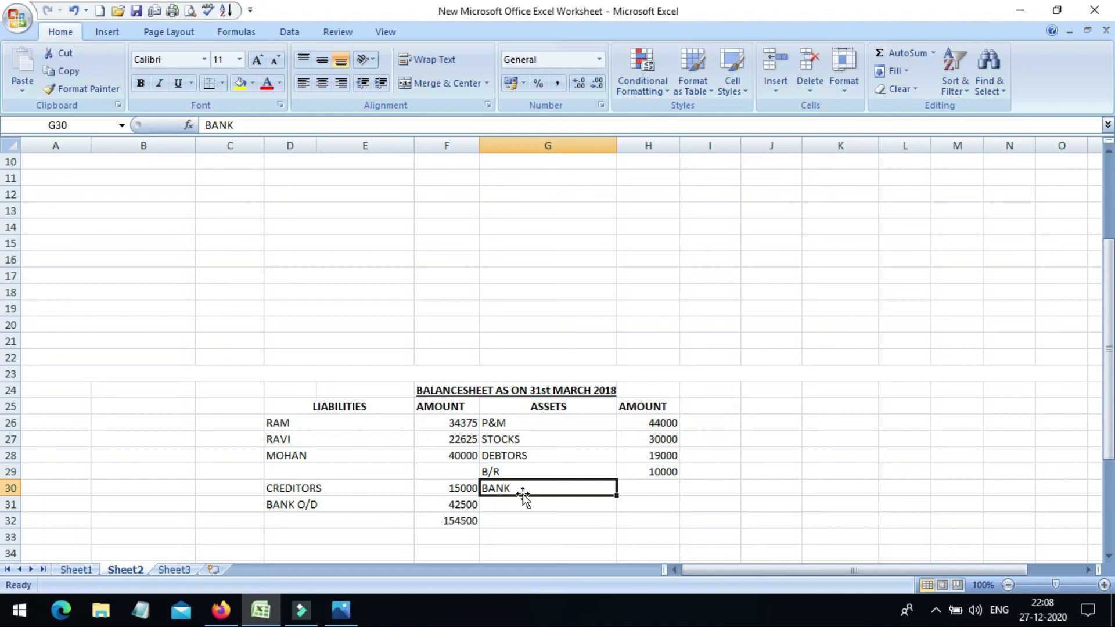
left_click(497, 508)
type("7500")
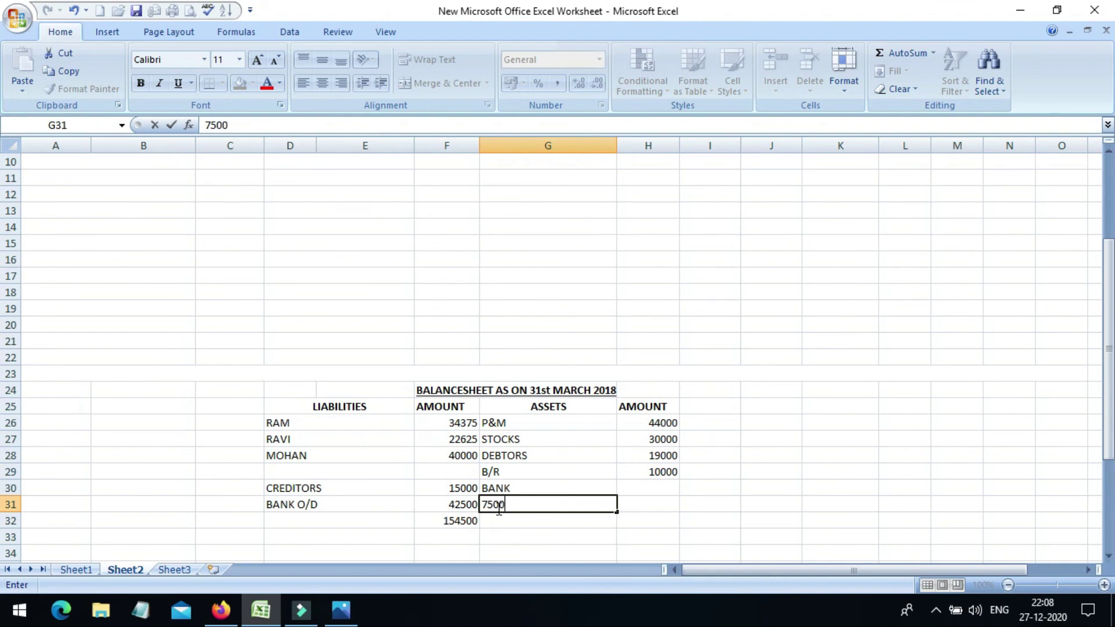
key("Return")
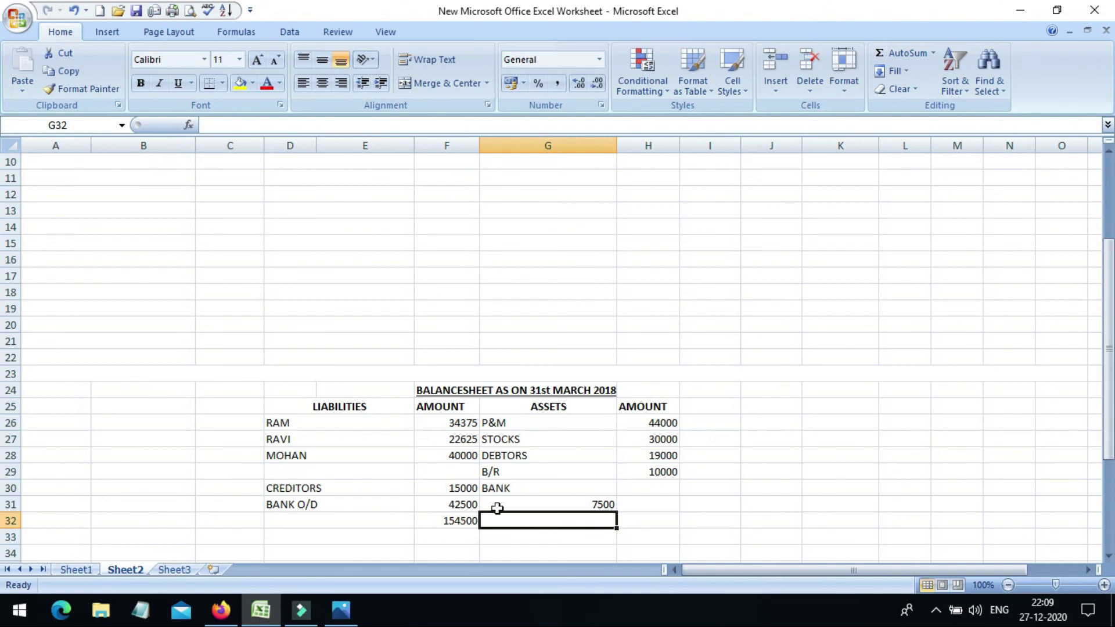
type("4")
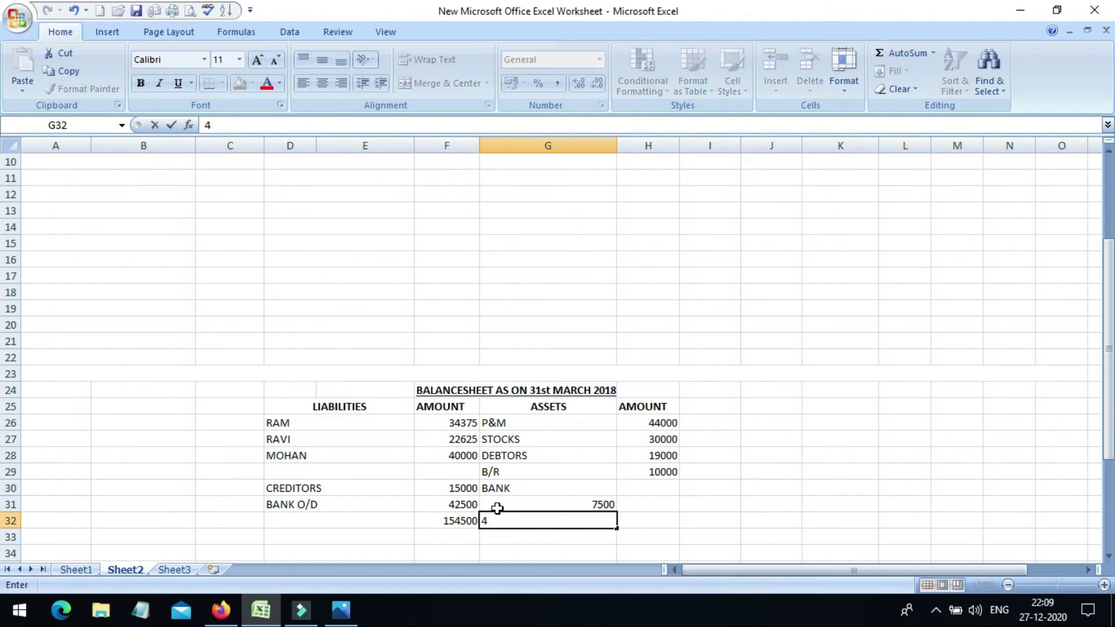
type("0000")
key("Return")
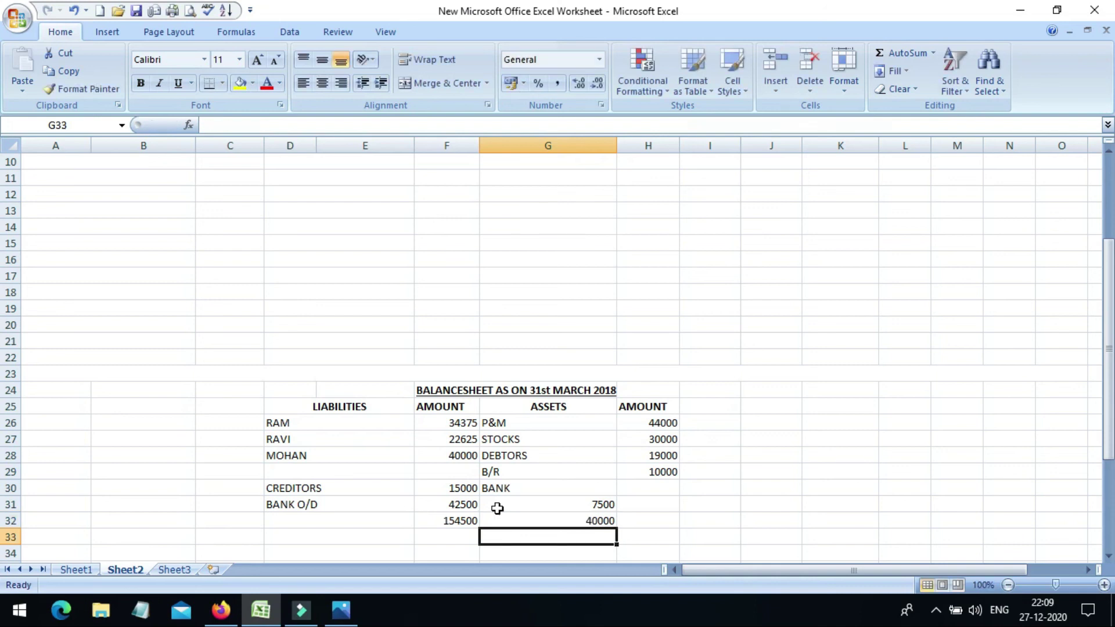
type("4000")
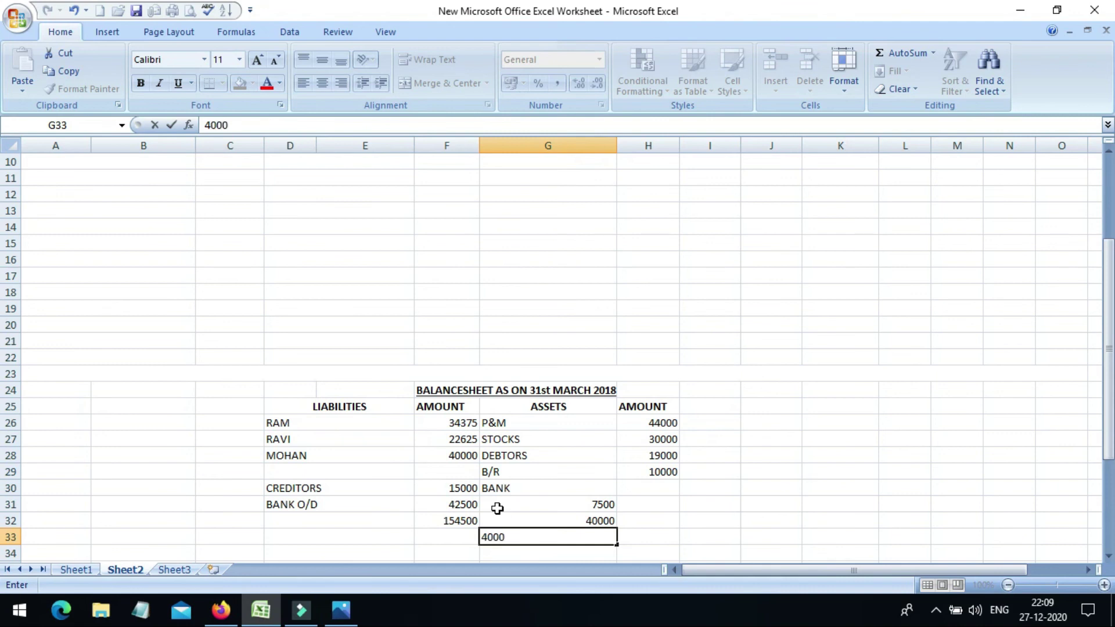
key("Return")
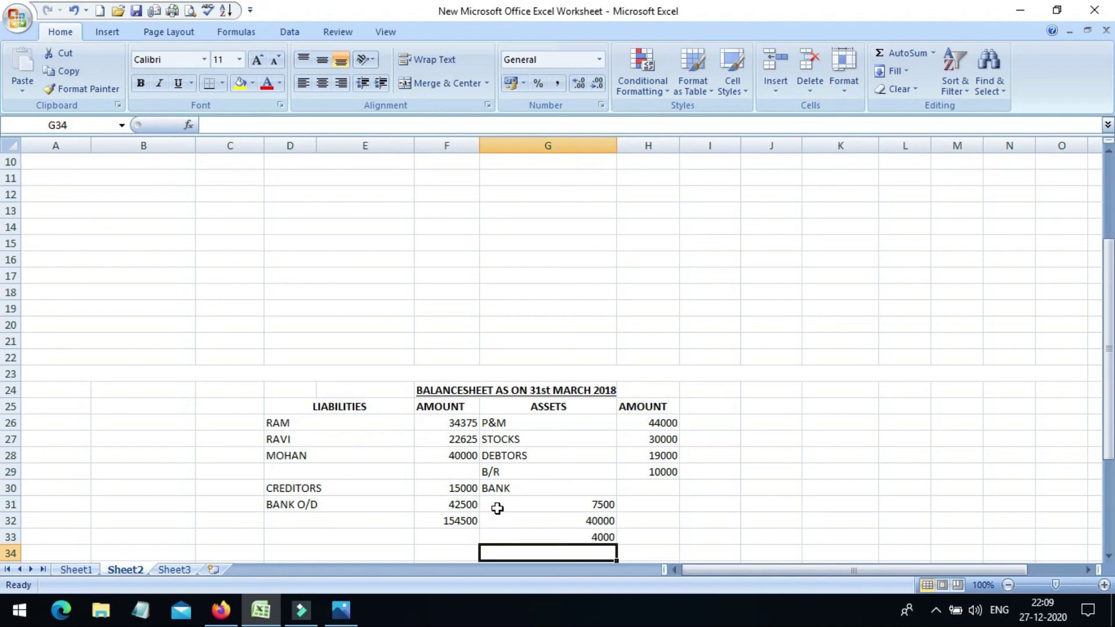
Enter the bank amount 51500 in H33 of the balance sheet's assets side
key("Right")
key("Up")
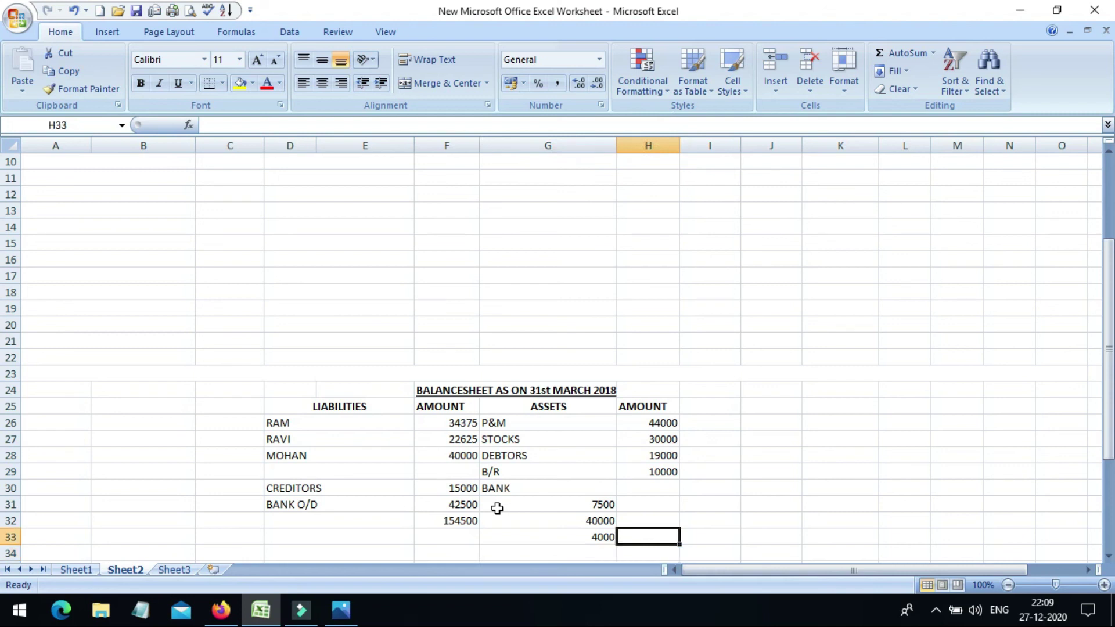
type("51500")
key("Return")
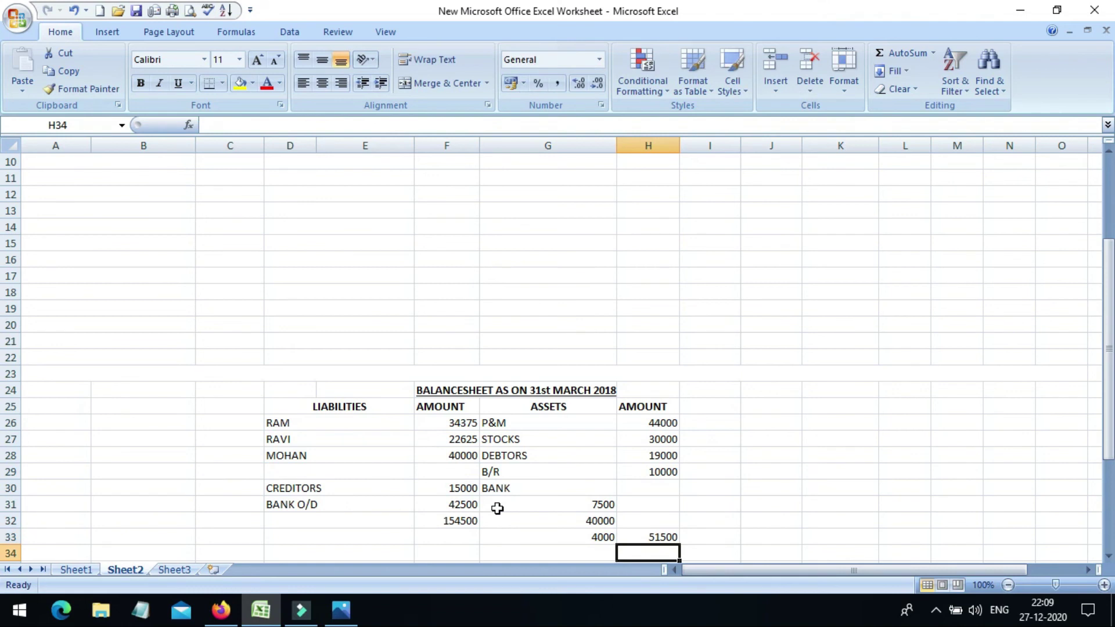
Add a liabilities total in F34 with AutoSum over the selection F26:F34, level with the end of the assets side
key("Down")
key("Down")
key("Down")
key("Down")
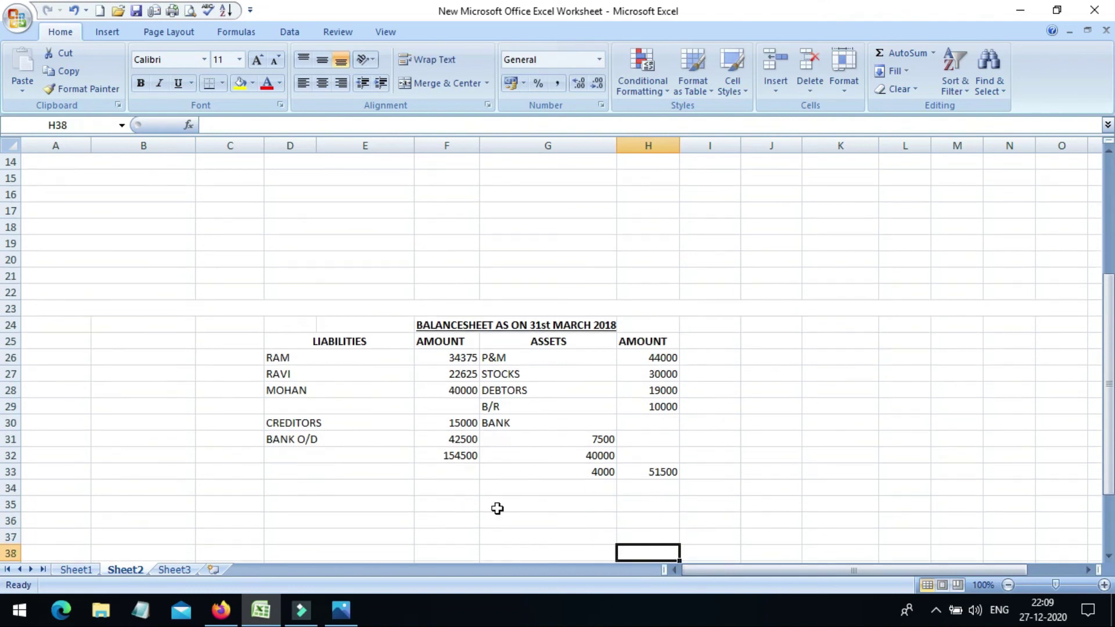
left_click(452, 359)
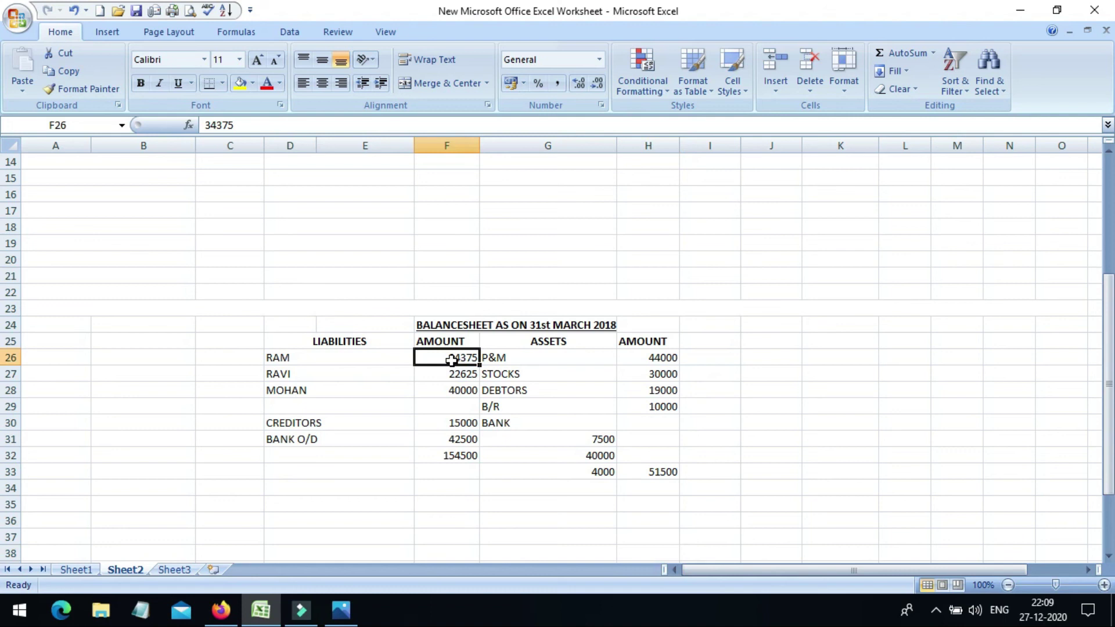
key("shift+Down")
key("shift+Down")
key("shift+Down")
key("shift+Down")
key("shift+Down")
key("shift+Down")
key("shift+Down")
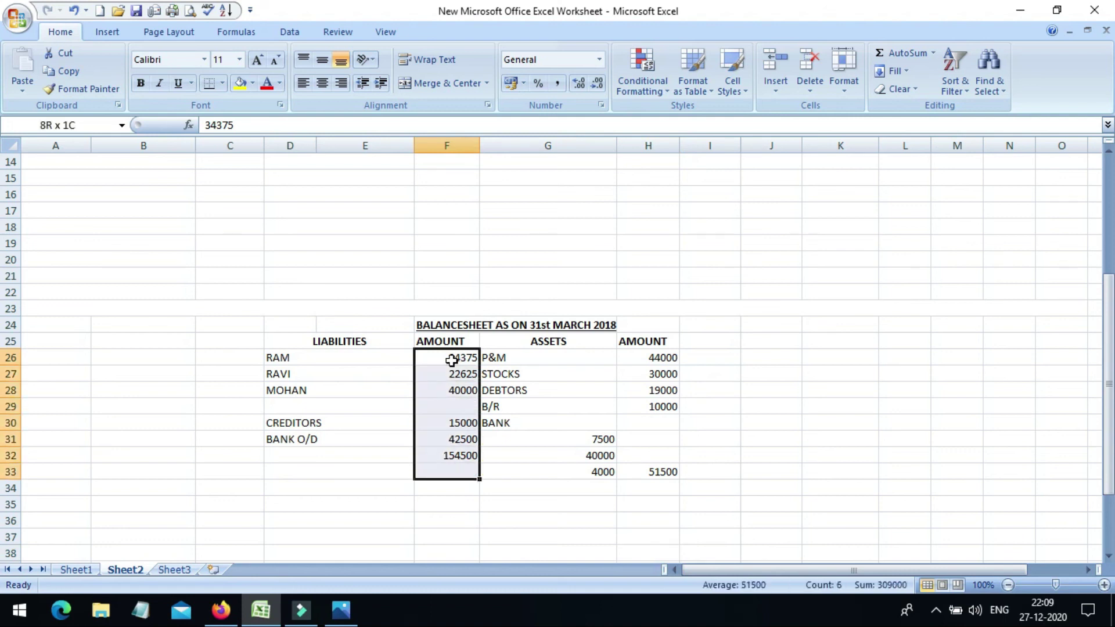
key("shift+Down")
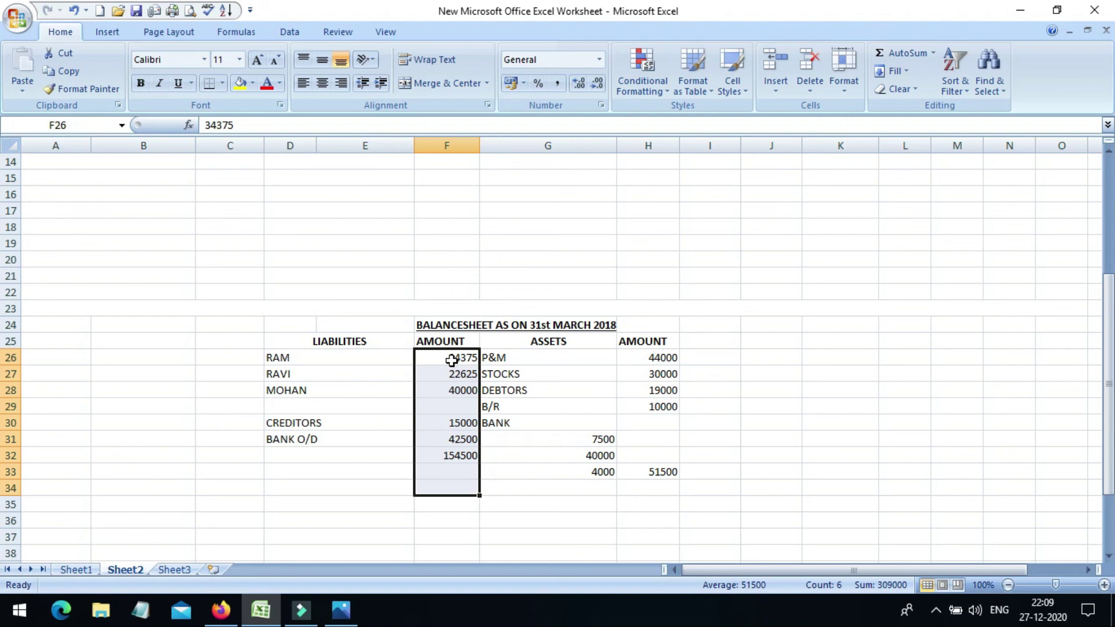
left_click(900, 57)
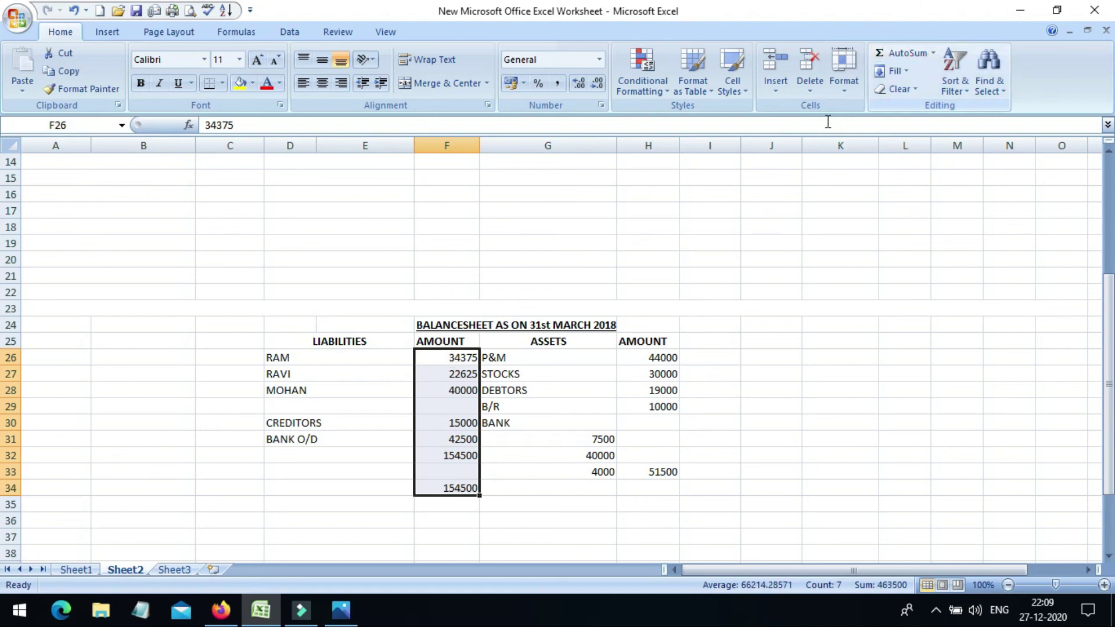
Total the balance sheet's assets amounts H26:H33 with AutoSum in H34
left_click(652, 359)
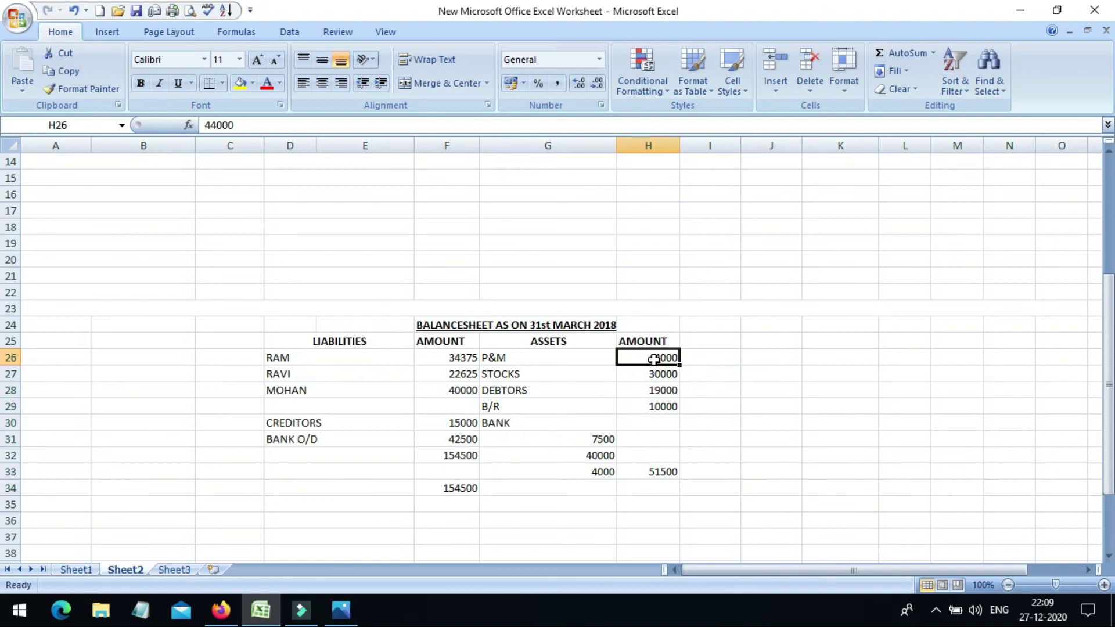
key("shift+Down")
key("shift+Down")
key("shift+Down")
key("shift+Down")
key("shift+Down")
key("shift+Down")
key("shift+Down")
key("shift+Down")
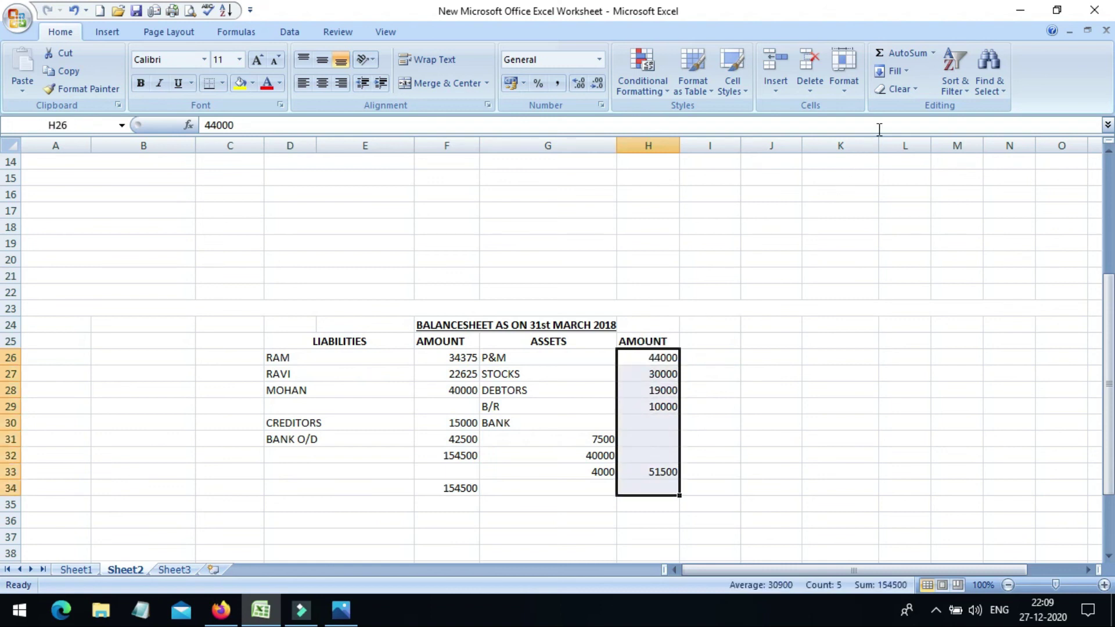
left_click(891, 52)
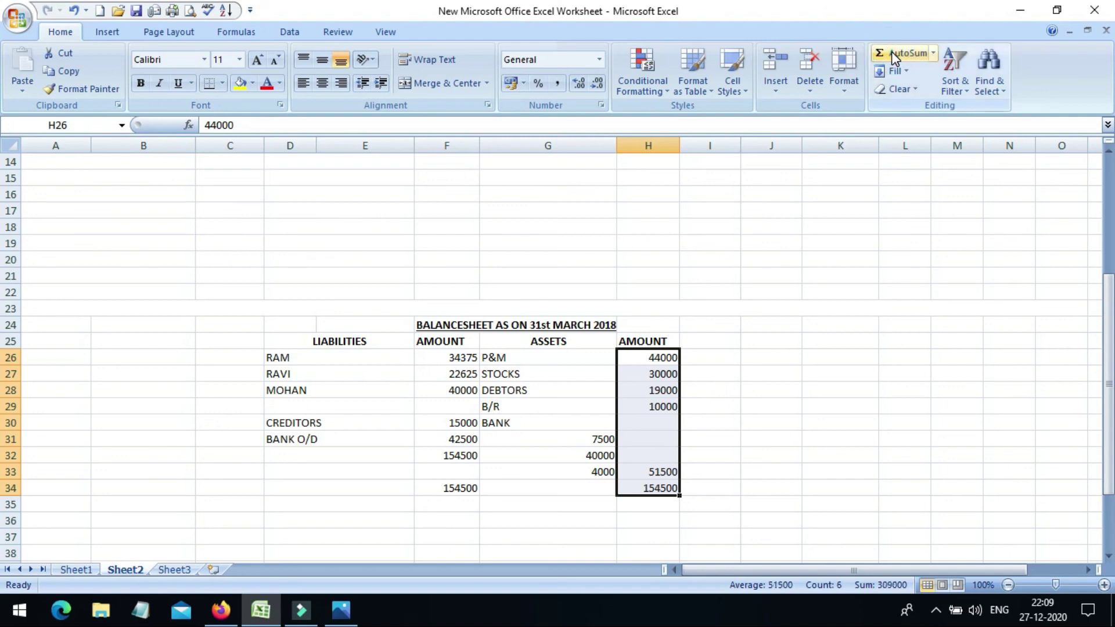
left_click(909, 410)
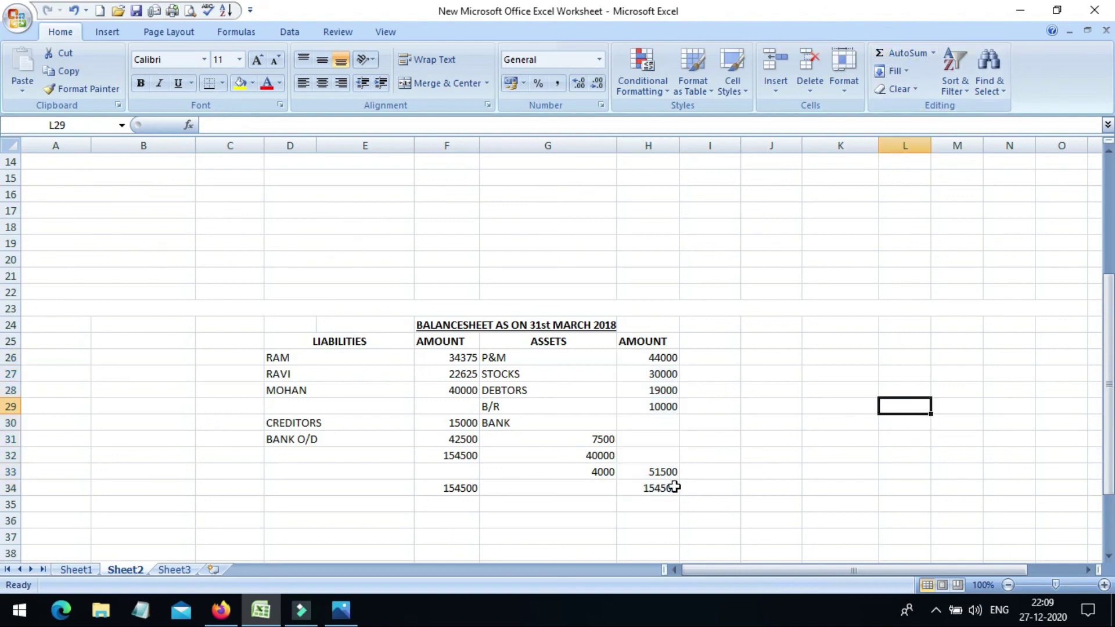
Make the balance sheet's totals row F34:H34 bold and underlined
left_click(667, 492)
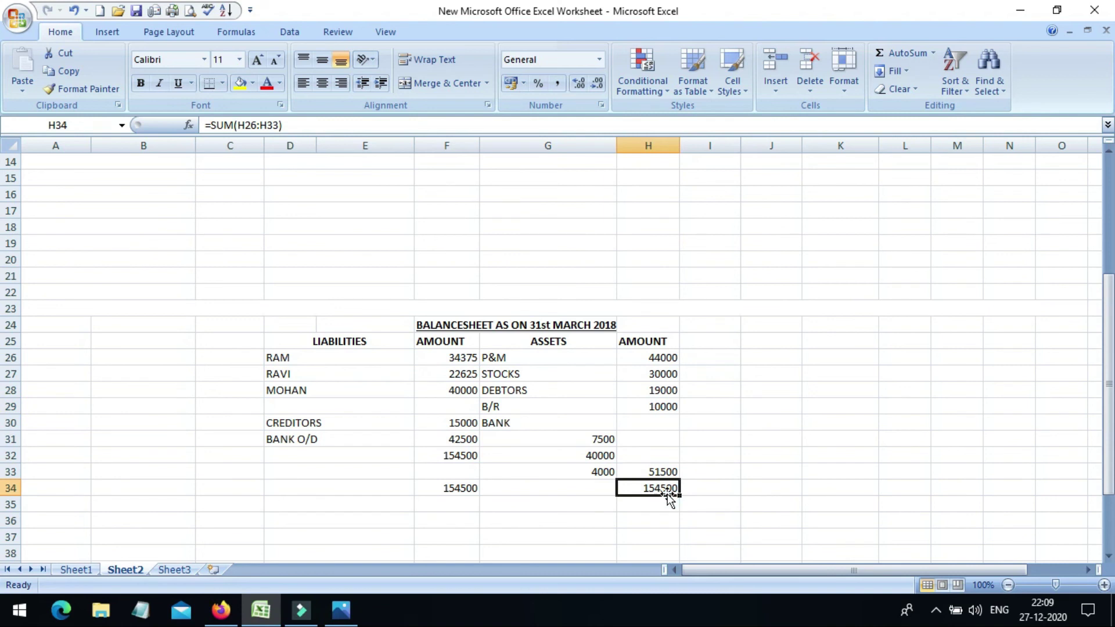
key("shift+Left")
key("shift+Left")
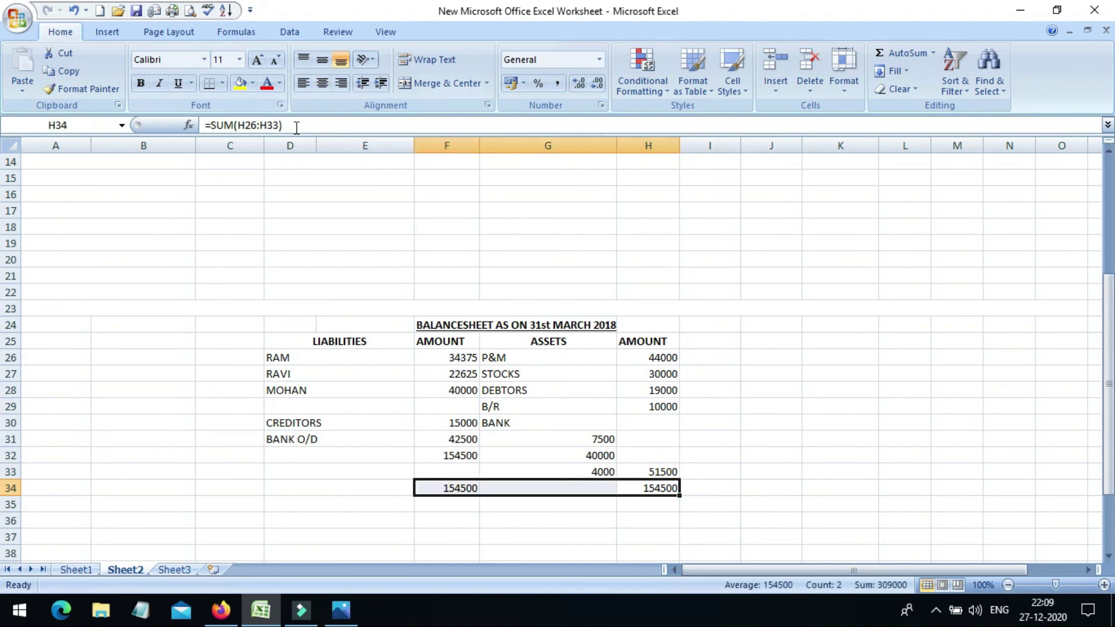
left_click(141, 83)
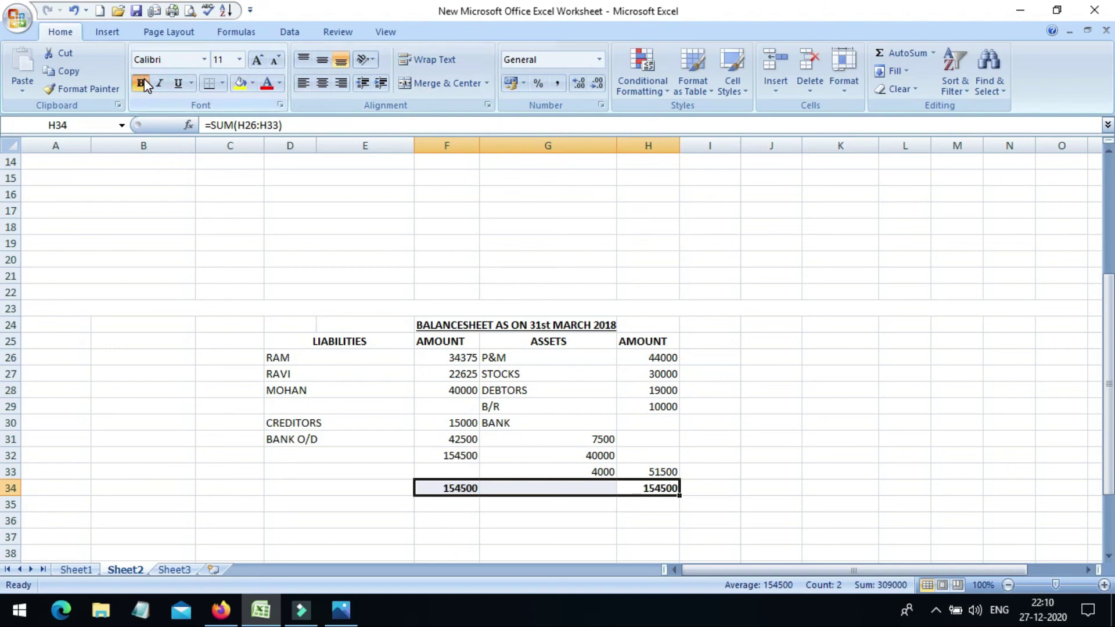
left_click(171, 83)
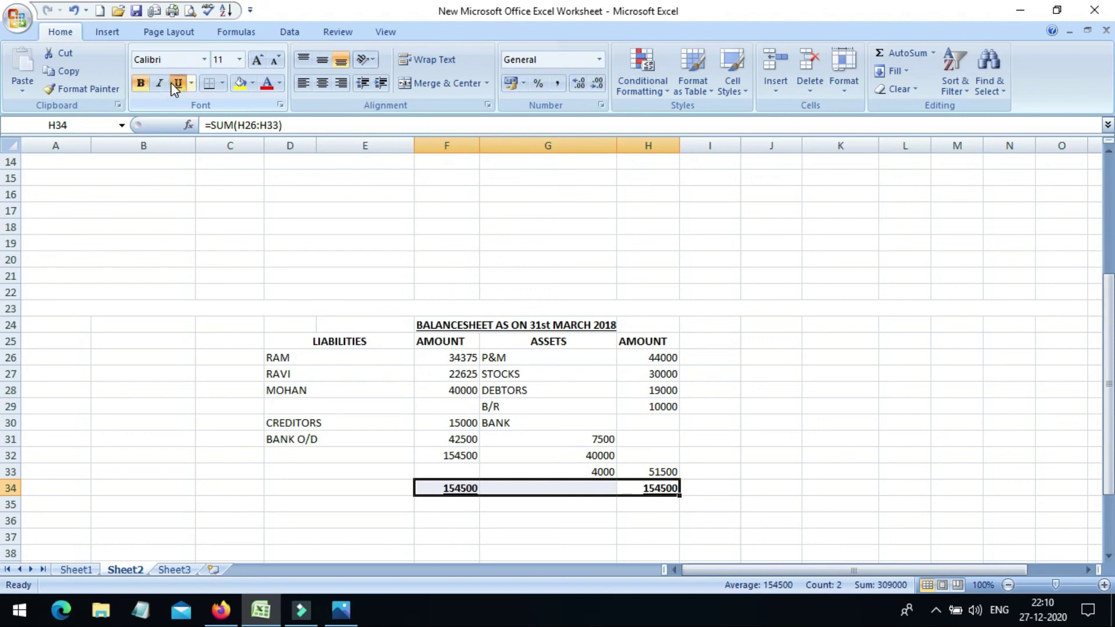